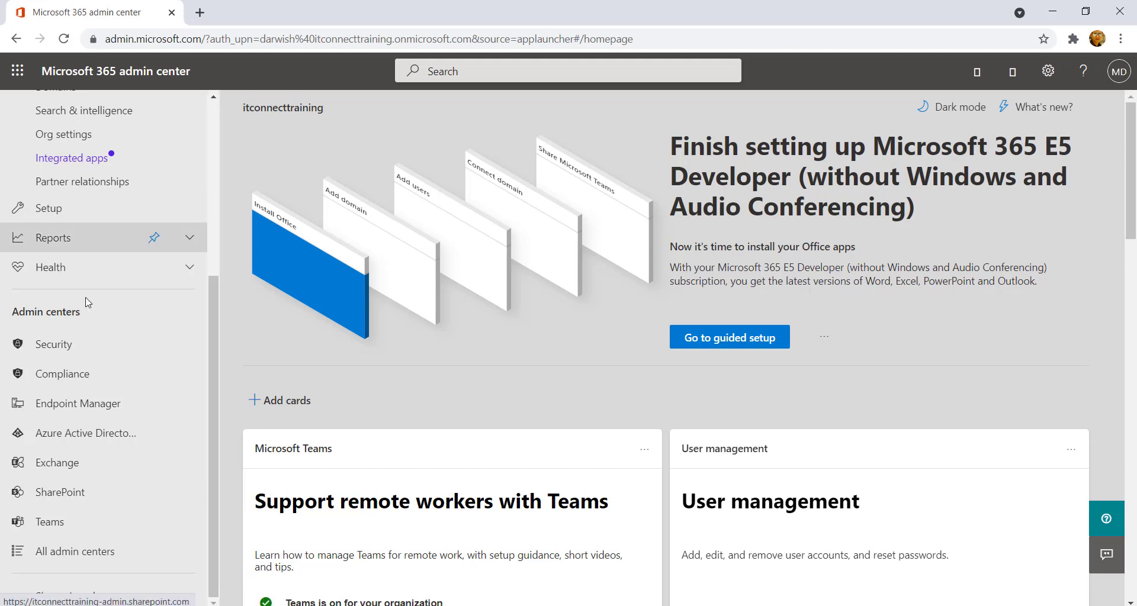
Open the active sites list in the SharePoint admin center and start creating a communication site
{"action": "left_click", "coordinate": [89, 498]}
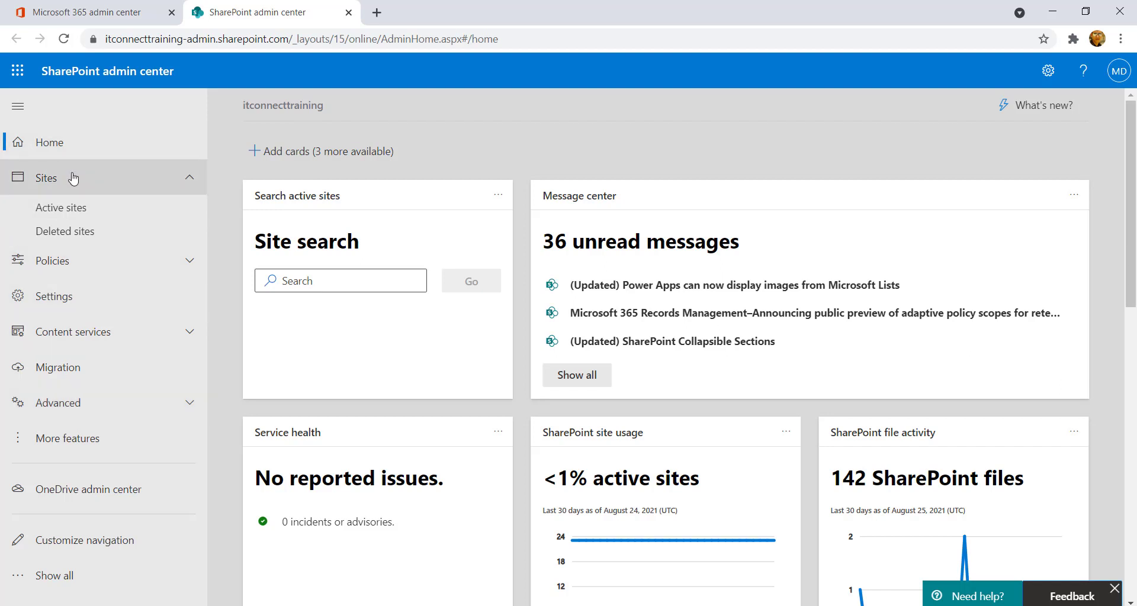
{"action": "left_click", "coordinate": [76, 211]}
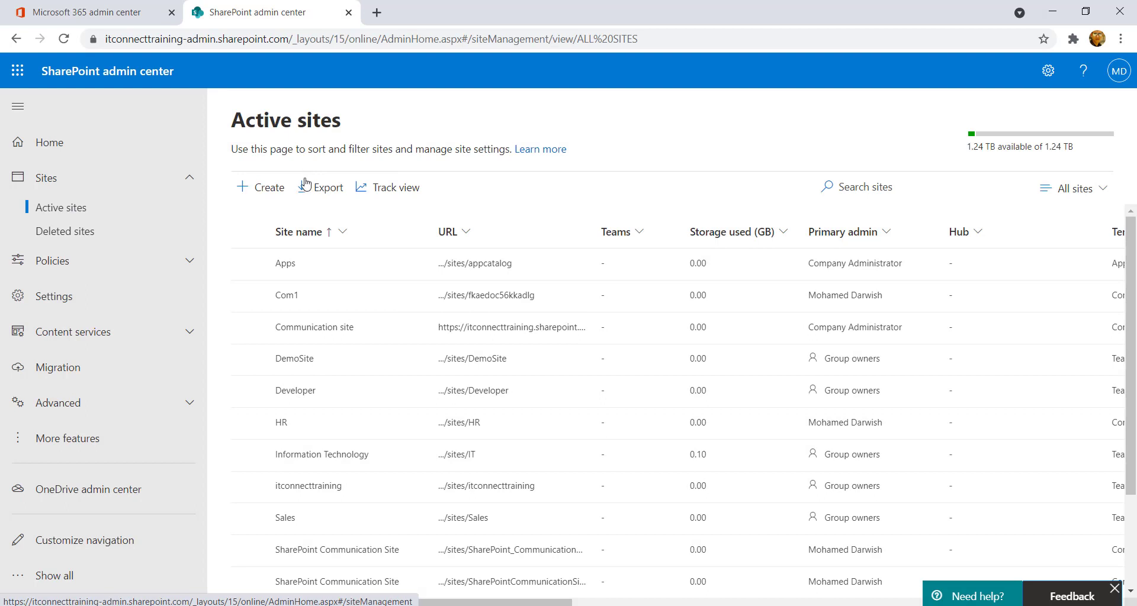
{"action": "left_click", "coordinate": [269, 188]}
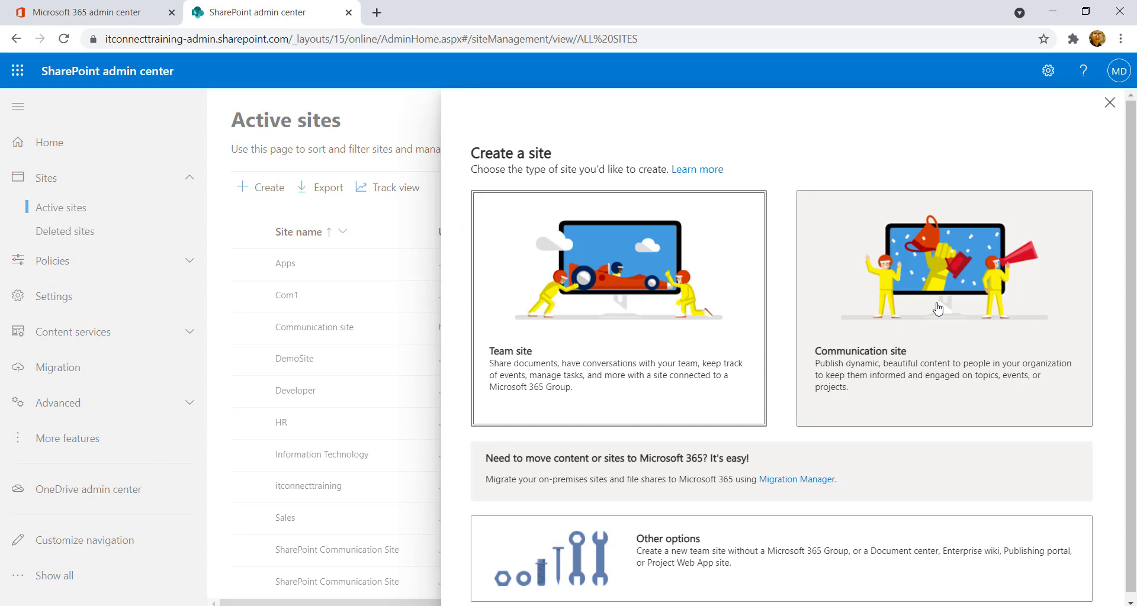
{"action": "left_click", "coordinate": [937, 308]}
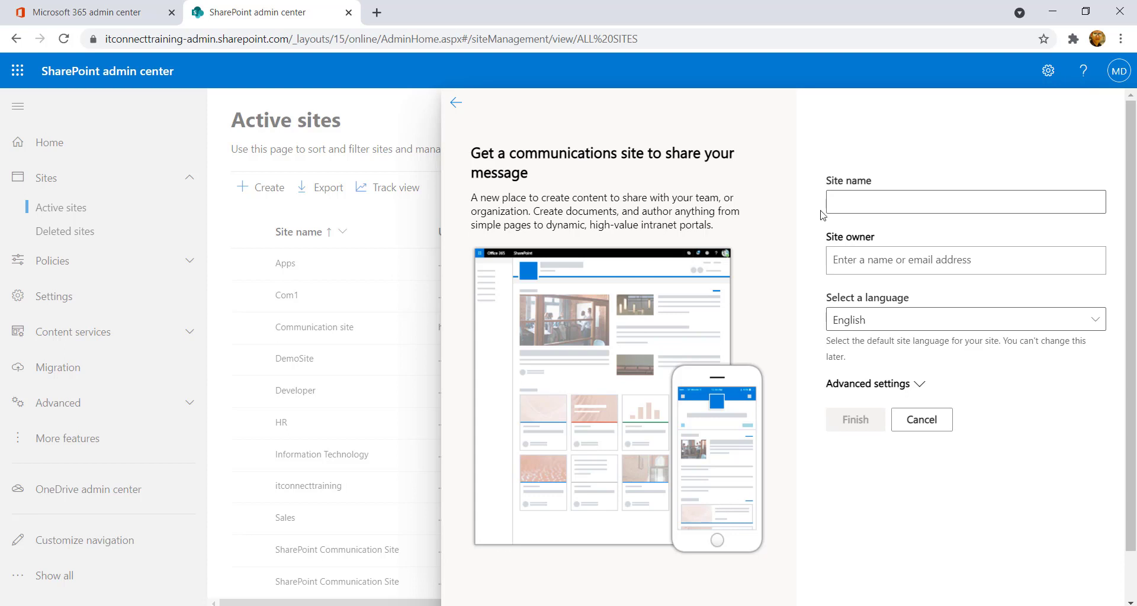
Name the new communication site CollborationSite and assign the administrator's account as its site owner
{"action": "type", "text": "CollborationSite"}
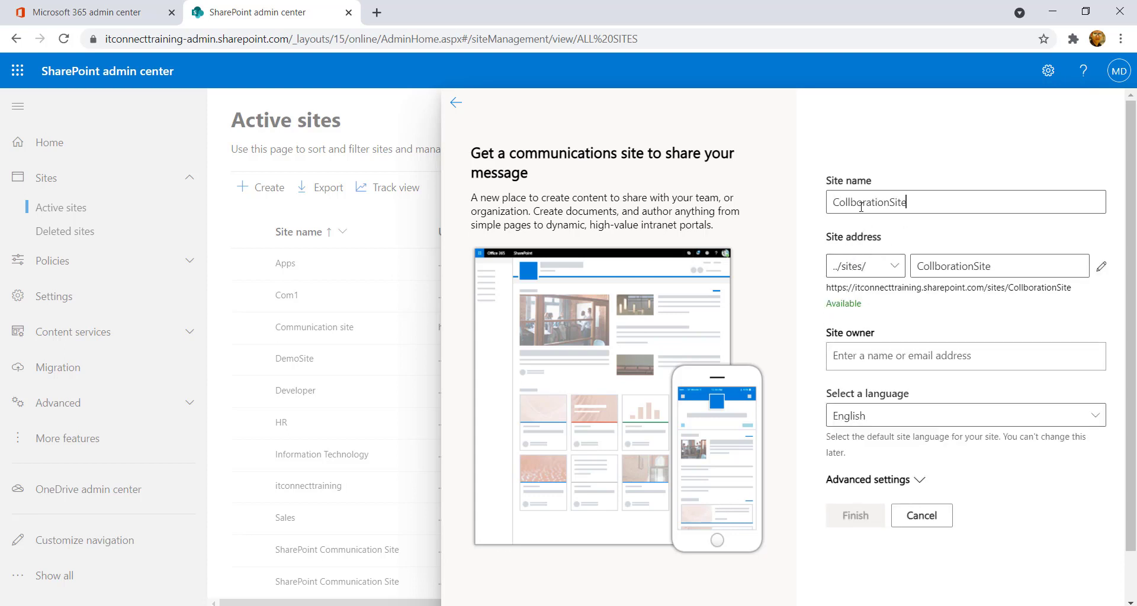
{"action": "left_click_drag", "start_coordinate": [860, 287], "coordinate": [1032, 290]}
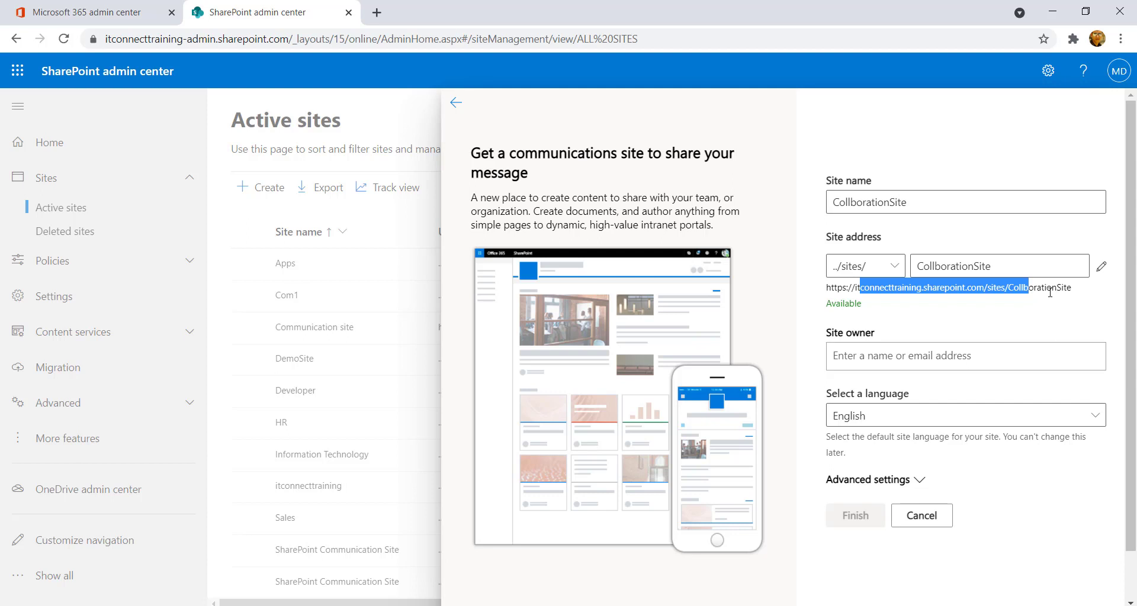
{"action": "left_click", "coordinate": [1016, 329]}
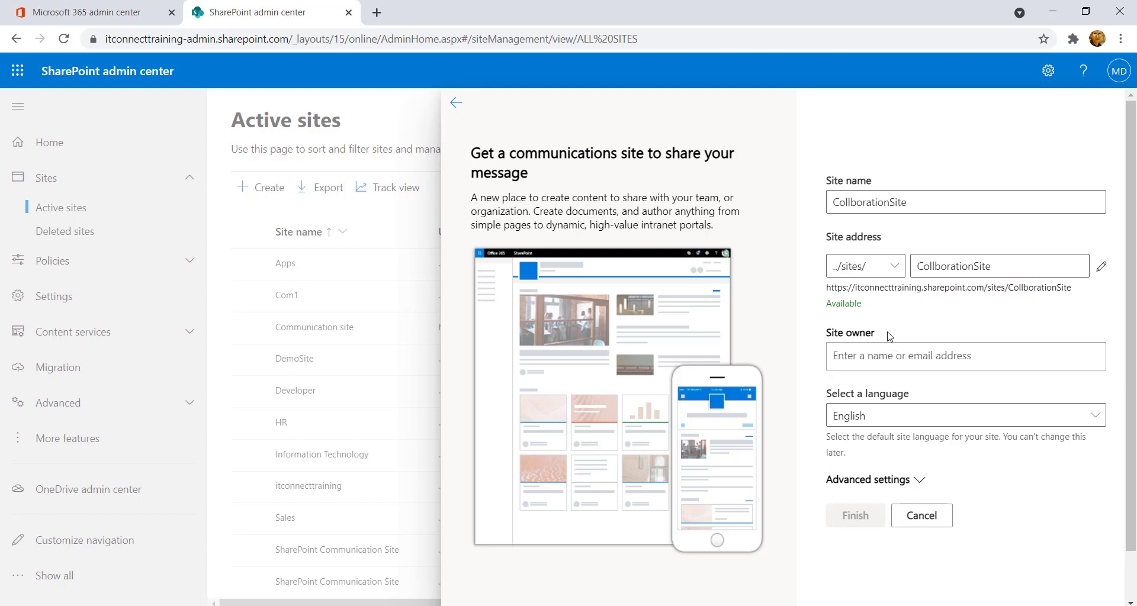
{"action": "left_click", "coordinate": [881, 355]}
{"action": "left_click", "coordinate": [877, 438]}
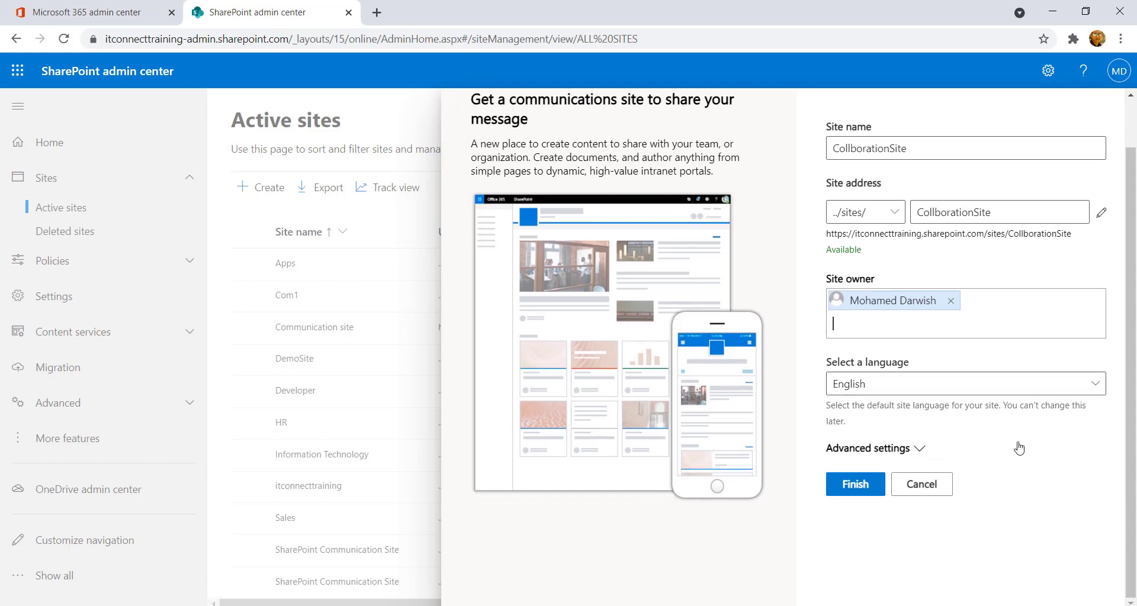
Select English as the default site language and finish creating the site
{"action": "left_click", "coordinate": [938, 385]}
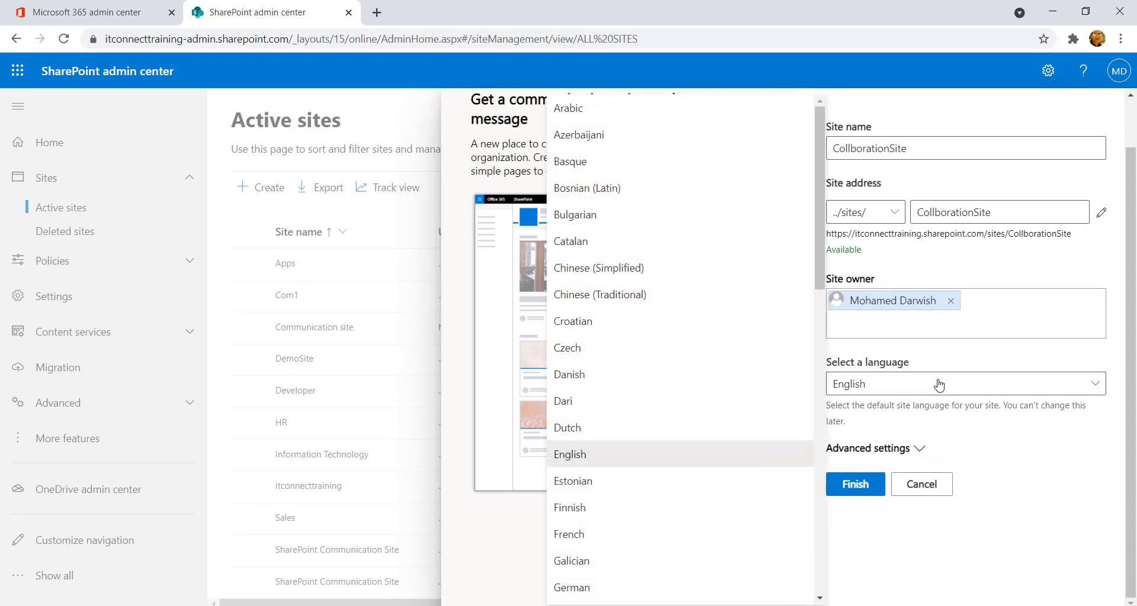
{"action": "left_click", "coordinate": [574, 457]}
{"action": "left_click", "coordinate": [873, 484]}
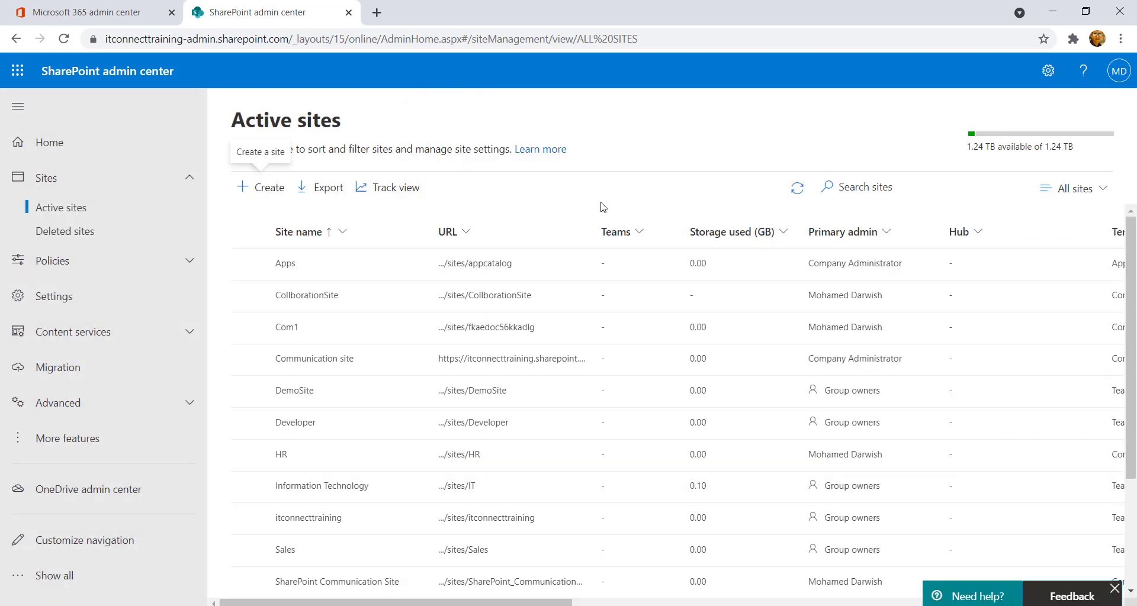
Find CollborationSite in the active sites list by searching the page for "coll" and open the site from its URL
{"action": "key", "text": "ctrl+f"}
{"action": "type", "text": "coll"}
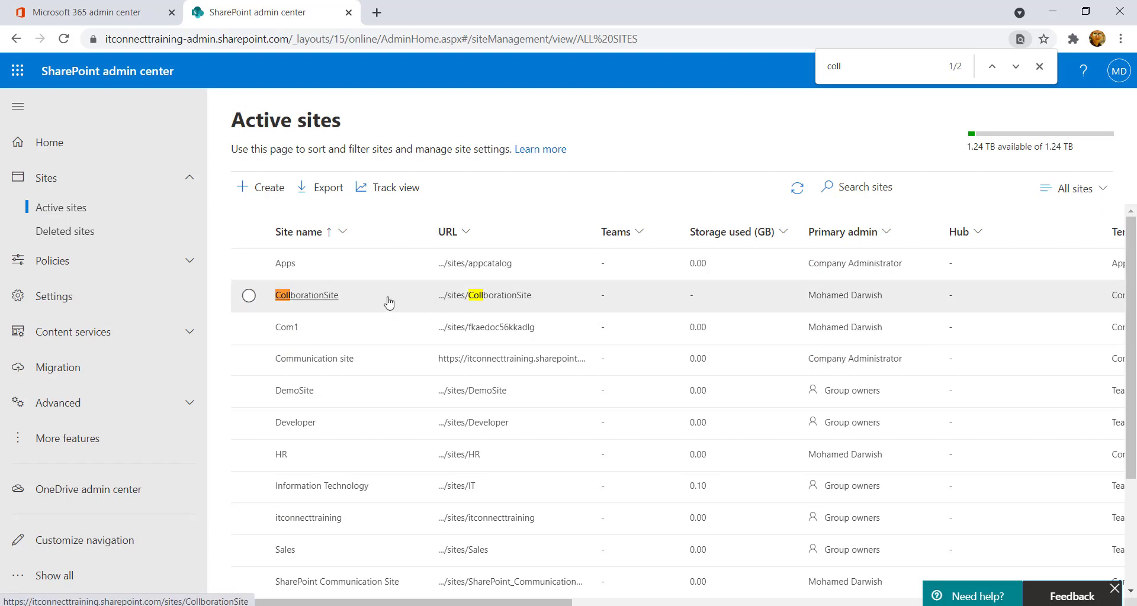
{"action": "left_click", "coordinate": [322, 304]}
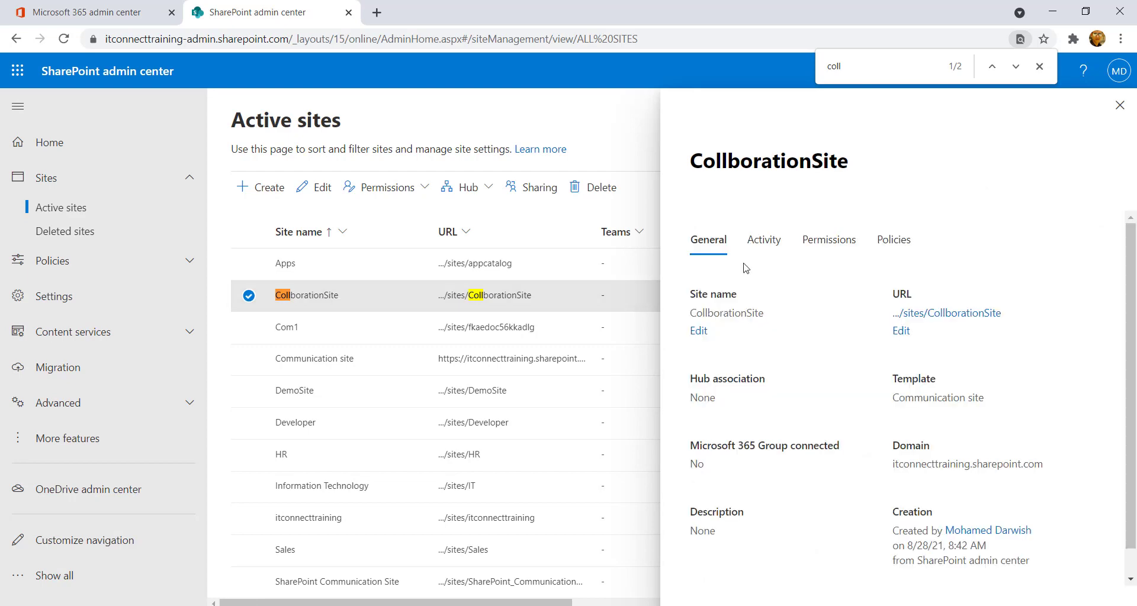
{"action": "left_click", "coordinate": [941, 313]}
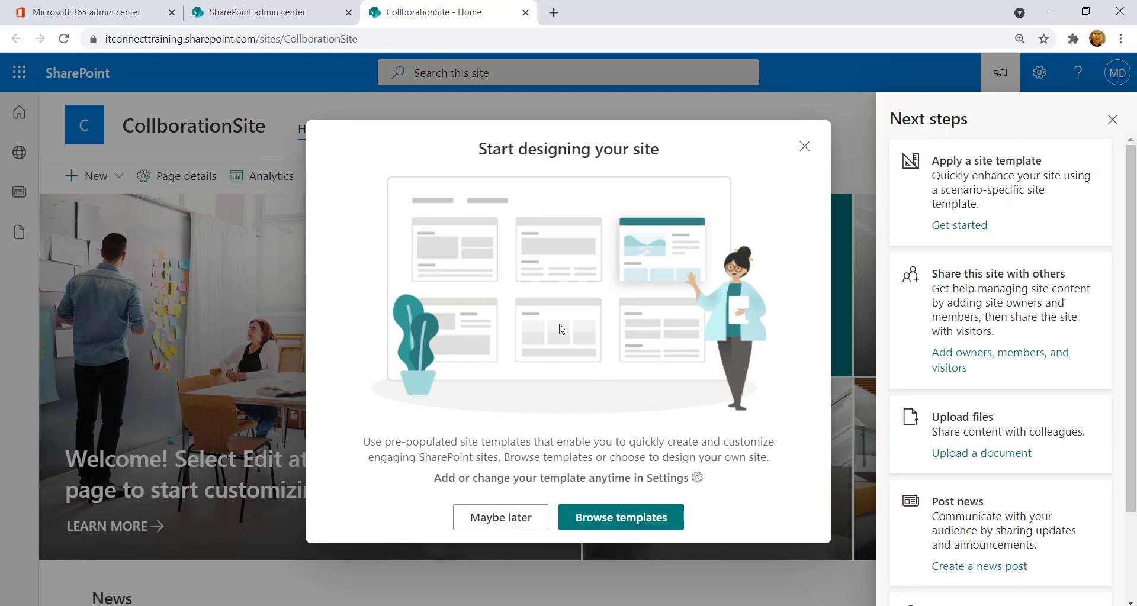
Browse the Microsoft site templates and apply the Learning central template to the site
{"action": "left_click", "coordinate": [631, 519]}
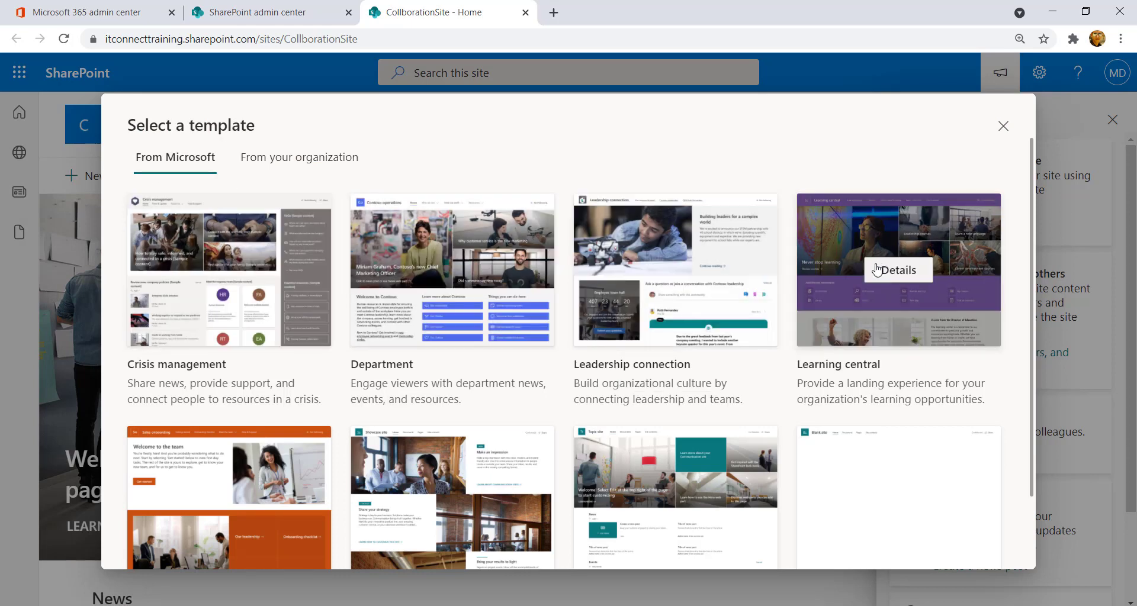
{"action": "left_click", "coordinate": [886, 273]}
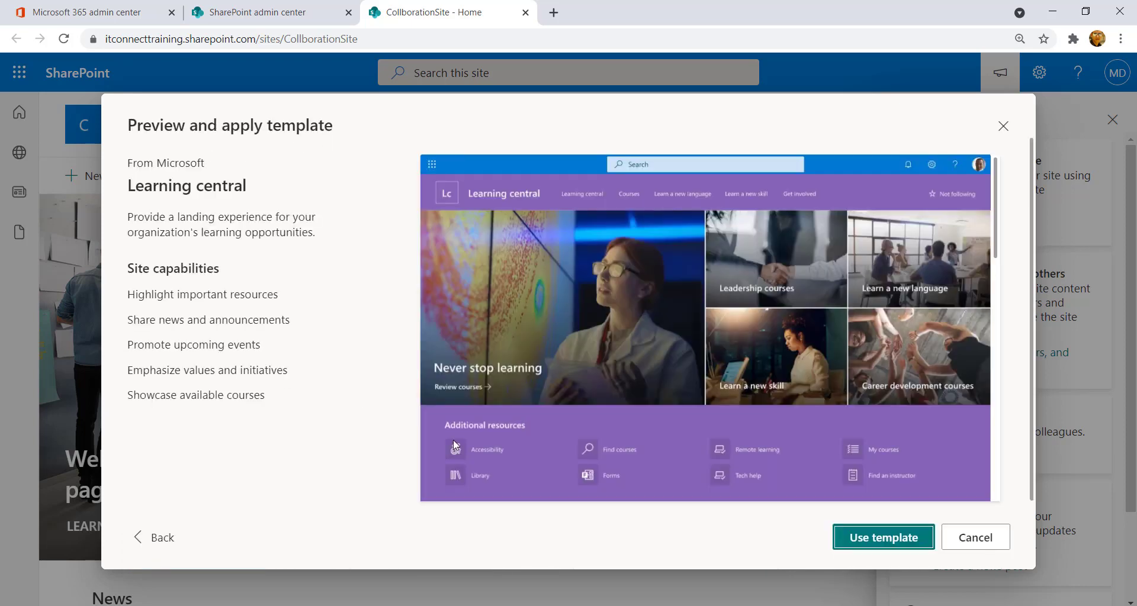
{"action": "left_click", "coordinate": [894, 545]}
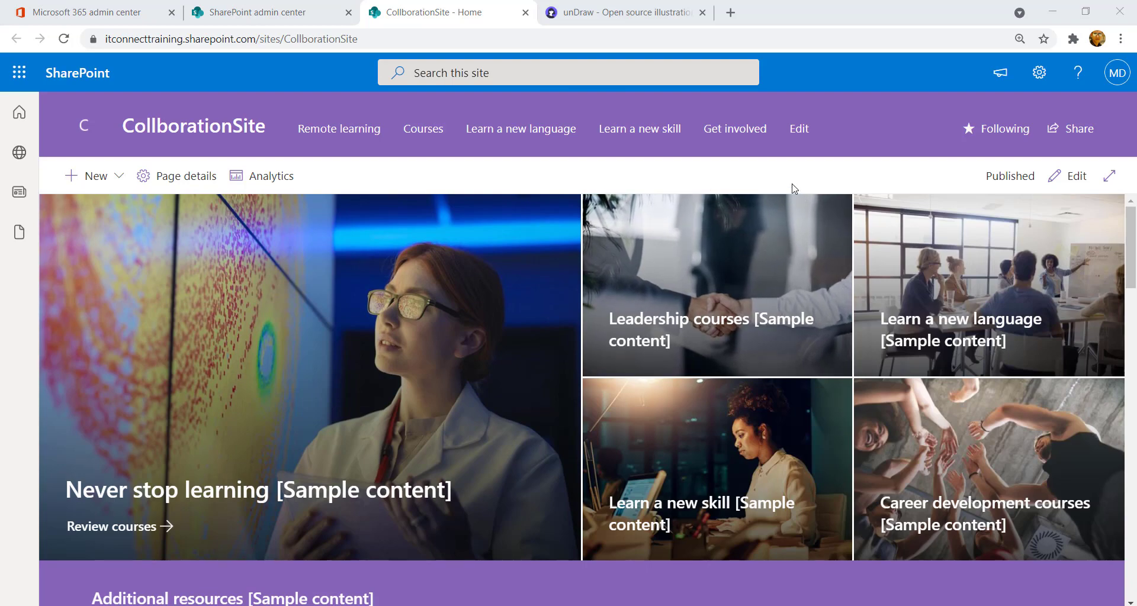
Look through the site's home page sections, from the hero tiles and additional resources to news, upcoming events and the footer
{"action": "scroll", "coordinate": [758, 240], "scroll_direction": "down", "scroll_amount": 4}
{"action": "scroll", "coordinate": [756, 240], "scroll_direction": "down", "scroll_amount": 5}
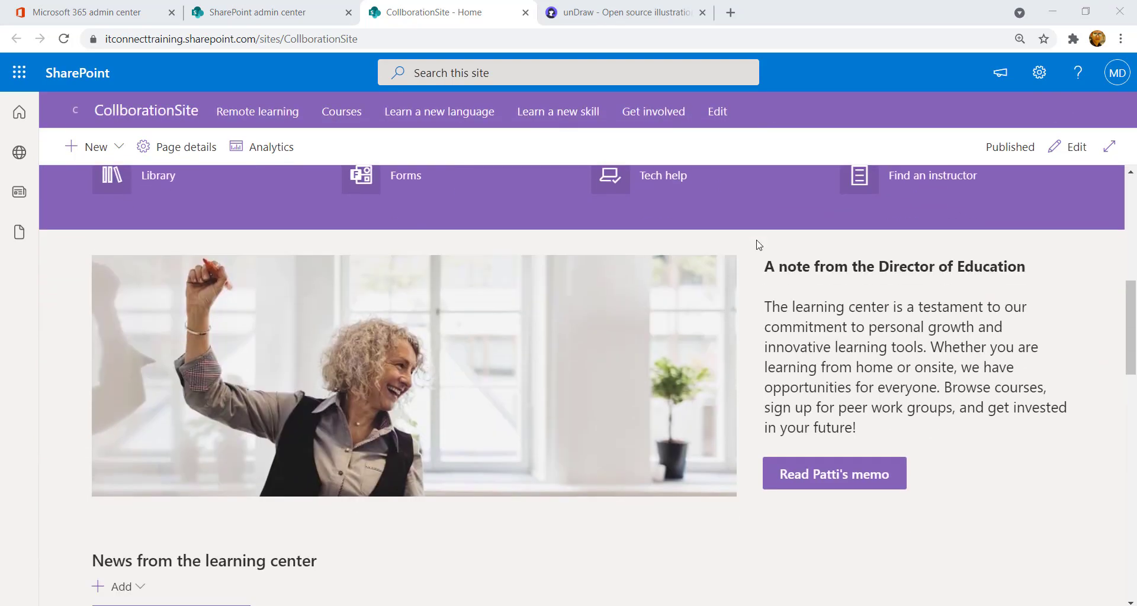
{"action": "scroll", "coordinate": [755, 243], "scroll_direction": "up", "scroll_amount": 3}
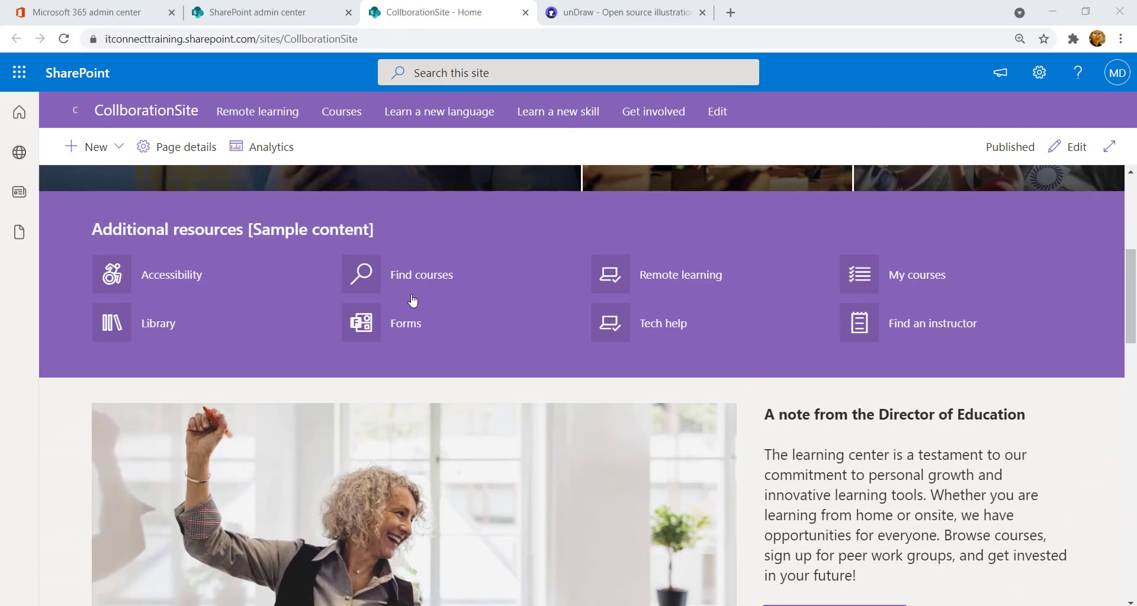
{"action": "scroll", "coordinate": [179, 292], "scroll_direction": "up", "scroll_amount": 5}
{"action": "scroll", "coordinate": [179, 292], "scroll_direction": "up", "scroll_amount": 3}
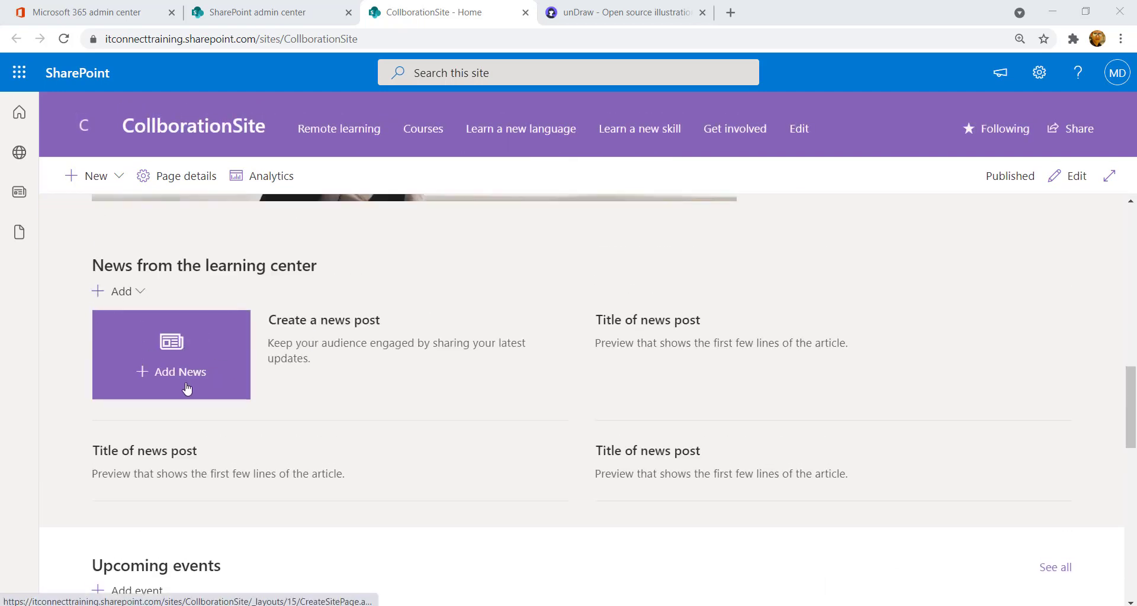
{"action": "scroll", "coordinate": [553, 383], "scroll_direction": "down", "scroll_amount": 5}
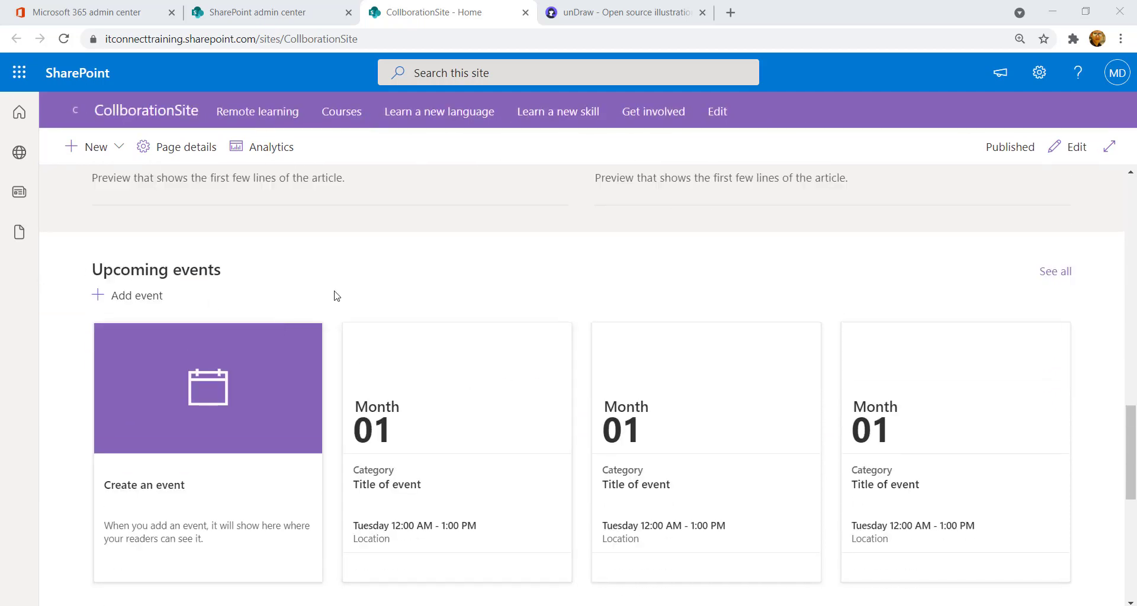
{"action": "scroll", "coordinate": [350, 295], "scroll_direction": "down", "scroll_amount": 5}
{"action": "scroll", "coordinate": [357, 311], "scroll_direction": "down", "scroll_amount": 3}
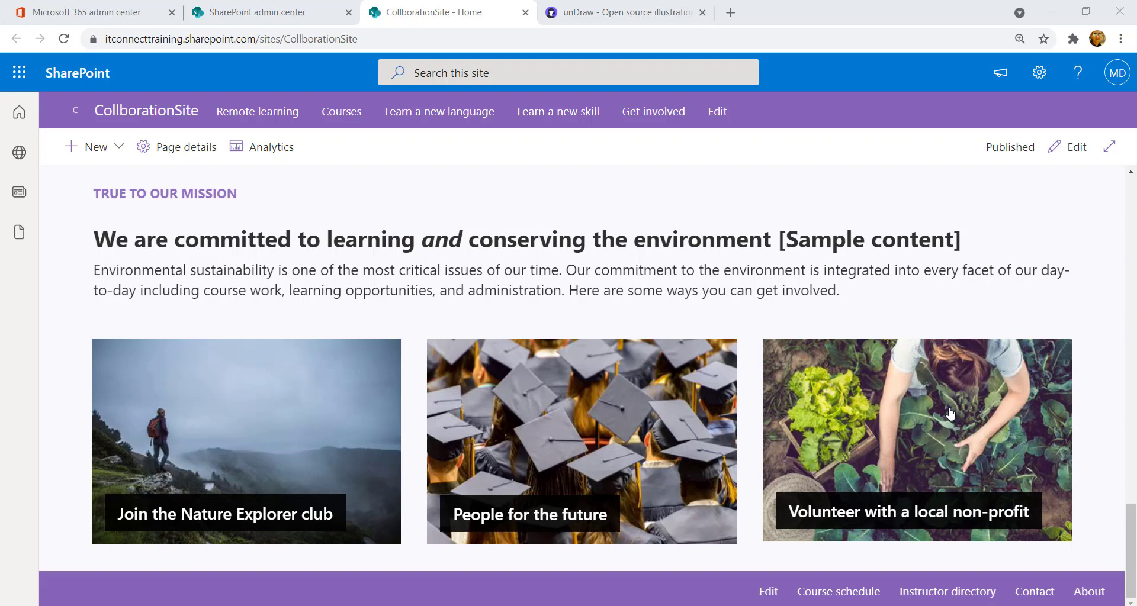
{"action": "scroll", "coordinate": [949, 412], "scroll_direction": "up", "scroll_amount": 15}
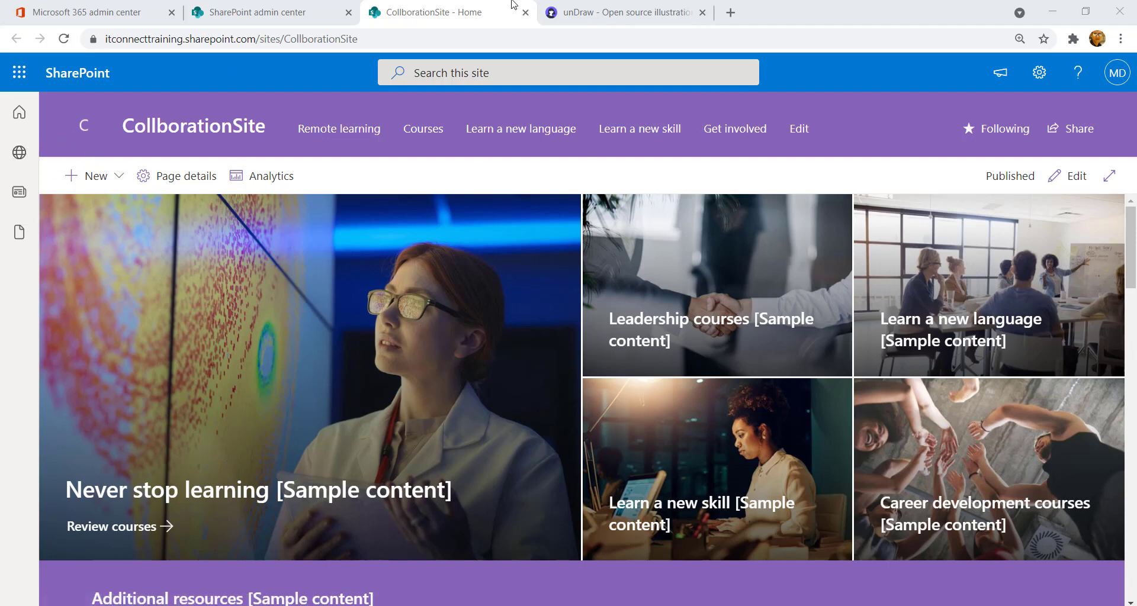
Switch to the unDraw website, browse its illustrations and set their accent colour to purple #AC0EE6
{"action": "left_click", "coordinate": [584, 17]}
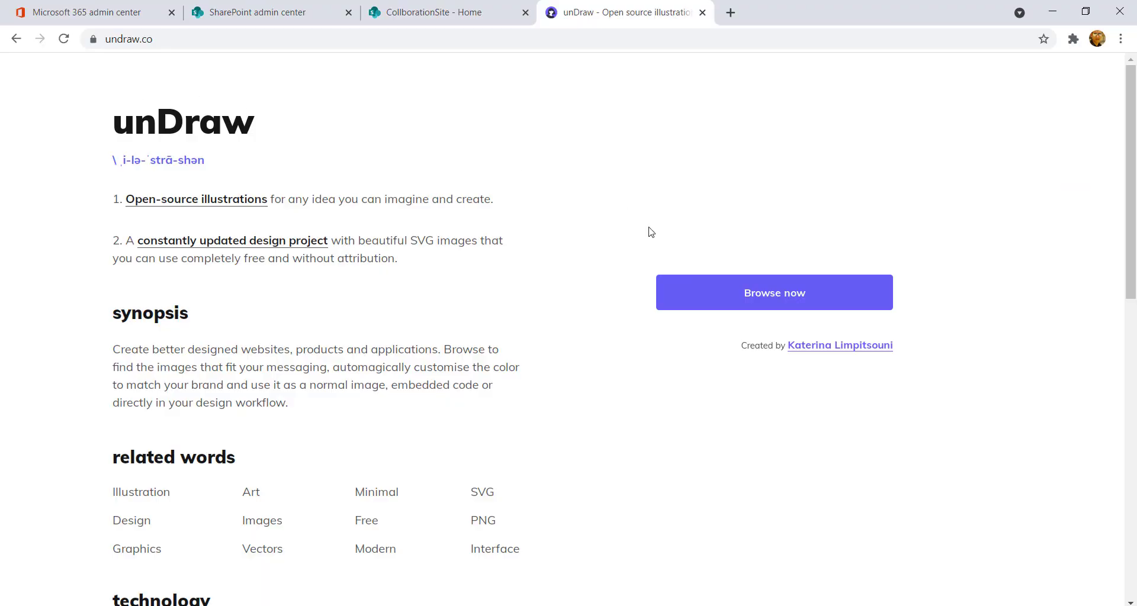
{"action": "left_click", "coordinate": [736, 297]}
{"action": "left_click", "coordinate": [919, 121]}
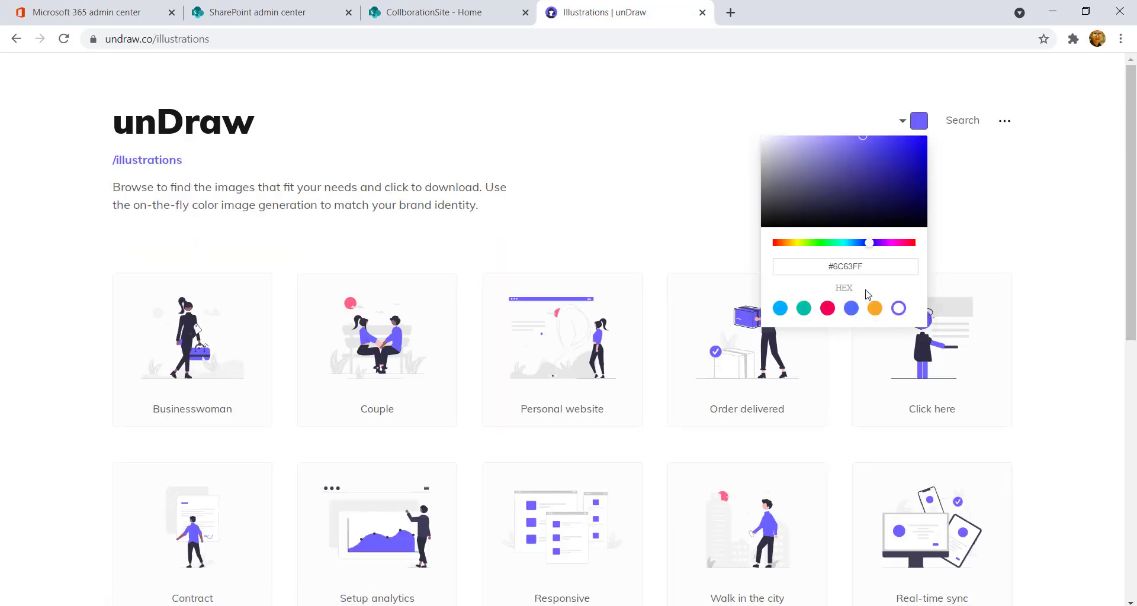
{"action": "left_click_drag", "start_coordinate": [871, 246], "coordinate": [887, 253]}
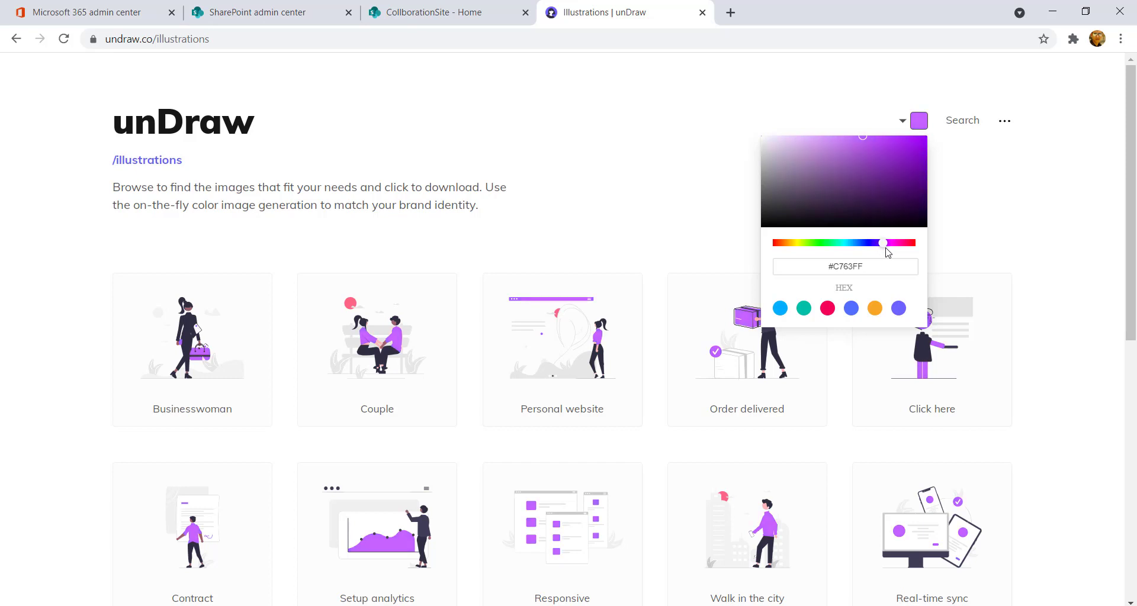
{"action": "left_click", "coordinate": [917, 145]}
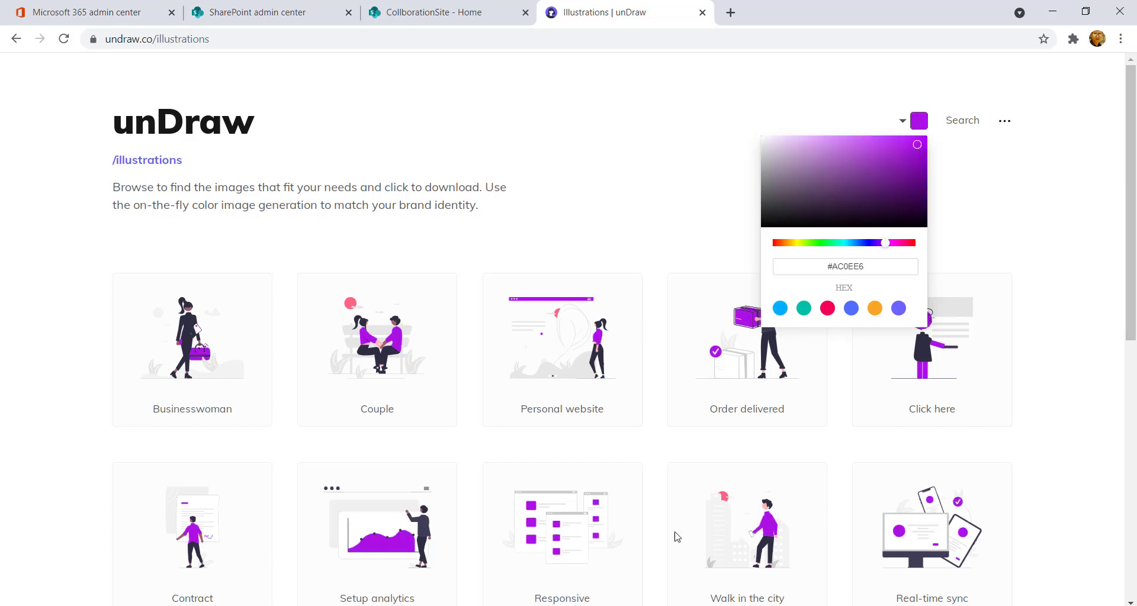
{"action": "left_click", "coordinate": [1018, 338]}
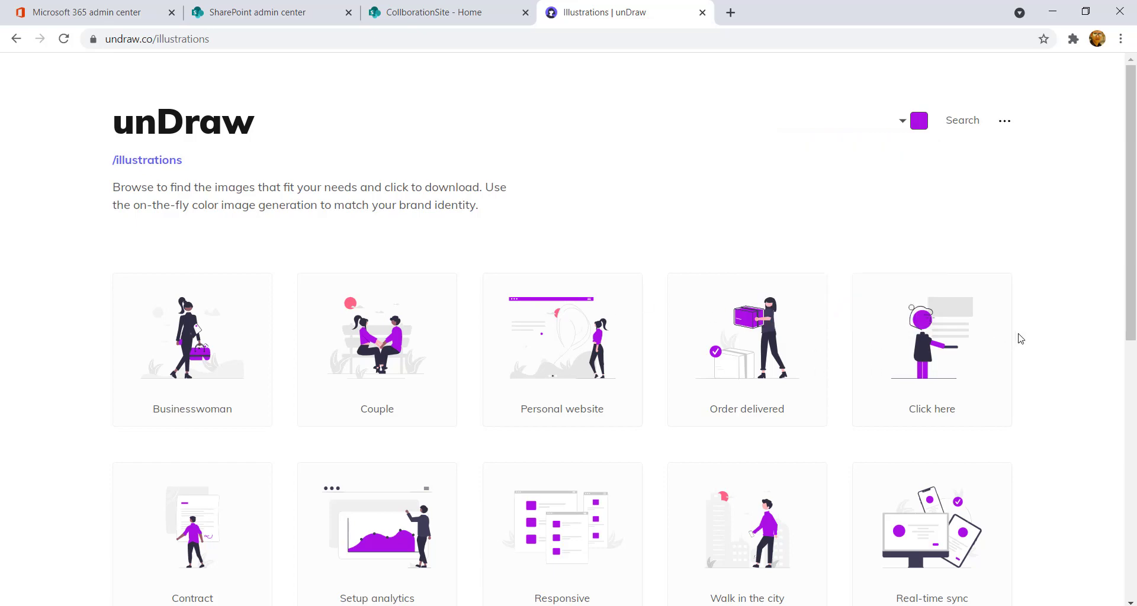
Find the Working illustration in the unDraw gallery and download it as an SVG
{"action": "scroll", "coordinate": [1019, 338], "scroll_direction": "down", "scroll_amount": 10}
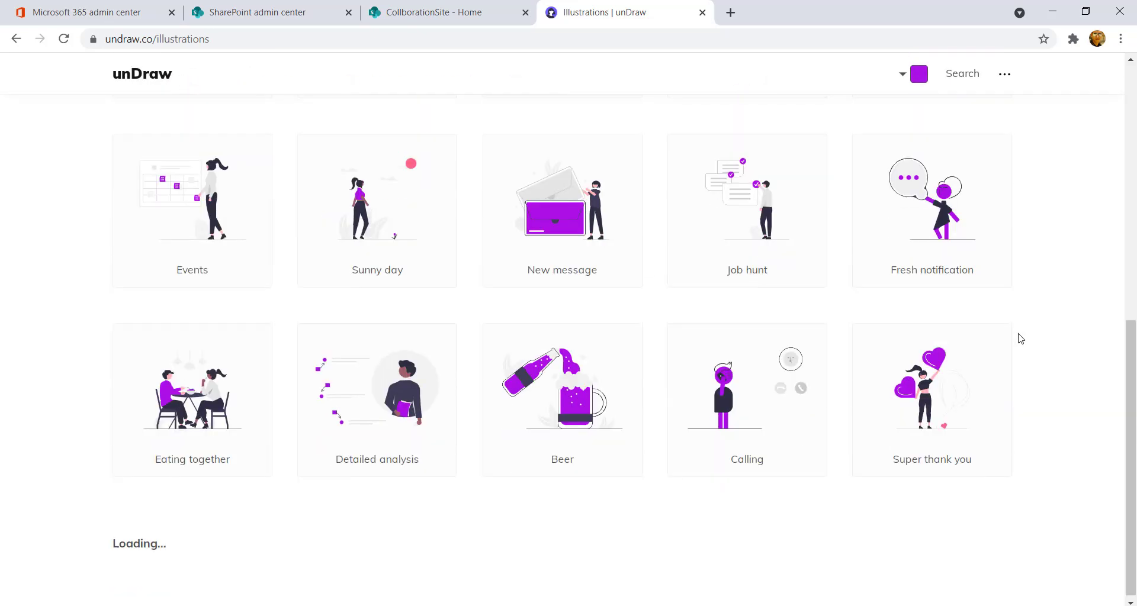
{"action": "scroll", "coordinate": [1019, 338], "scroll_direction": "down", "scroll_amount": 8}
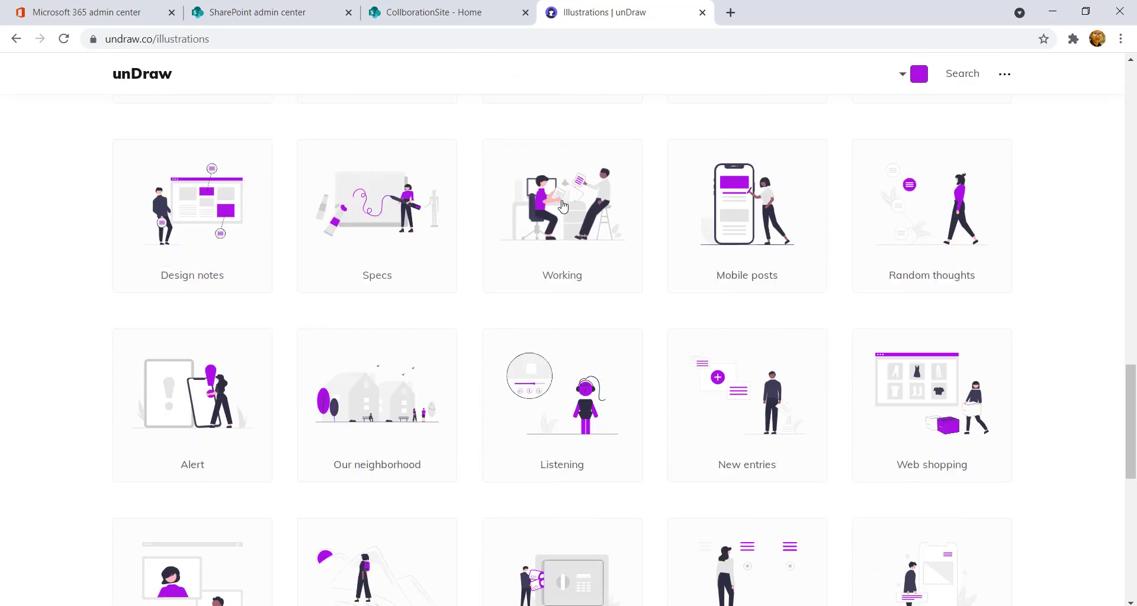
{"action": "left_click", "coordinate": [562, 207]}
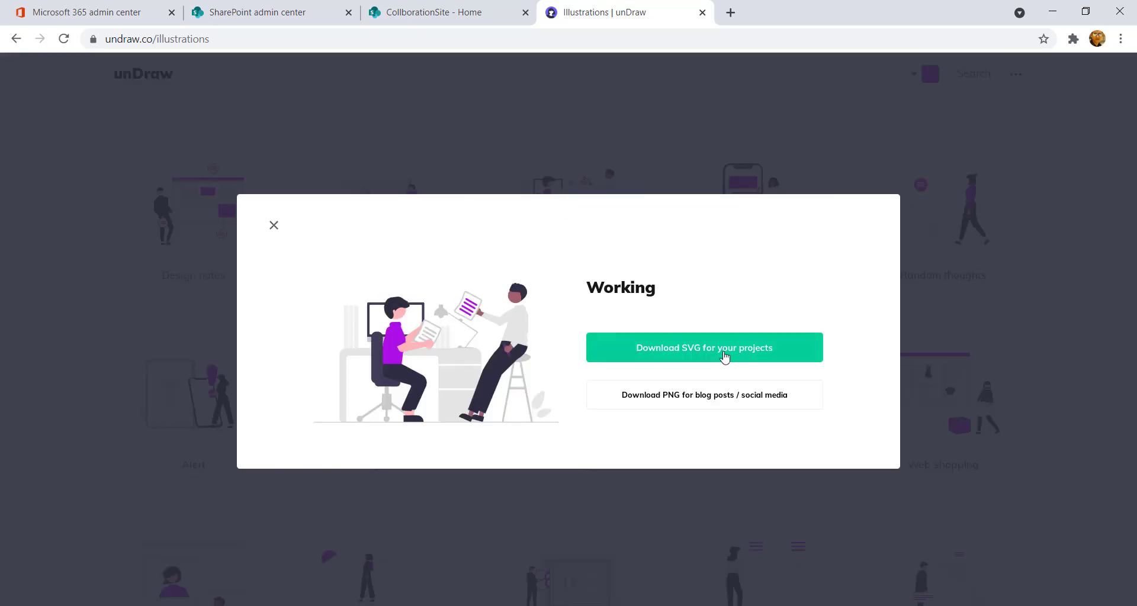
{"action": "left_click", "coordinate": [792, 356]}
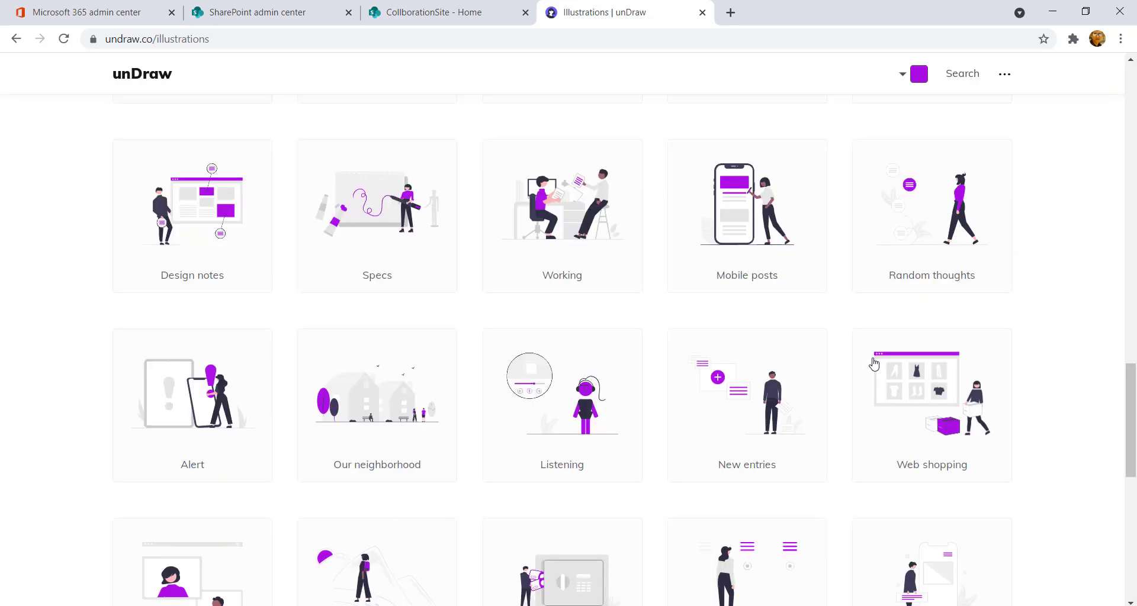
Switch to the SharePoint site and replace its site logo with undraw_Working_re_ddwy.svg, saving the site information
{"action": "left_click", "coordinate": [465, 13]}
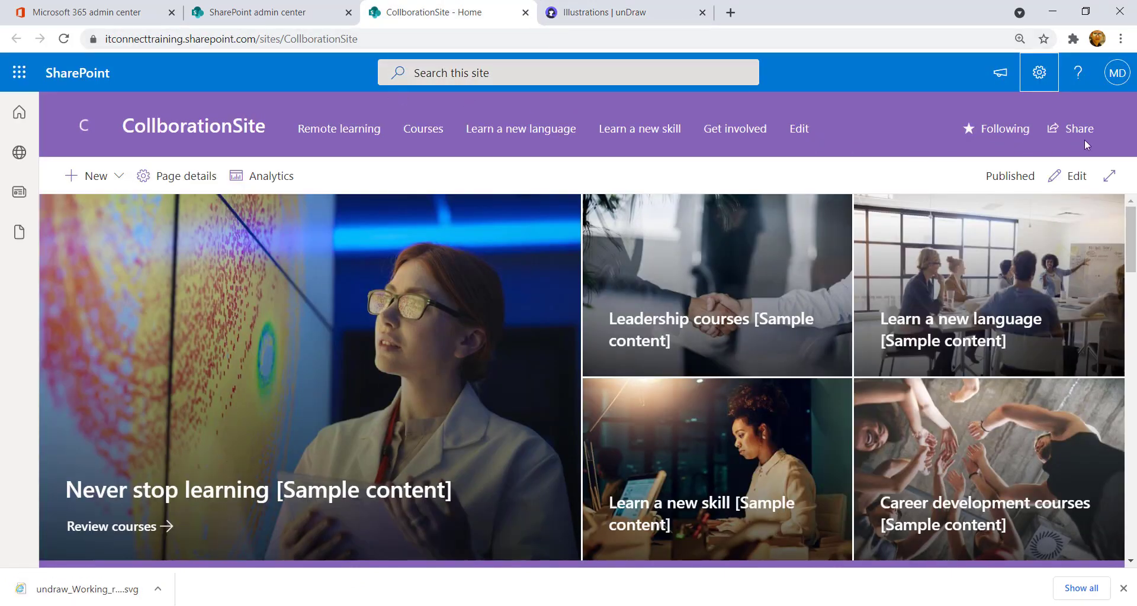
{"action": "left_click", "coordinate": [1039, 76]}
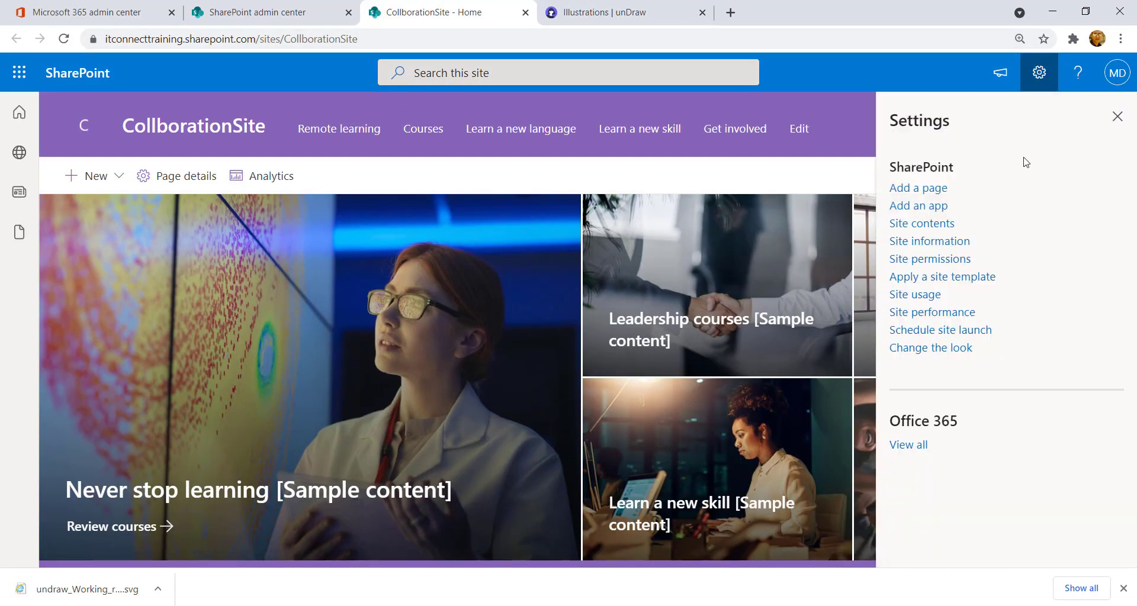
{"action": "left_click", "coordinate": [933, 241]}
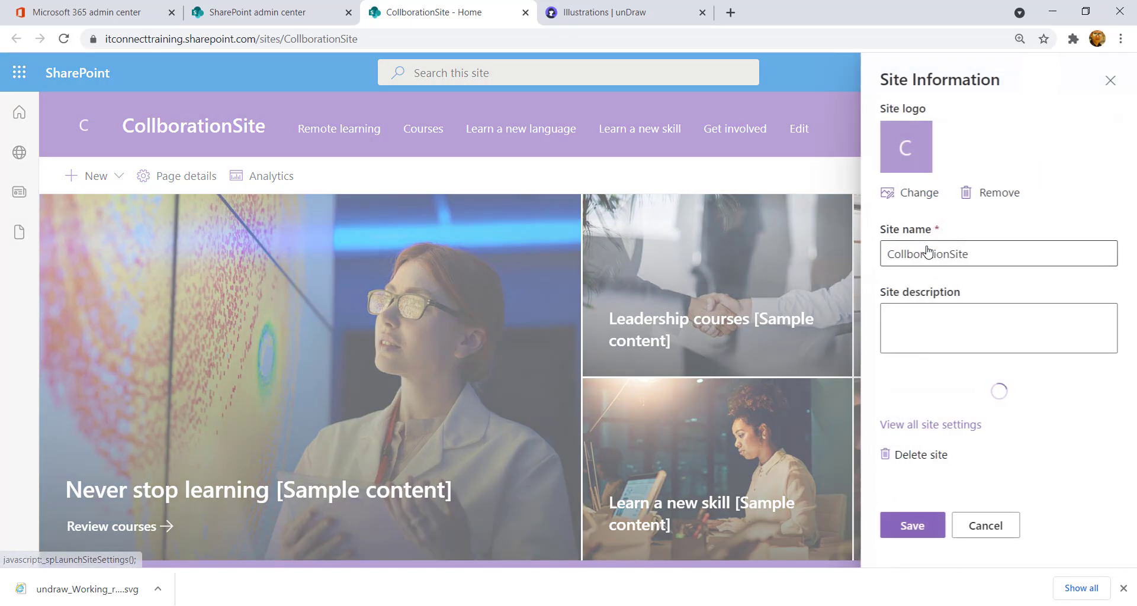
{"action": "left_click", "coordinate": [911, 192]}
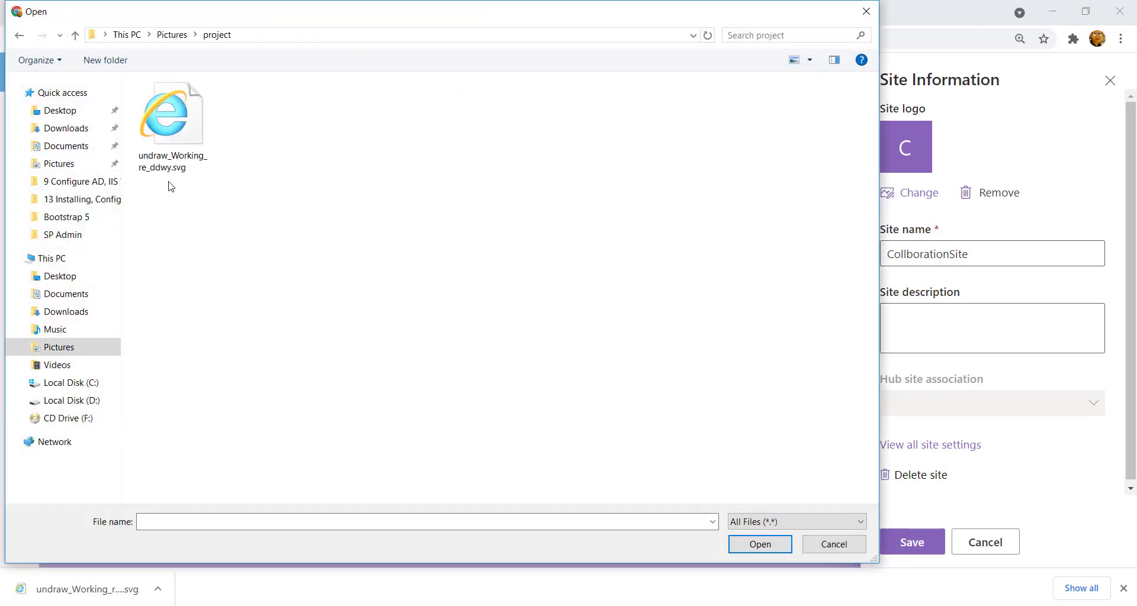
{"action": "double_click", "coordinate": [171, 136]}
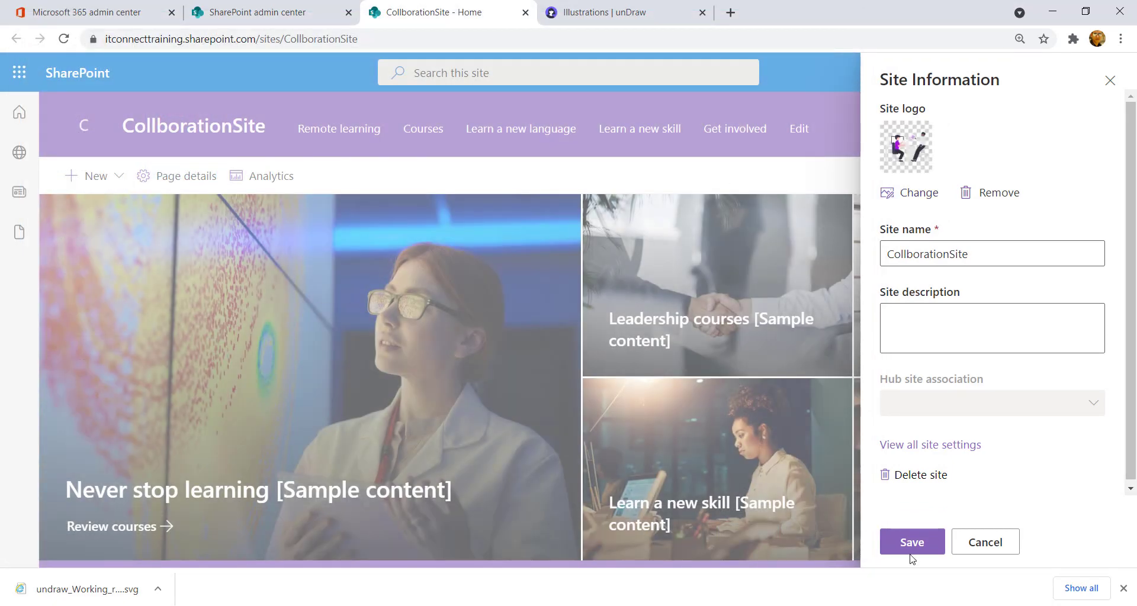
{"action": "left_click", "coordinate": [909, 548]}
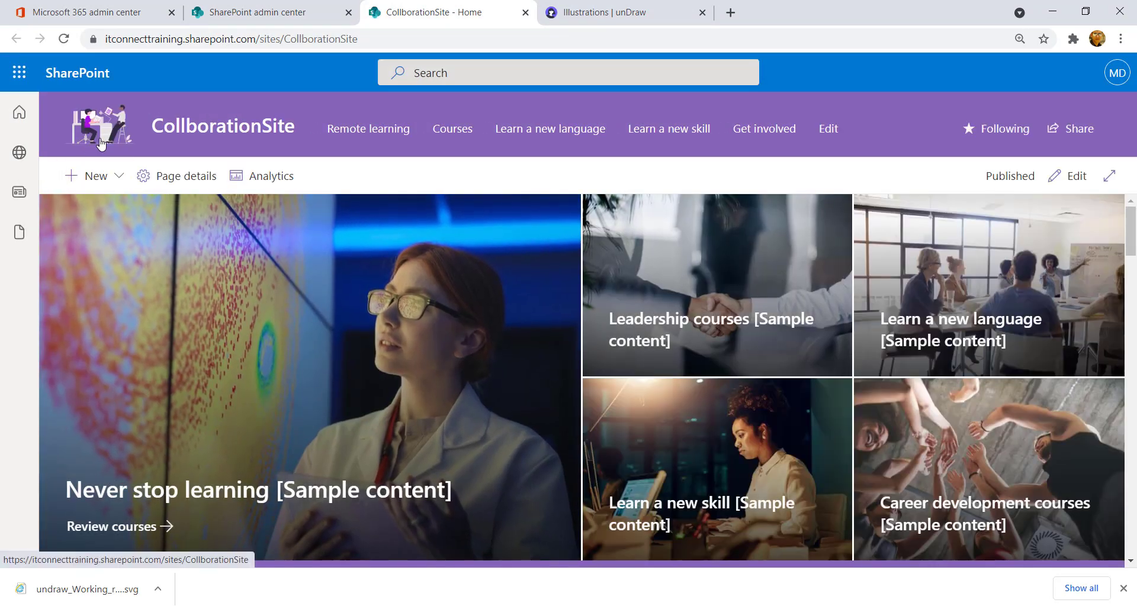
Switch to unDraw to view the Working illustration's download options, and return to the SharePoint site
{"action": "left_click", "coordinate": [589, 13]}
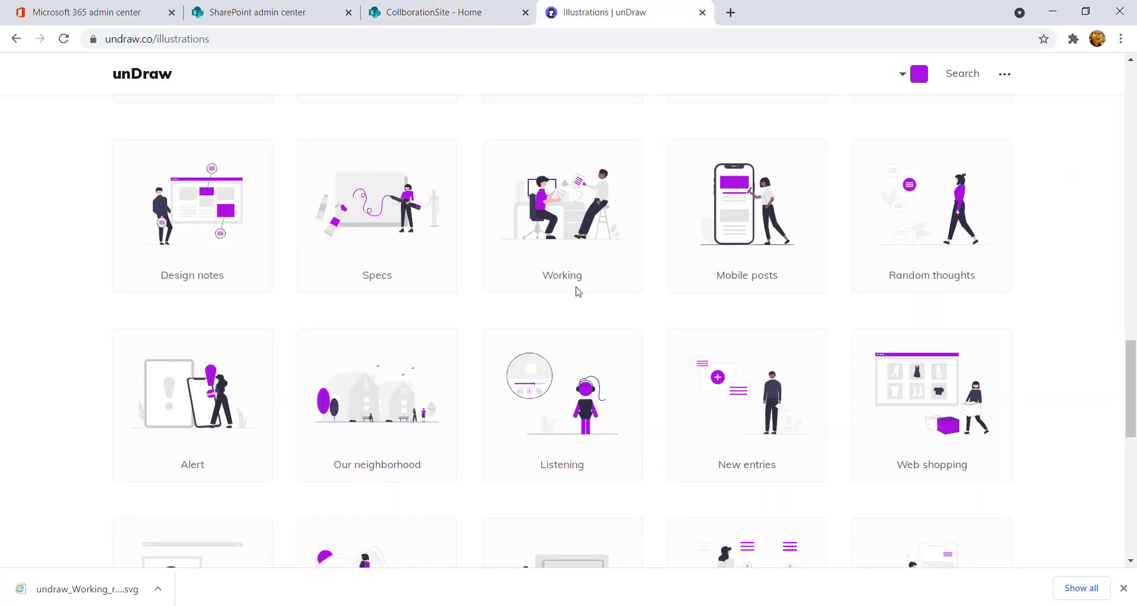
{"action": "left_click", "coordinate": [586, 234]}
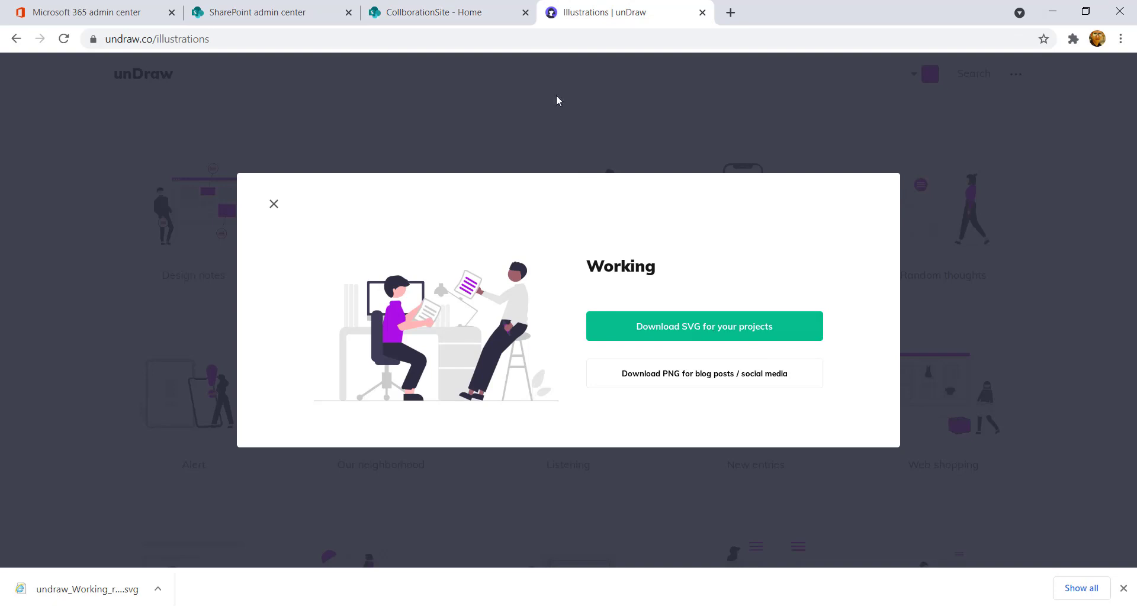
{"action": "left_click", "coordinate": [448, 12]}
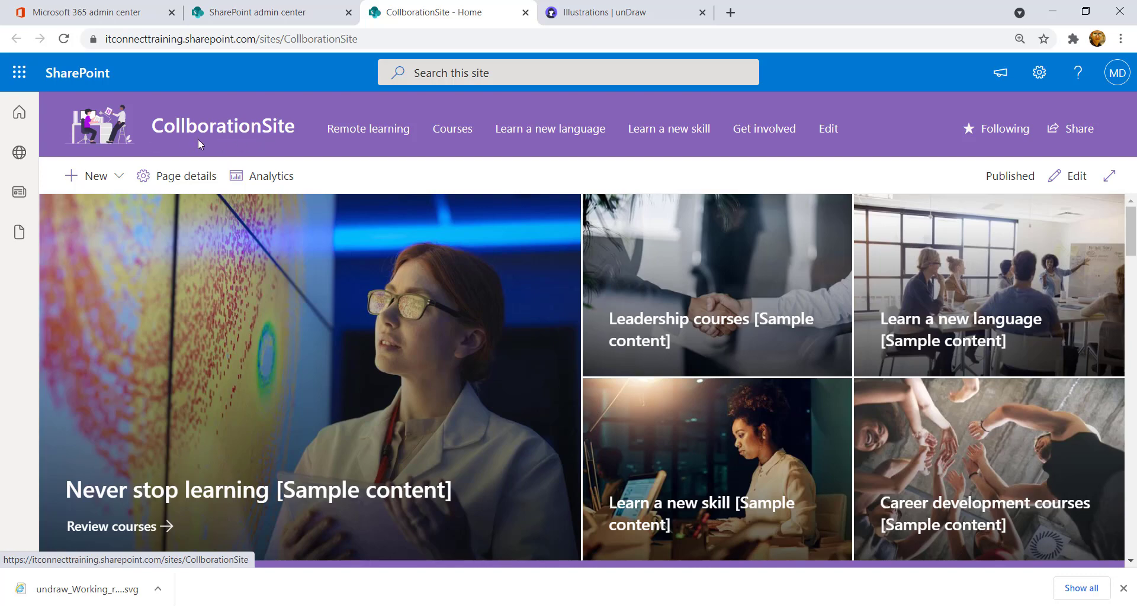
Rename the site as Intranet Portal, give it the description "This site for building collaboration between different team members" and save
{"action": "left_click", "coordinate": [1039, 73]}
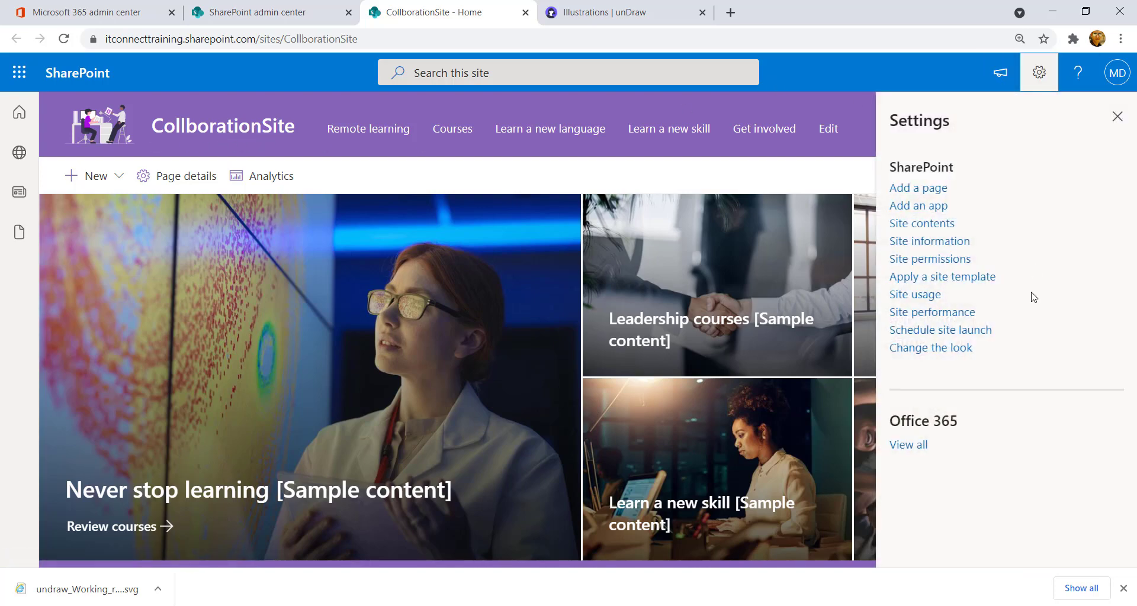
{"action": "left_click", "coordinate": [929, 241]}
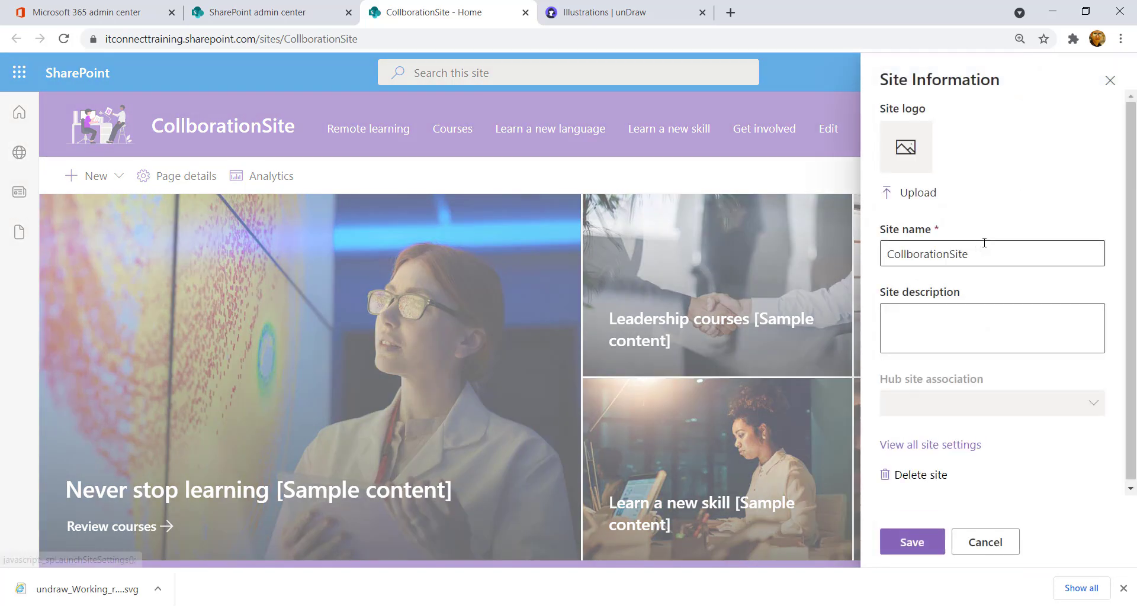
{"action": "left_click", "coordinate": [977, 253]}
{"action": "key", "text": "ctrl+a"}
{"action": "key", "text": "BackSpace"}
{"action": "type", "text": "Intran"}
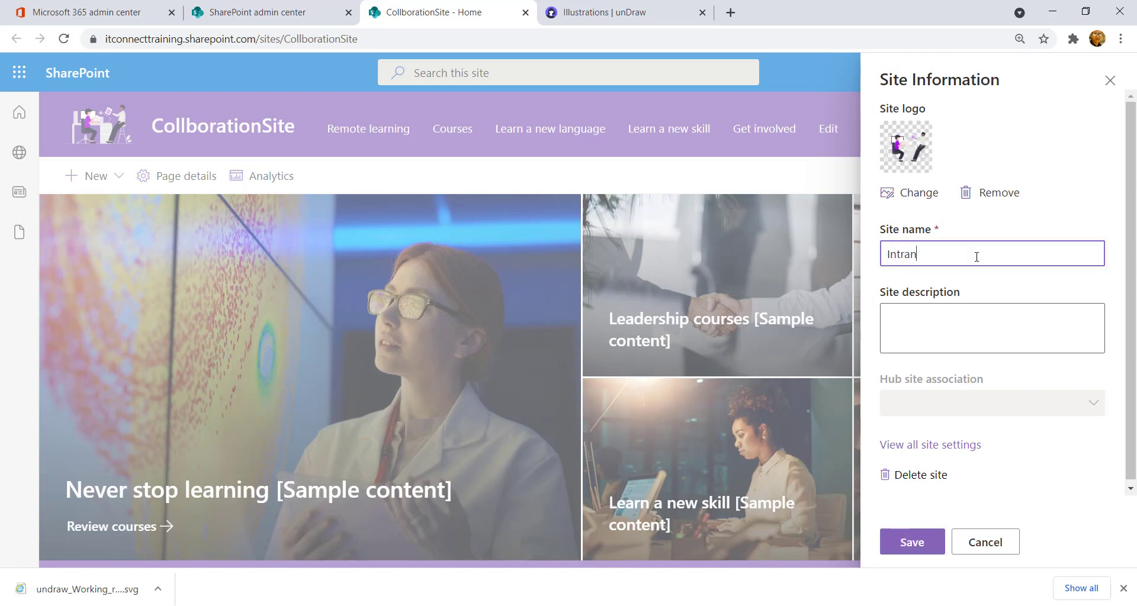
{"action": "type", "text": "et Portal"}
{"action": "left_click", "coordinate": [954, 312]}
{"action": "type", "text": "This site for building collaboration between different team members"}
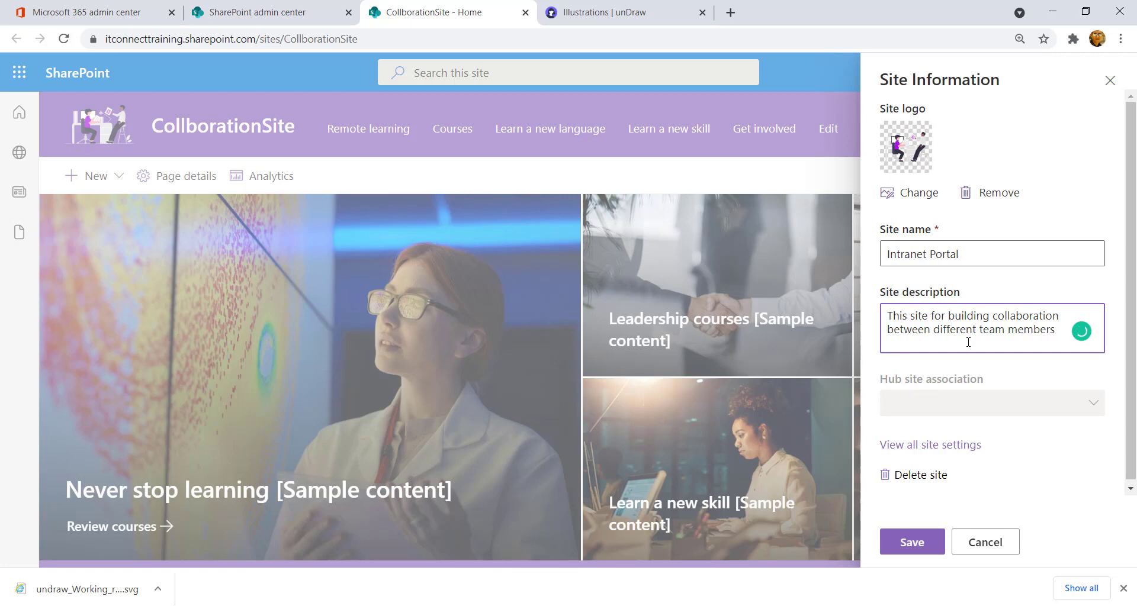
{"action": "left_click", "coordinate": [912, 542]}
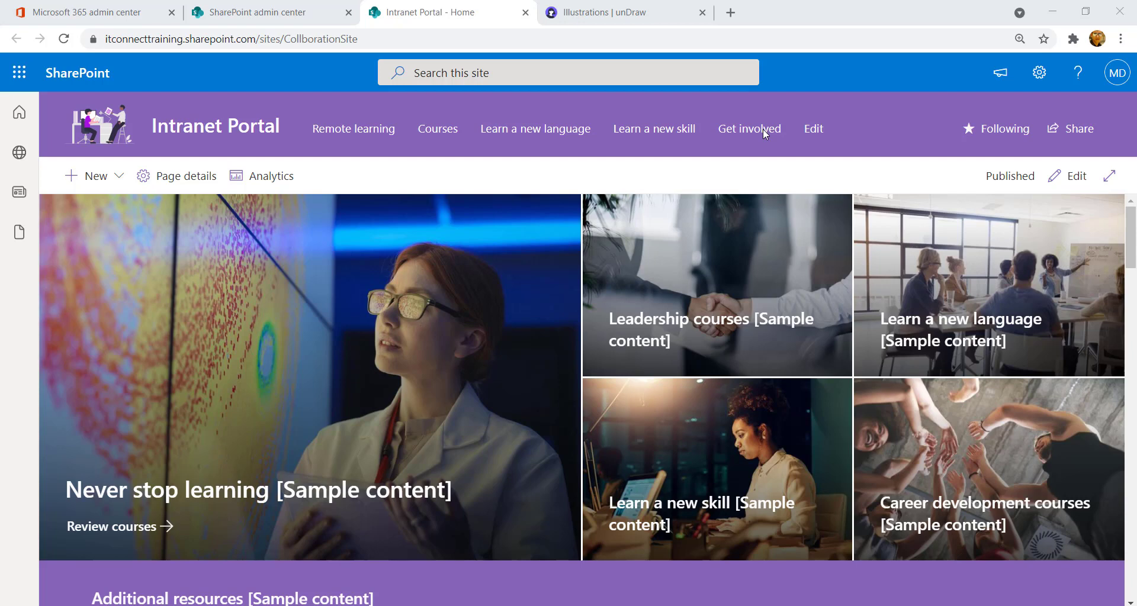
Open the site navigation for editing and inspect the settings of the Remote learning item
{"action": "left_click", "coordinate": [813, 129]}
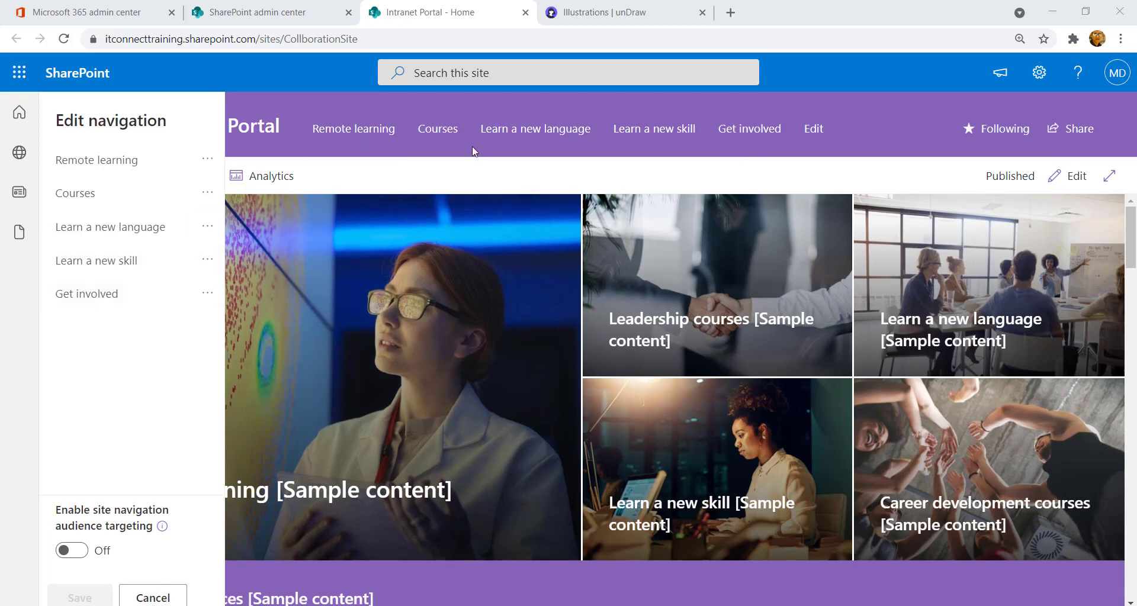
{"action": "left_click", "coordinate": [204, 161]}
{"action": "left_click", "coordinate": [207, 190]}
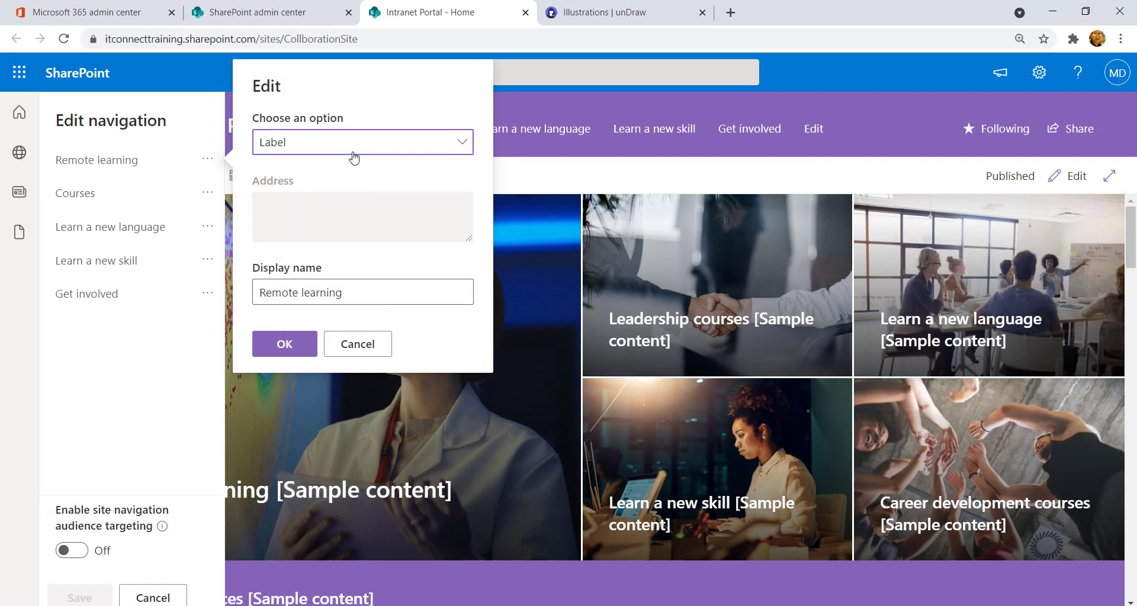
{"action": "left_click", "coordinate": [382, 337]}
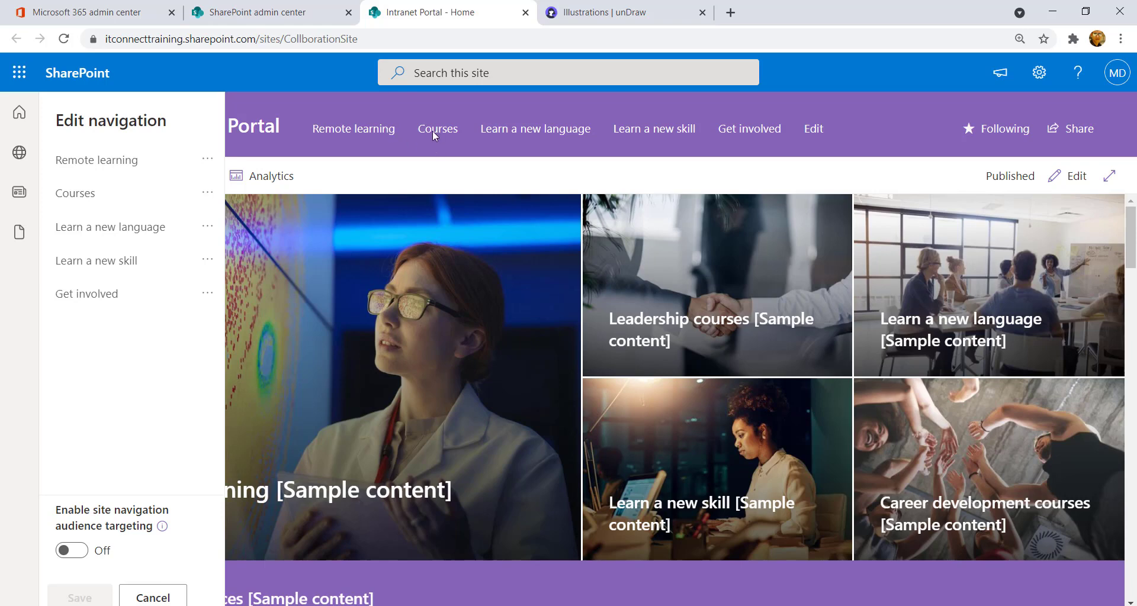
Try to change the Remote learning navigation item to a link, and discard the navigation edits
{"action": "left_click", "coordinate": [206, 158]}
{"action": "left_click", "coordinate": [241, 185]}
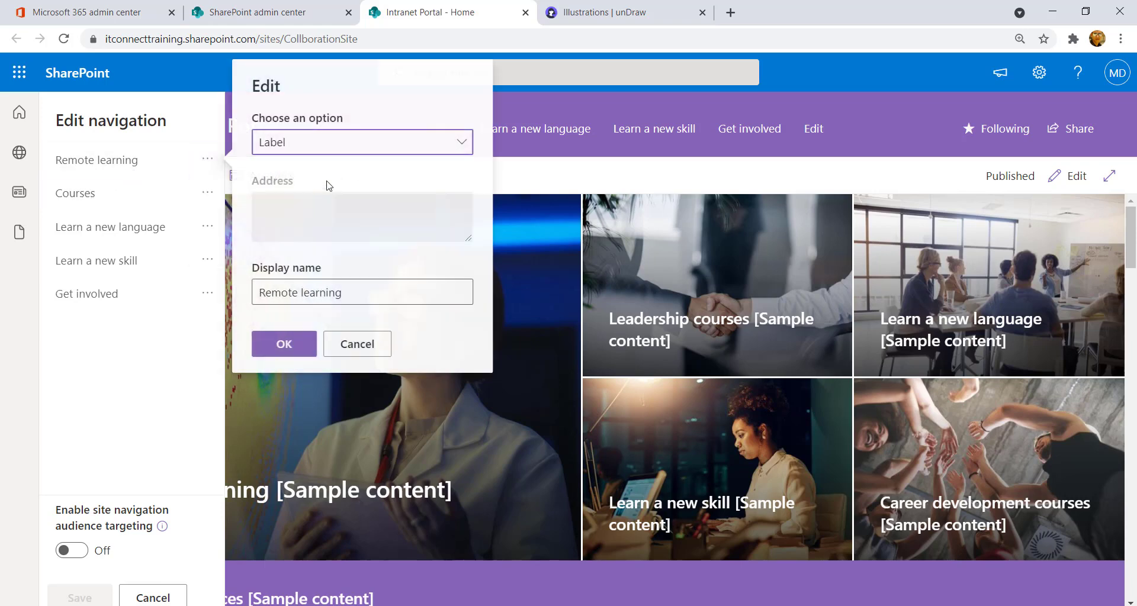
{"action": "left_click", "coordinate": [414, 148]}
{"action": "left_click", "coordinate": [278, 173]}
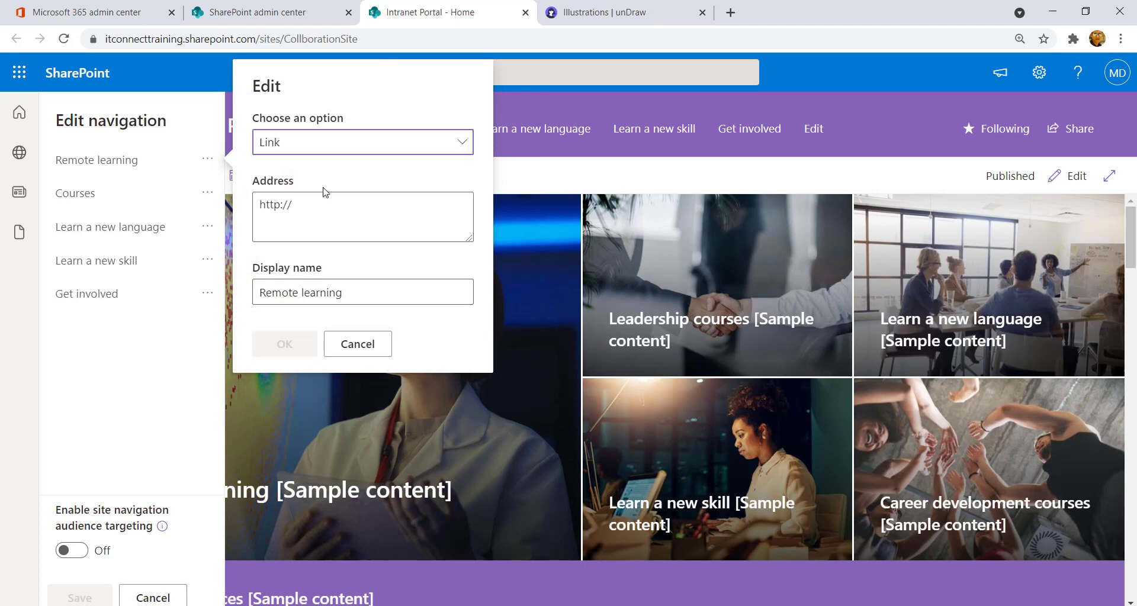
{"action": "left_click", "coordinate": [319, 212]}
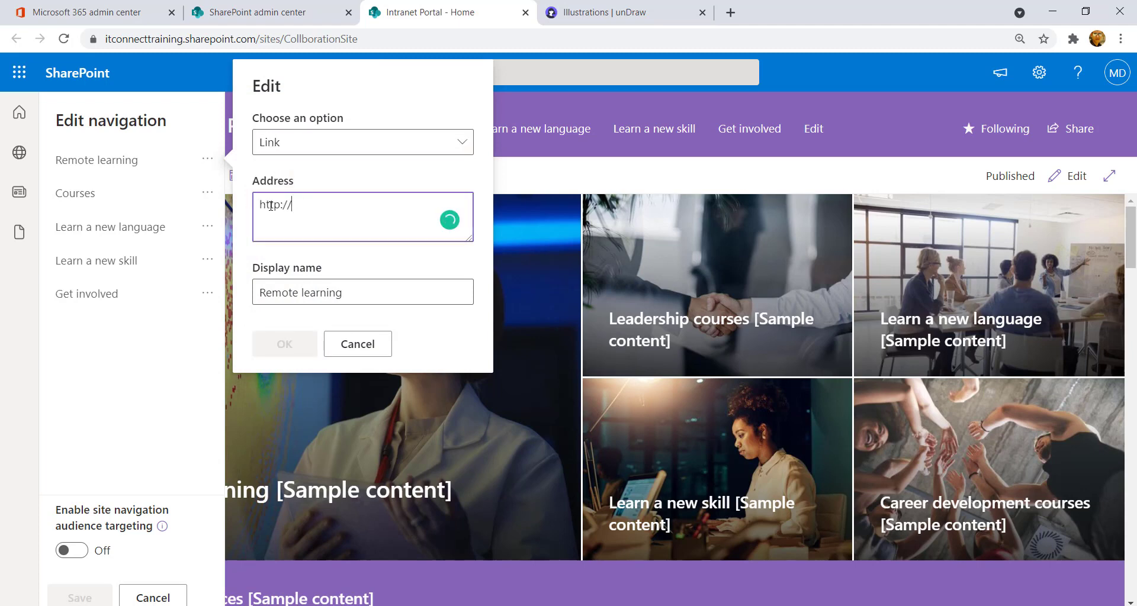
{"action": "left_click", "coordinate": [358, 344]}
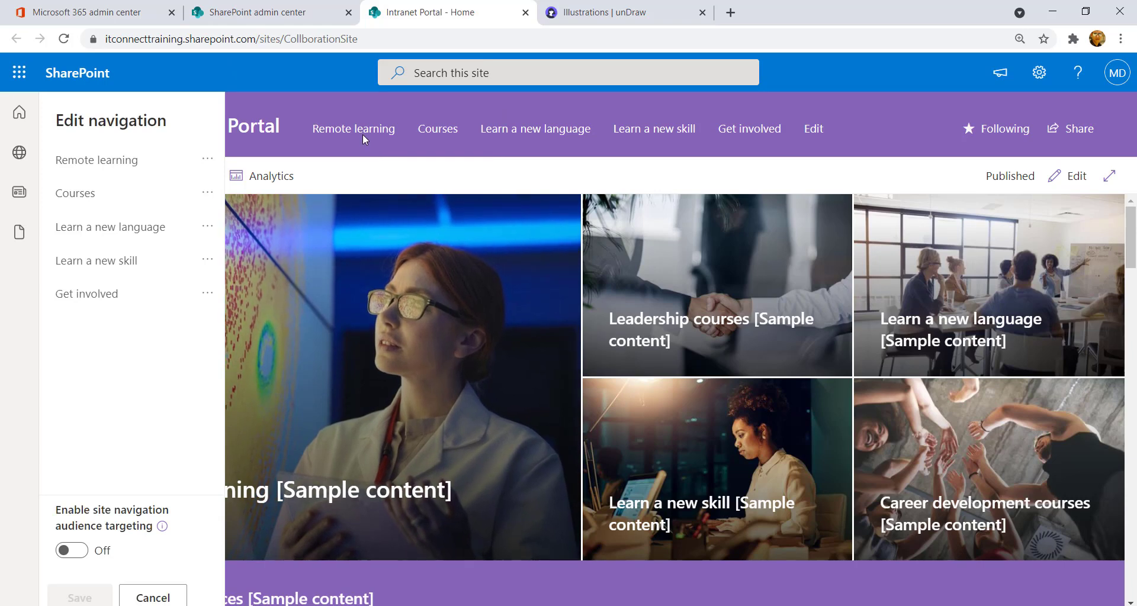
{"action": "left_click", "coordinate": [154, 596]}
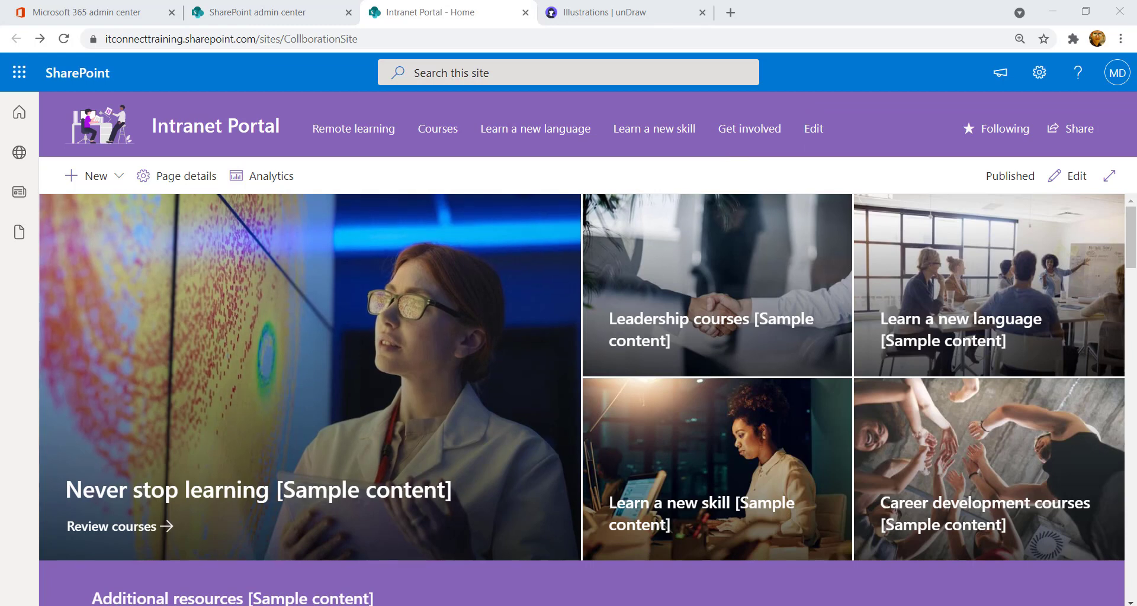
Switch to Notepad to review the list of planned pages, and return to the SharePoint site
{"action": "key", "text": "alt+Tab"}
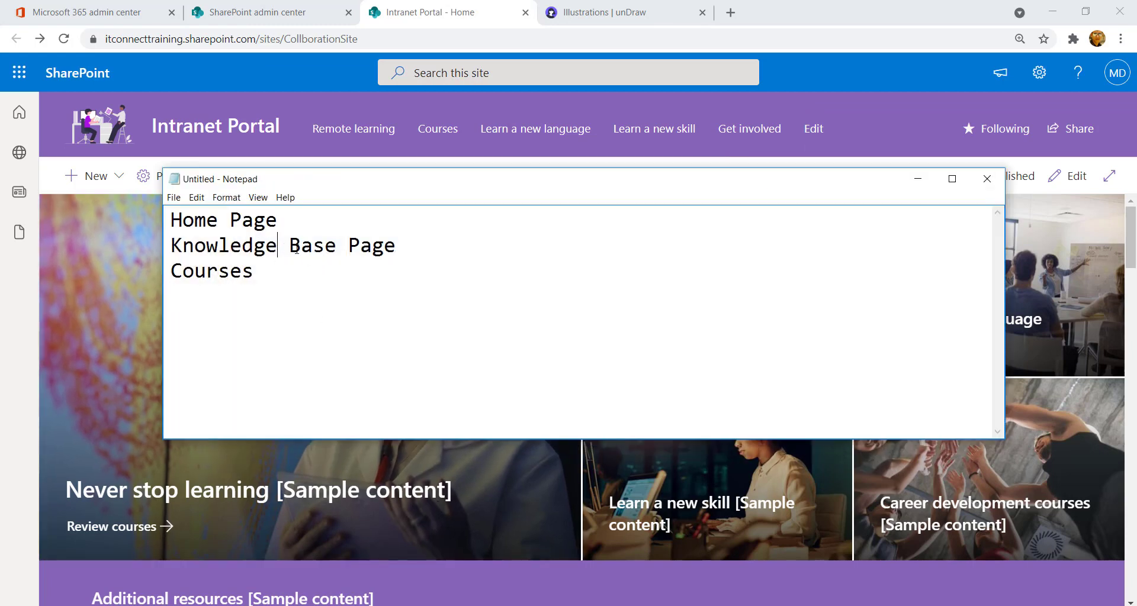
{"action": "left_click_drag", "start_coordinate": [296, 249], "coordinate": [389, 245]}
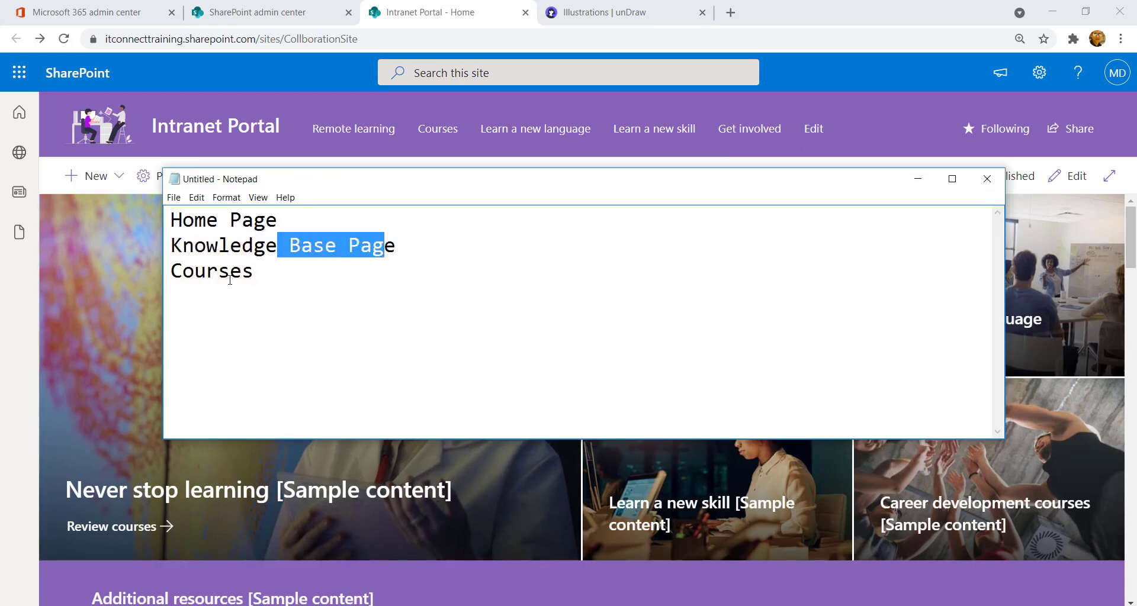
{"action": "left_click_drag", "start_coordinate": [242, 280], "coordinate": [218, 280]}
{"action": "left_click", "coordinate": [917, 179]}
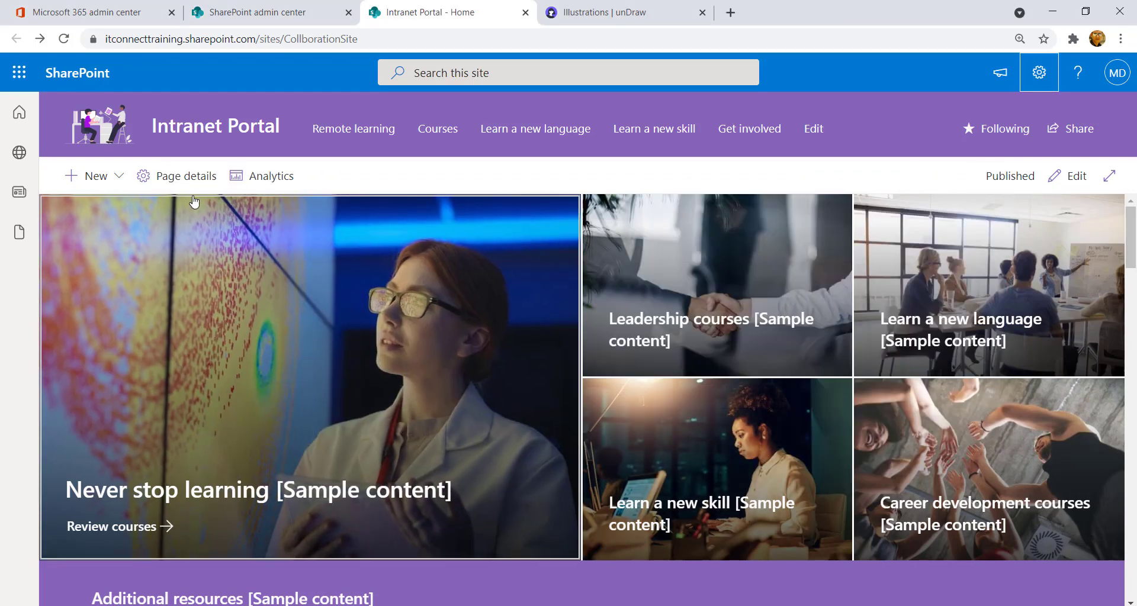
Compare the built-in page templates, create a page from the Visual template and title it Knowledge Base
{"action": "left_click", "coordinate": [113, 176]}
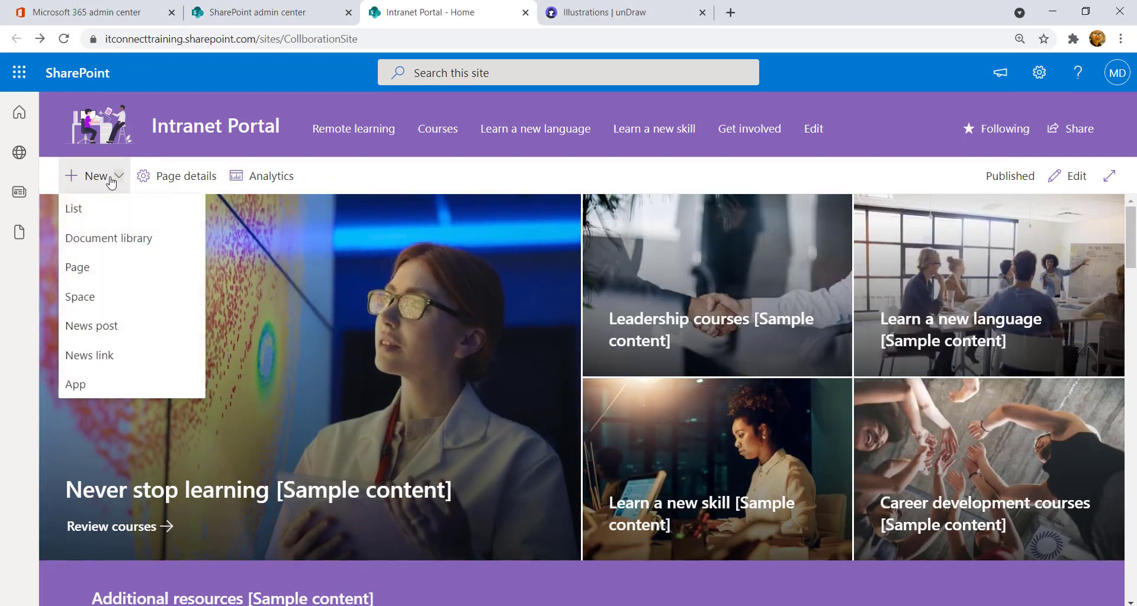
{"action": "left_click", "coordinate": [93, 268]}
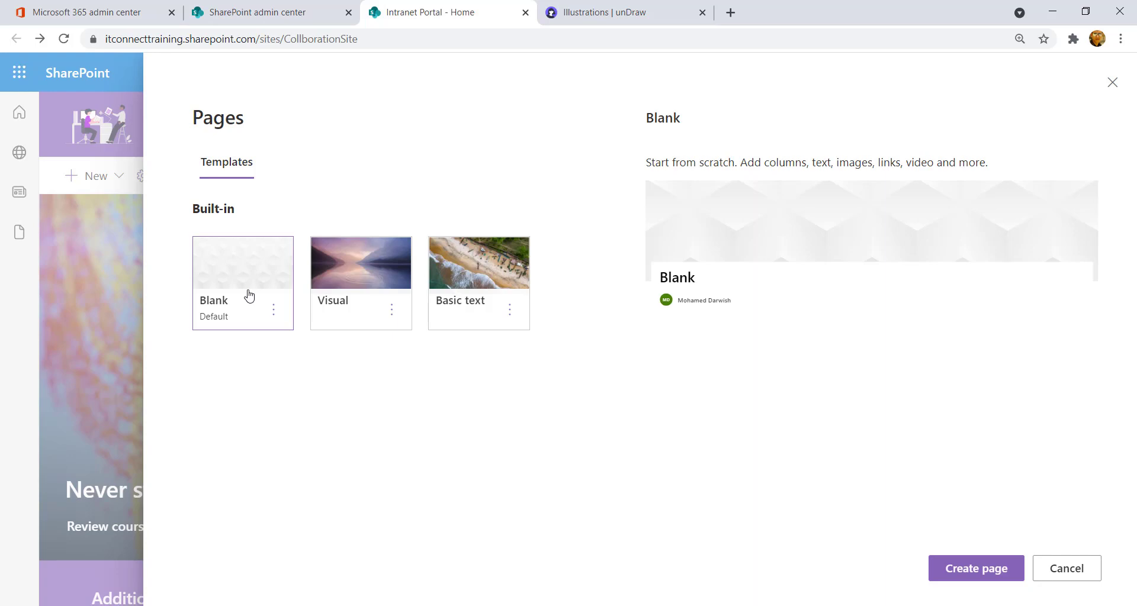
{"action": "left_click", "coordinate": [341, 291]}
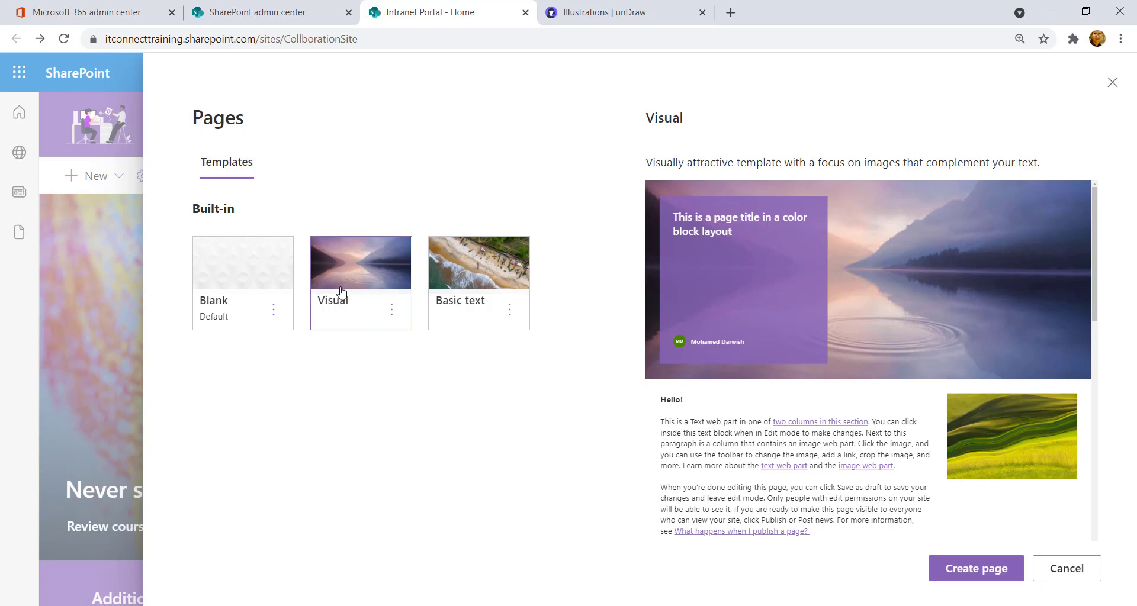
{"action": "left_click", "coordinate": [449, 284]}
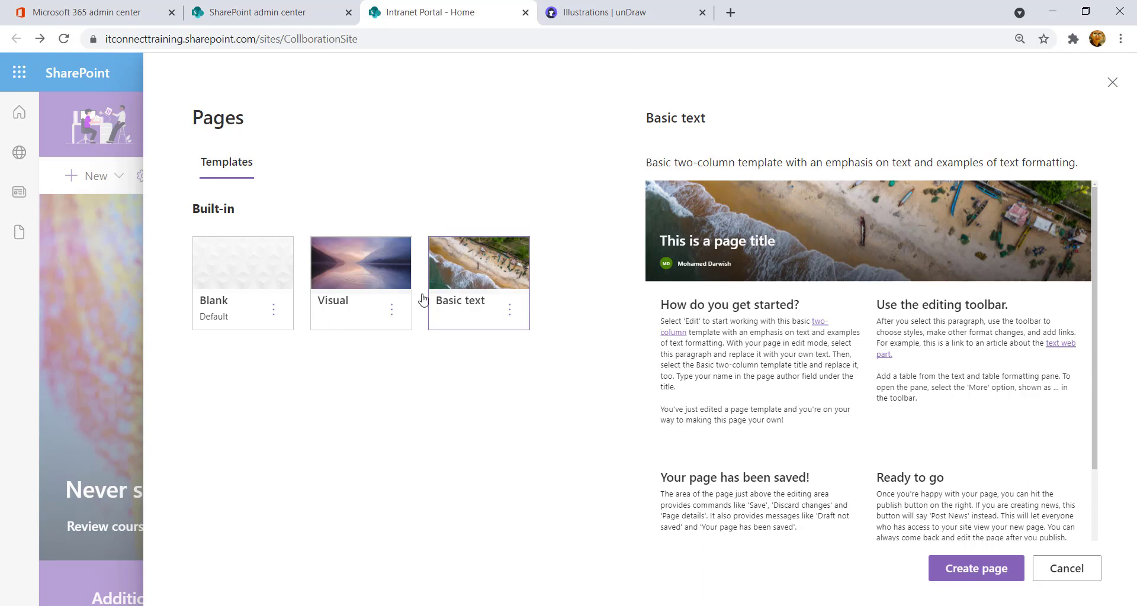
{"action": "left_click", "coordinate": [347, 308]}
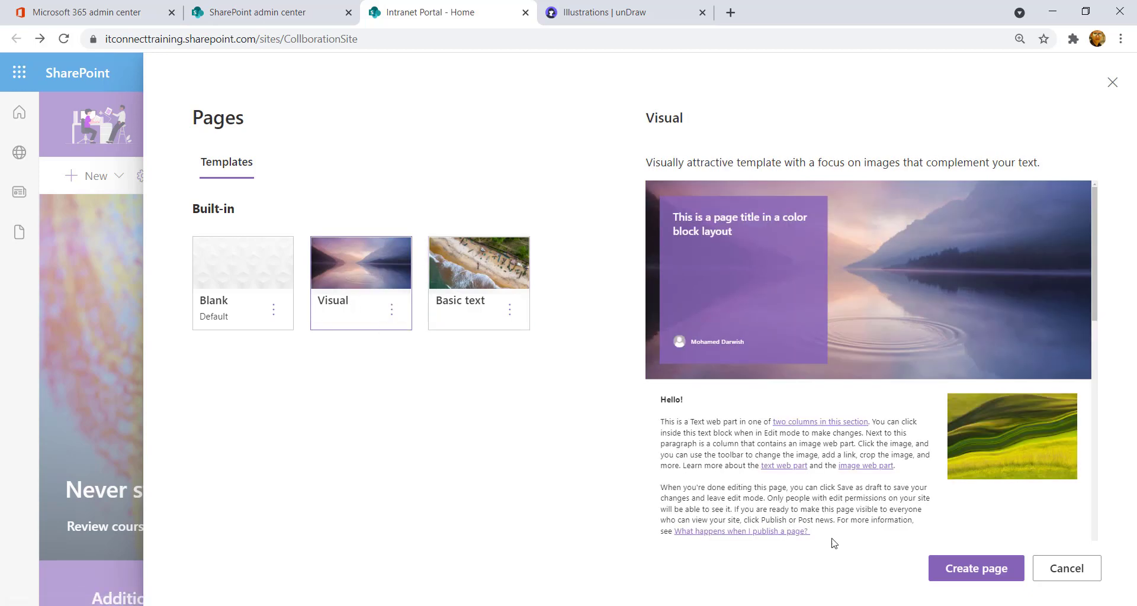
{"action": "left_click", "coordinate": [965, 578]}
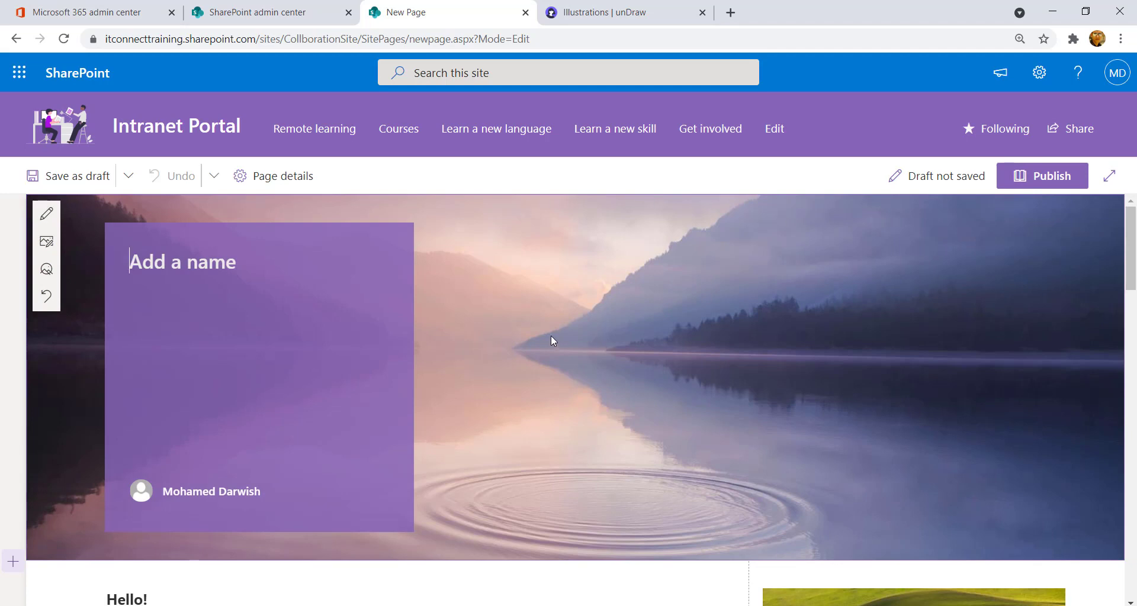
{"action": "type", "text": "Knowledge Base"}
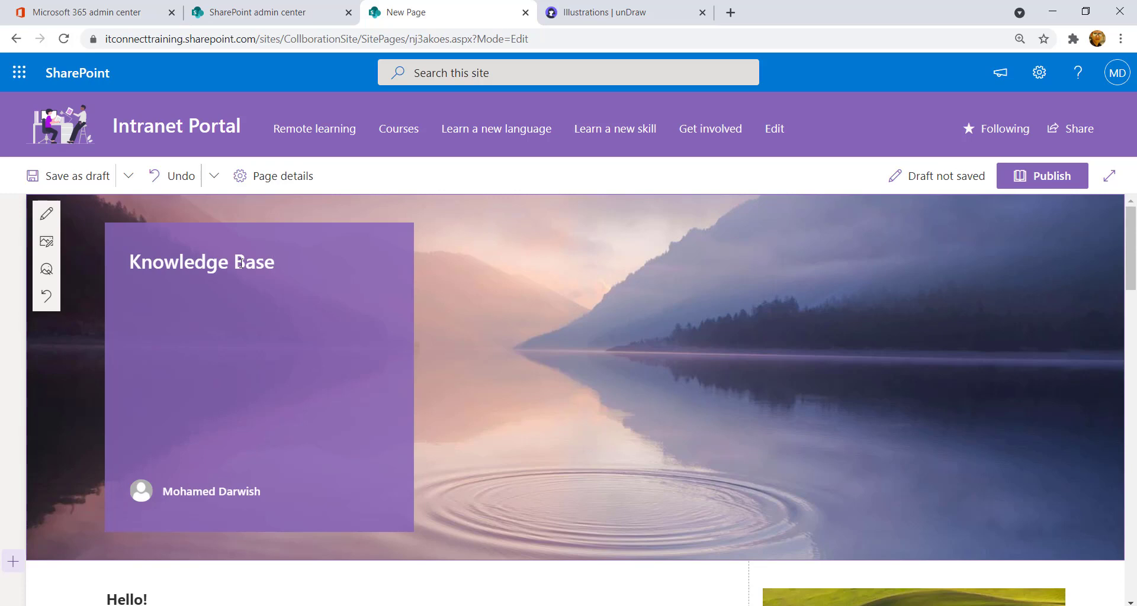
Preview the Image and title, Plain and Color block layouts for the page's title area and apply Overlap
{"action": "left_click", "coordinate": [46, 213]}
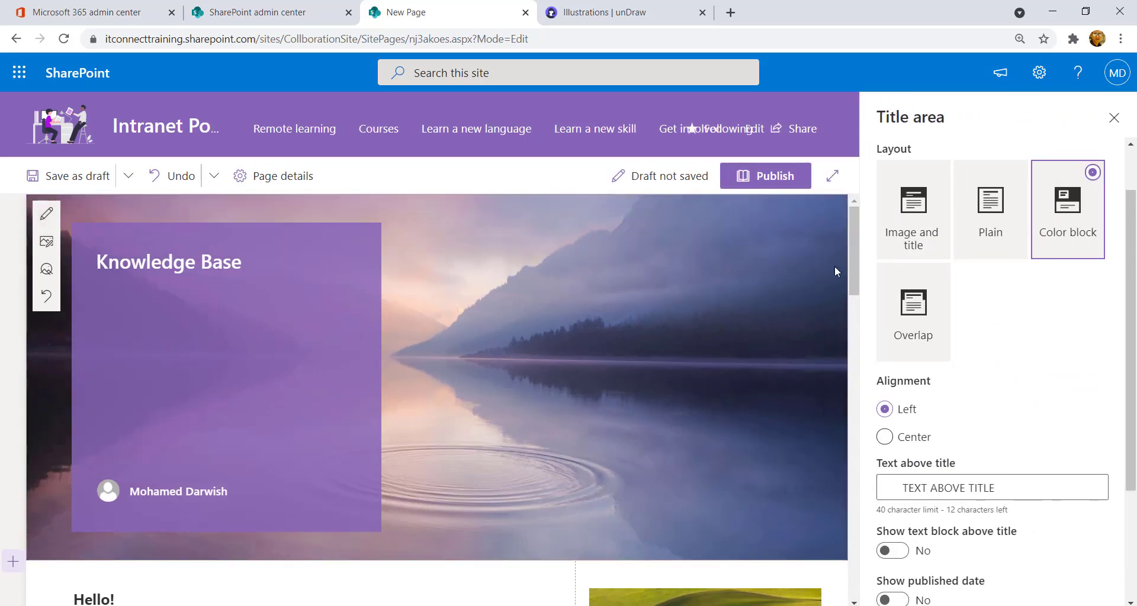
{"action": "left_click", "coordinate": [913, 213]}
{"action": "left_click", "coordinate": [990, 216]}
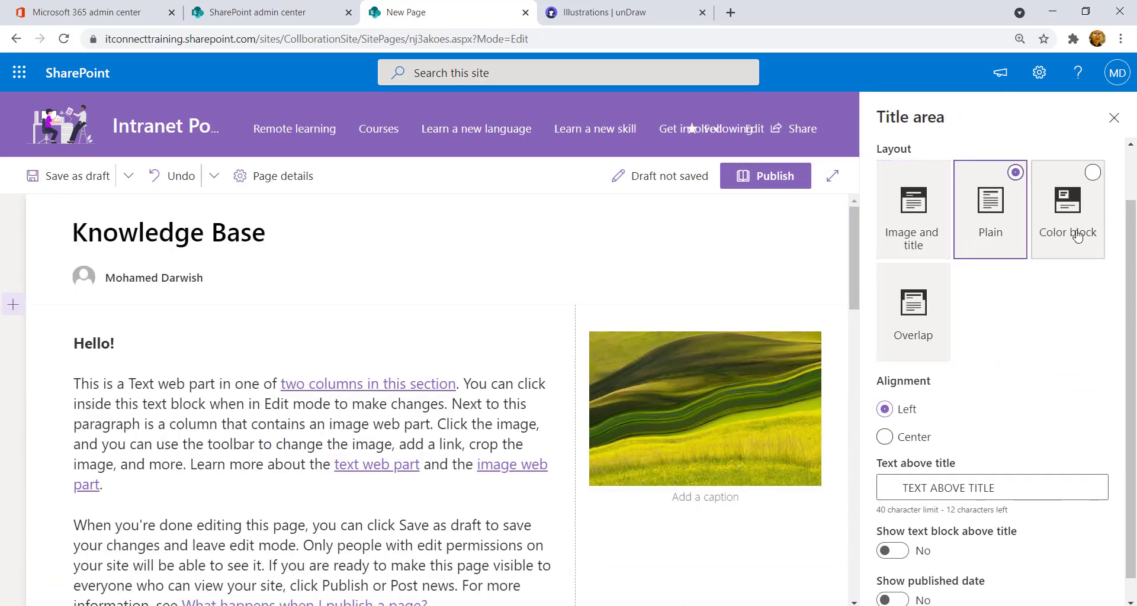
{"action": "left_click", "coordinate": [1072, 234]}
{"action": "left_click", "coordinate": [941, 320]}
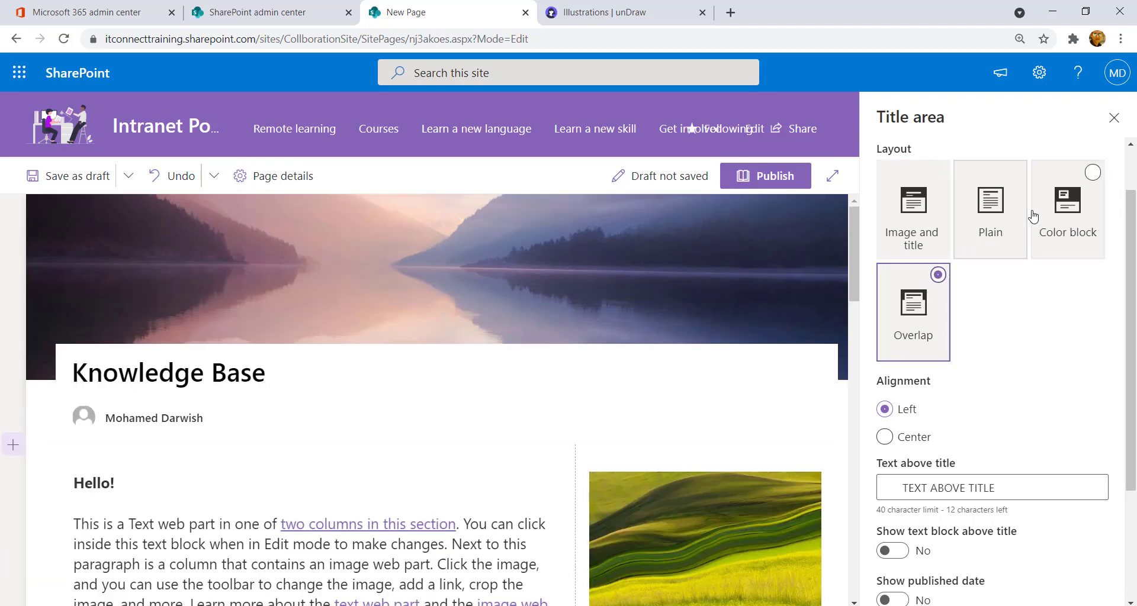
Apply the Color block layout to the page's title area, try centre alignment and keep Left alignment
{"action": "left_click", "coordinate": [1045, 225]}
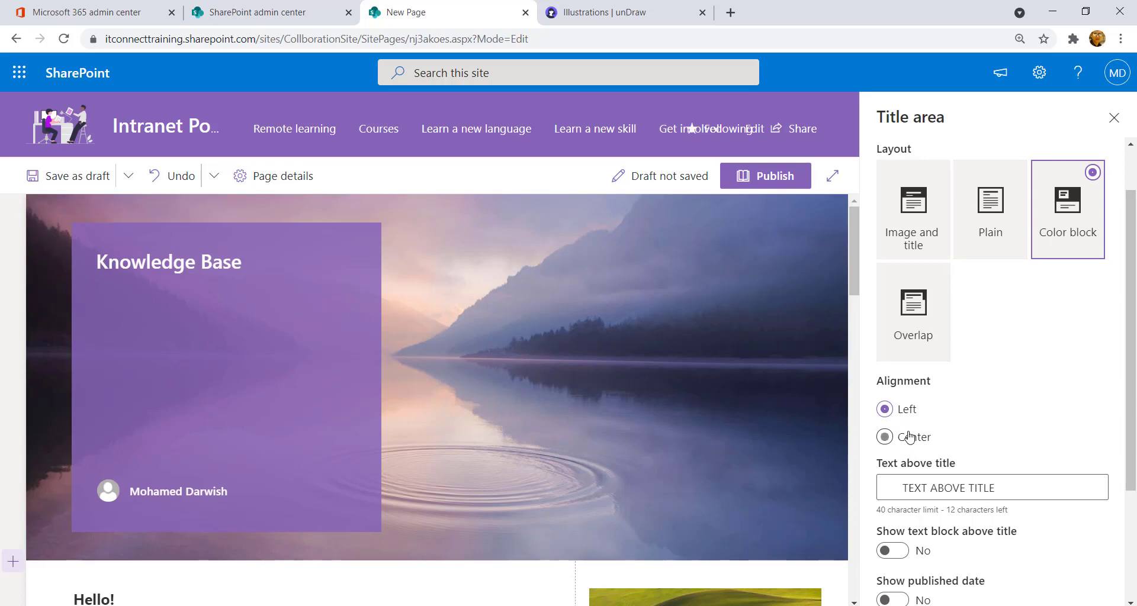
{"action": "left_click", "coordinate": [910, 437]}
{"action": "left_click", "coordinate": [905, 410]}
{"action": "scroll", "coordinate": [984, 436], "scroll_direction": "down", "scroll_amount": 3}
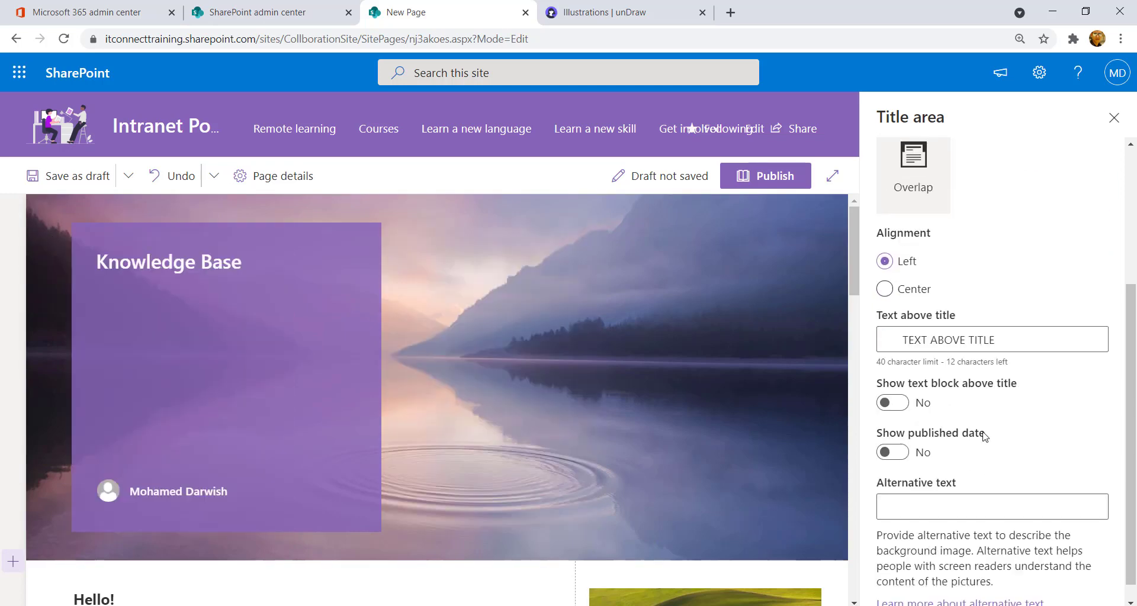
{"action": "left_click", "coordinate": [1114, 117]}
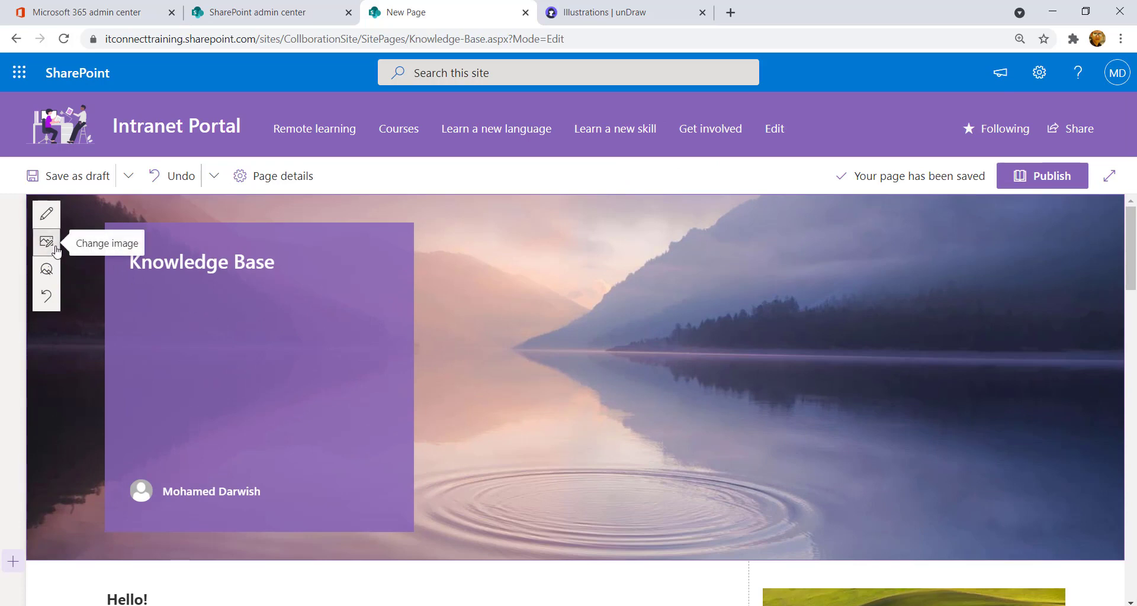
Search the stock images for knowledge and insert the photo of a man reading between library shelves as the title image
{"action": "left_click", "coordinate": [88, 248]}
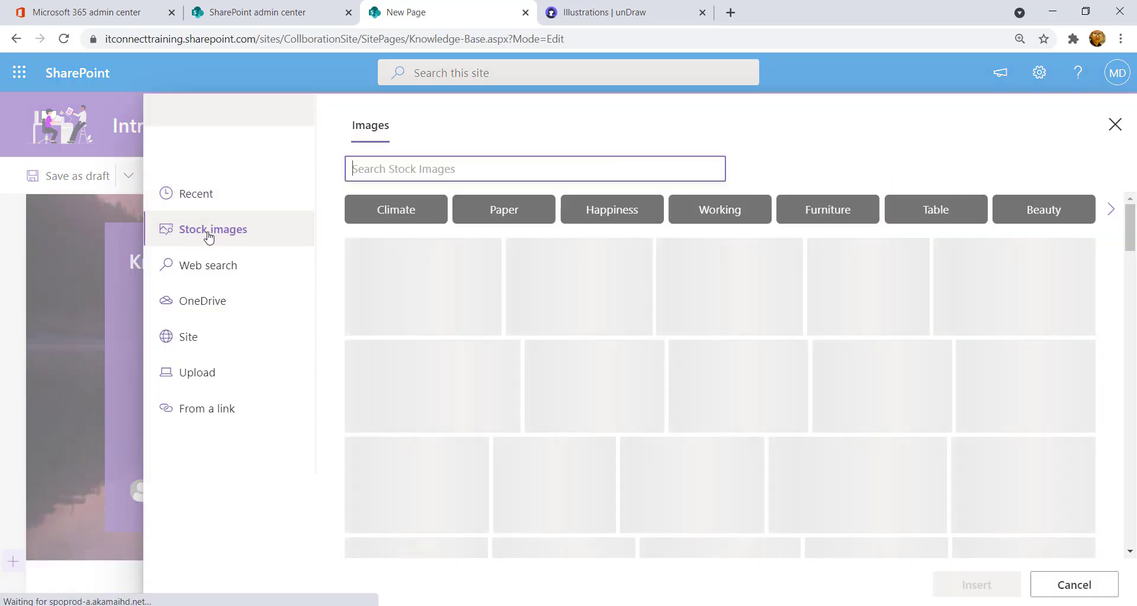
{"action": "type", "text": "kn"}
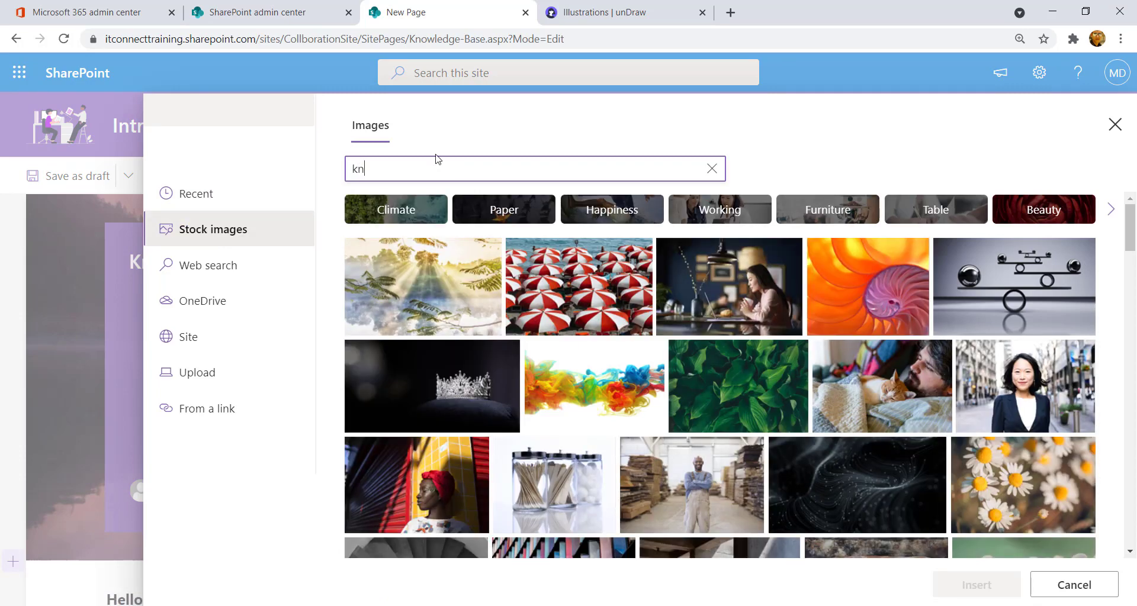
{"action": "type", "text": "owledge"}
{"action": "scroll", "coordinate": [1048, 415], "scroll_direction": "down", "scroll_amount": 1}
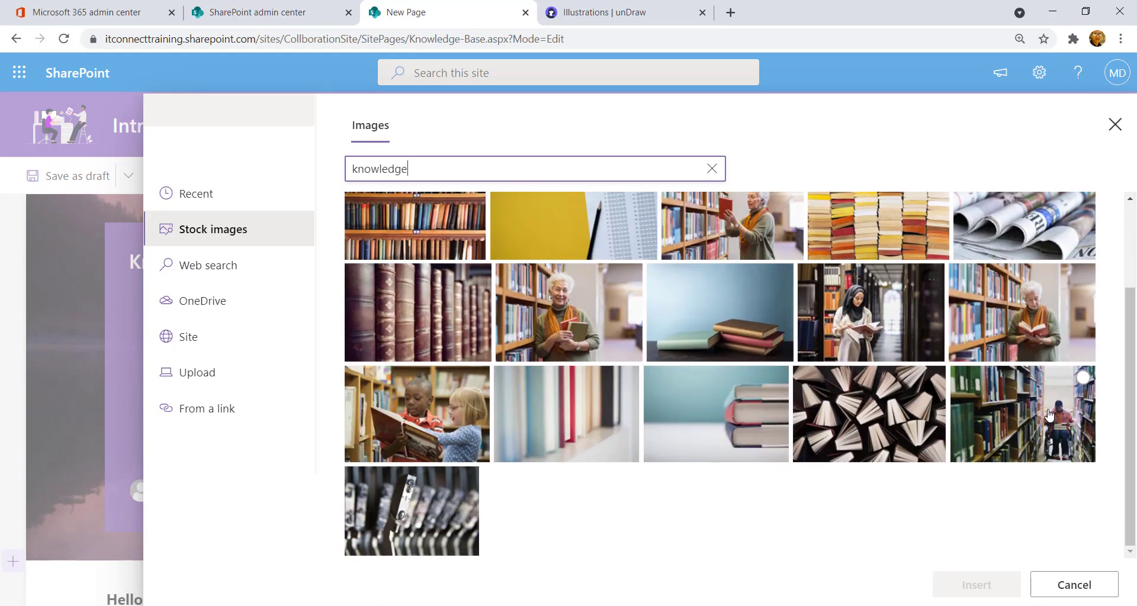
{"action": "left_click", "coordinate": [1048, 415]}
{"action": "left_click", "coordinate": [987, 590]}
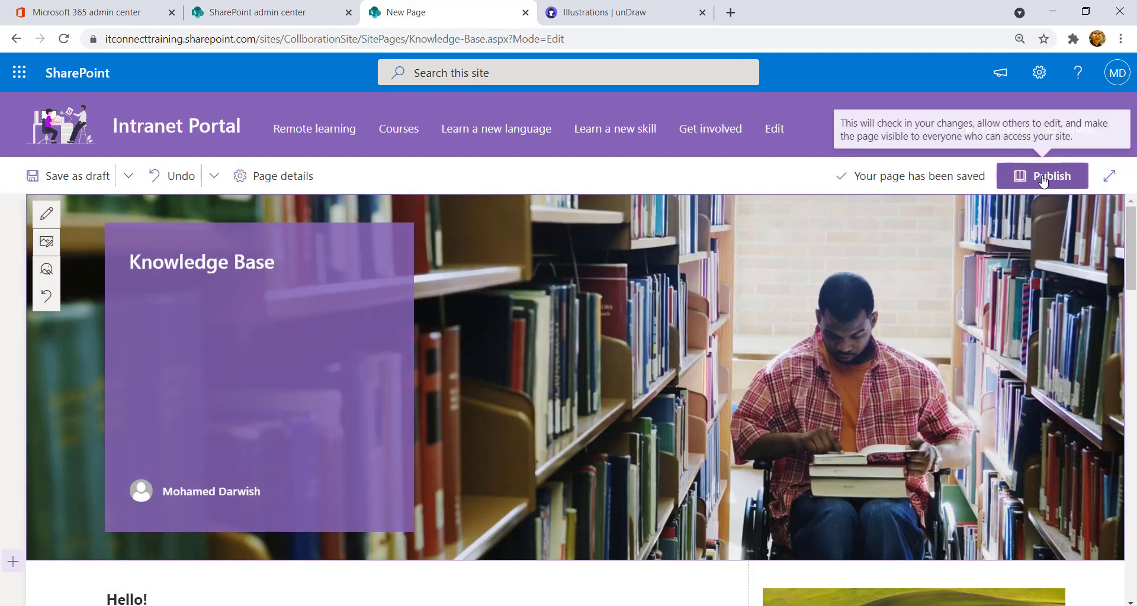
Publish the Knowledge Base page and copy its page address
{"action": "left_click", "coordinate": [1043, 178]}
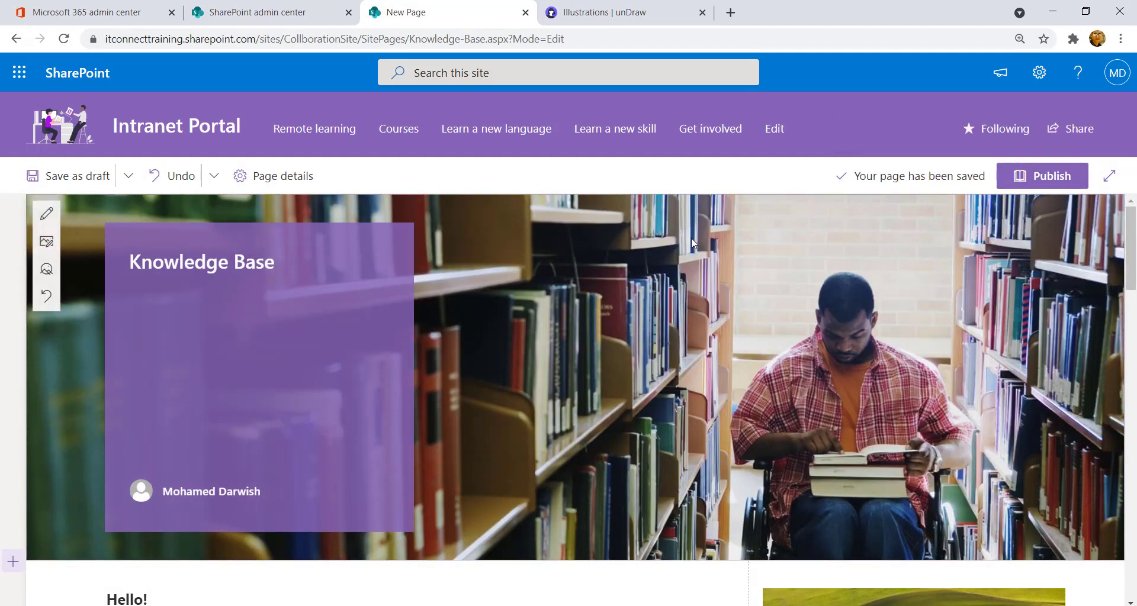
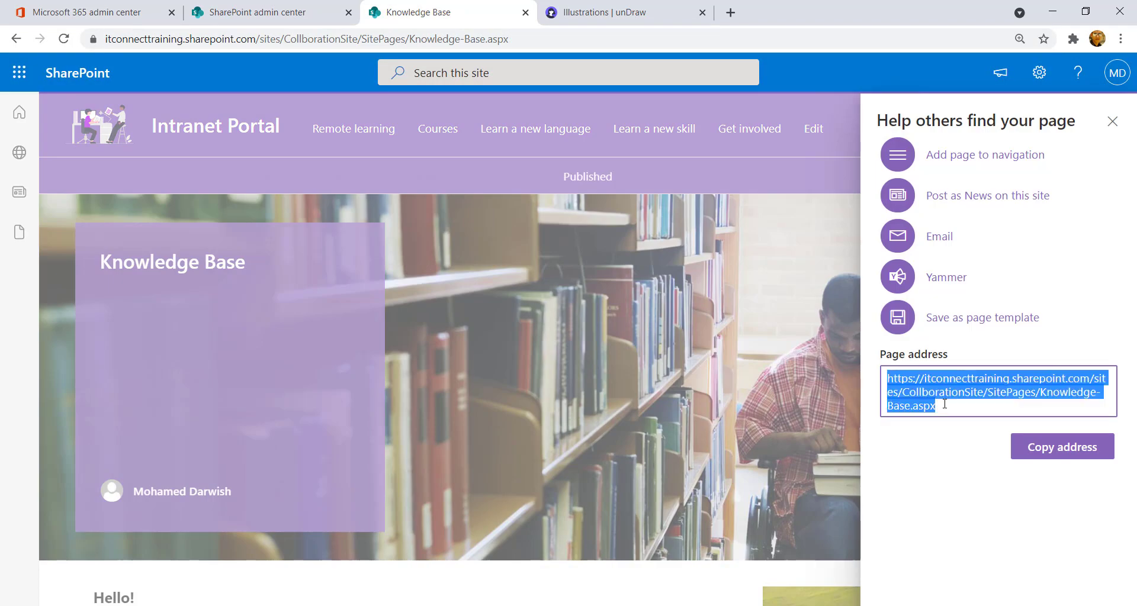
{"action": "left_click", "coordinate": [1054, 450]}
{"action": "left_click", "coordinate": [1112, 122]}
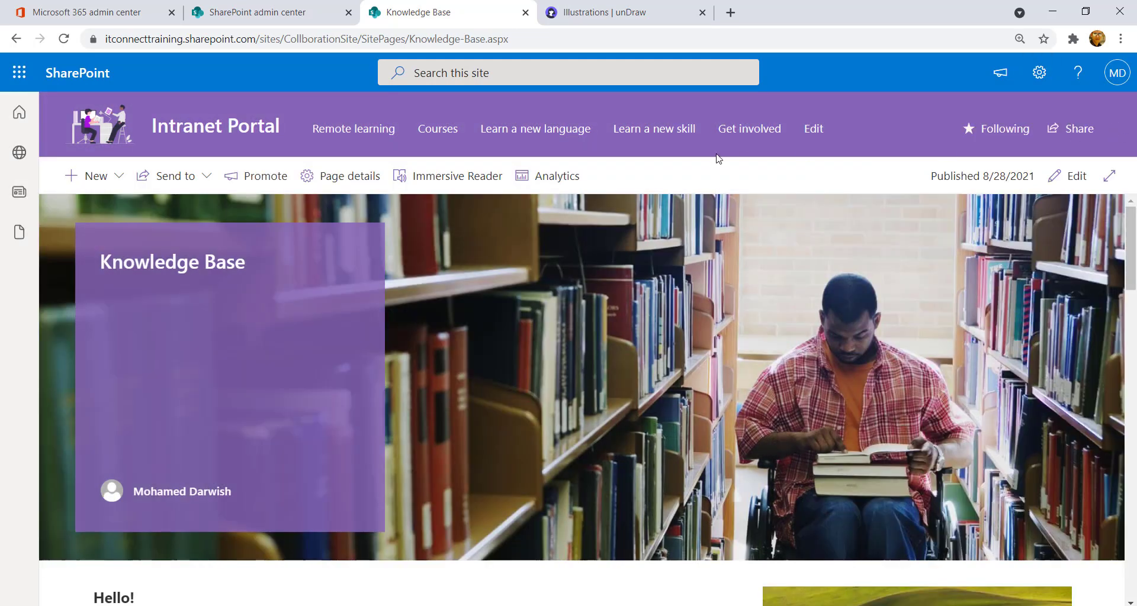
From the site's home page, create another page with the Visual template and title it Courses
{"action": "left_click", "coordinate": [208, 126]}
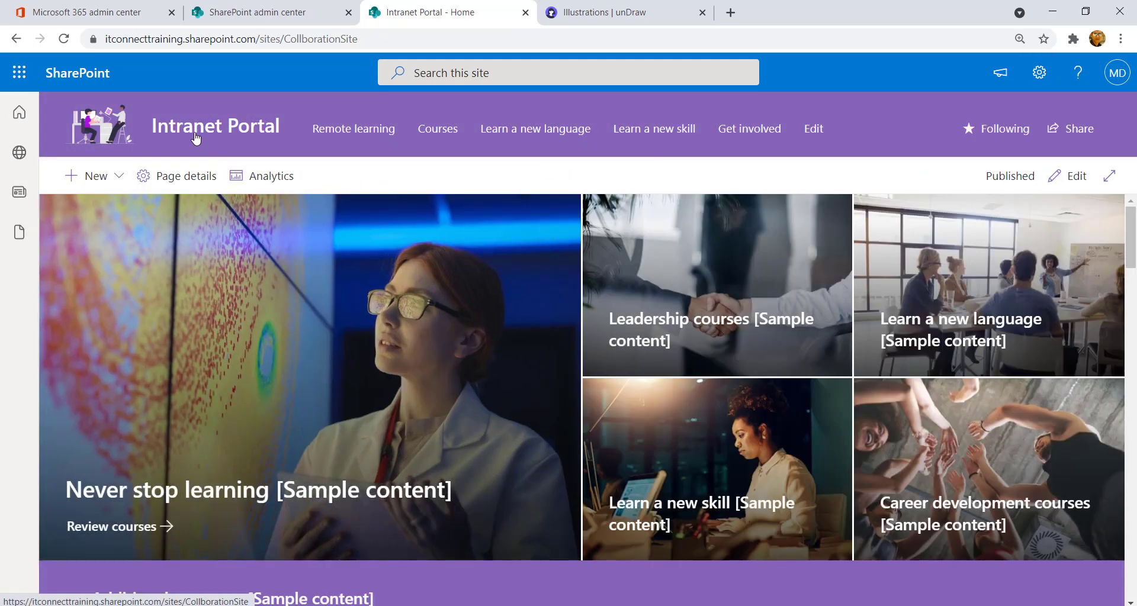
{"action": "left_click", "coordinate": [112, 176]}
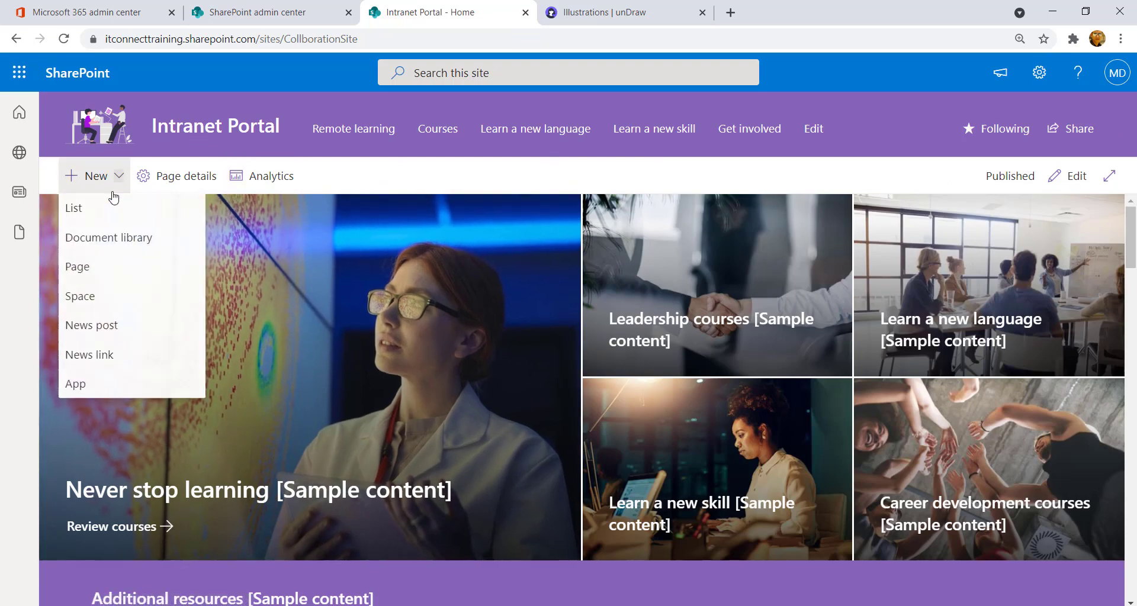
{"action": "left_click", "coordinate": [99, 273]}
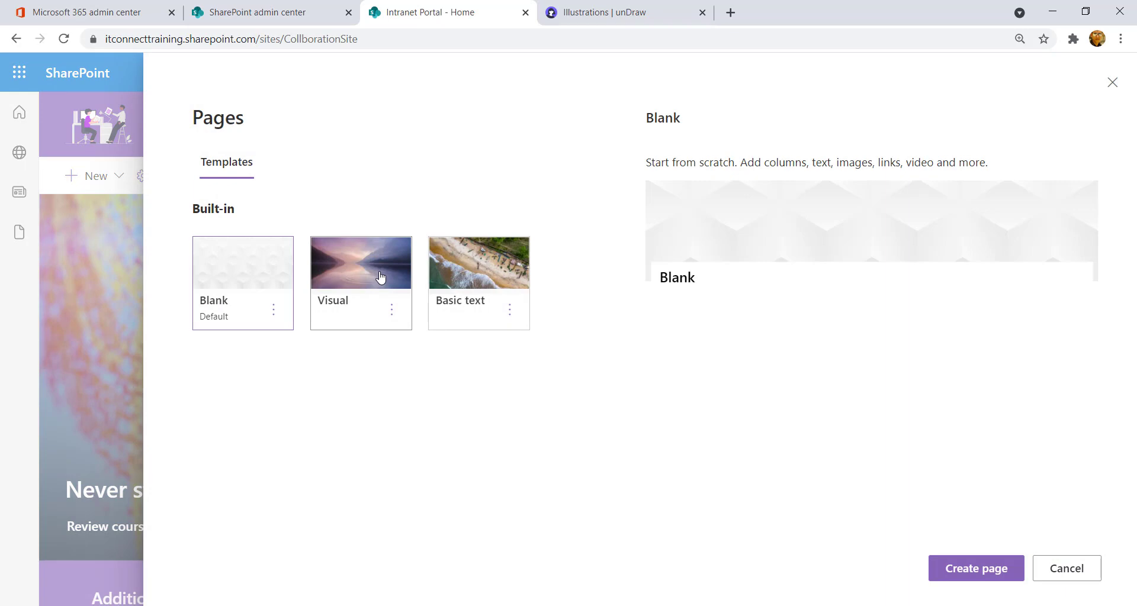
{"action": "left_click", "coordinate": [380, 278]}
{"action": "left_click", "coordinate": [970, 567]}
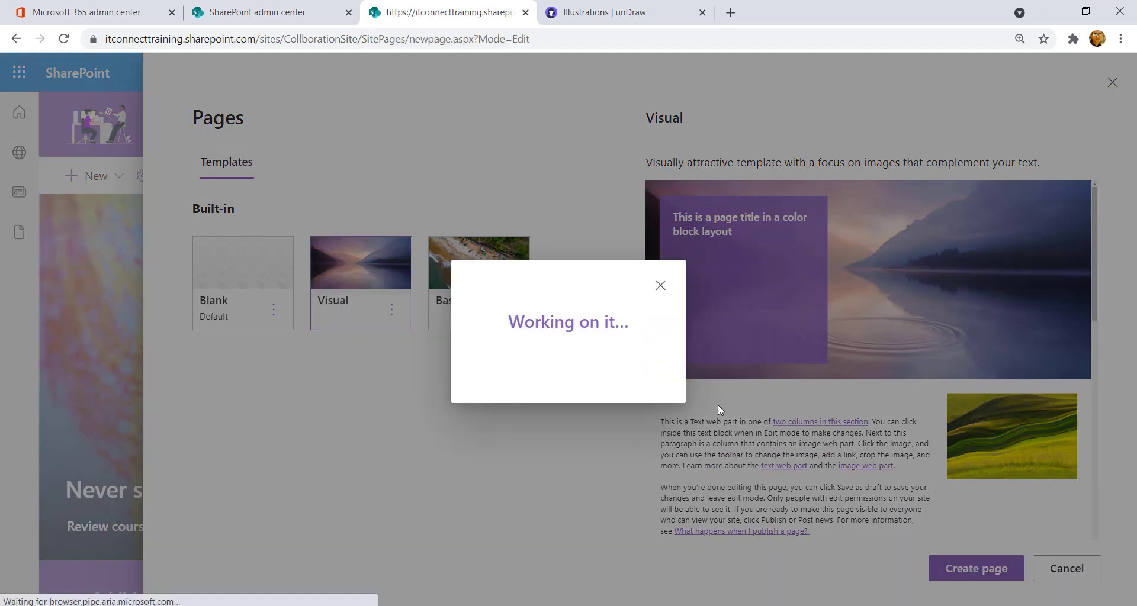
{"action": "type", "text": "Courses"}
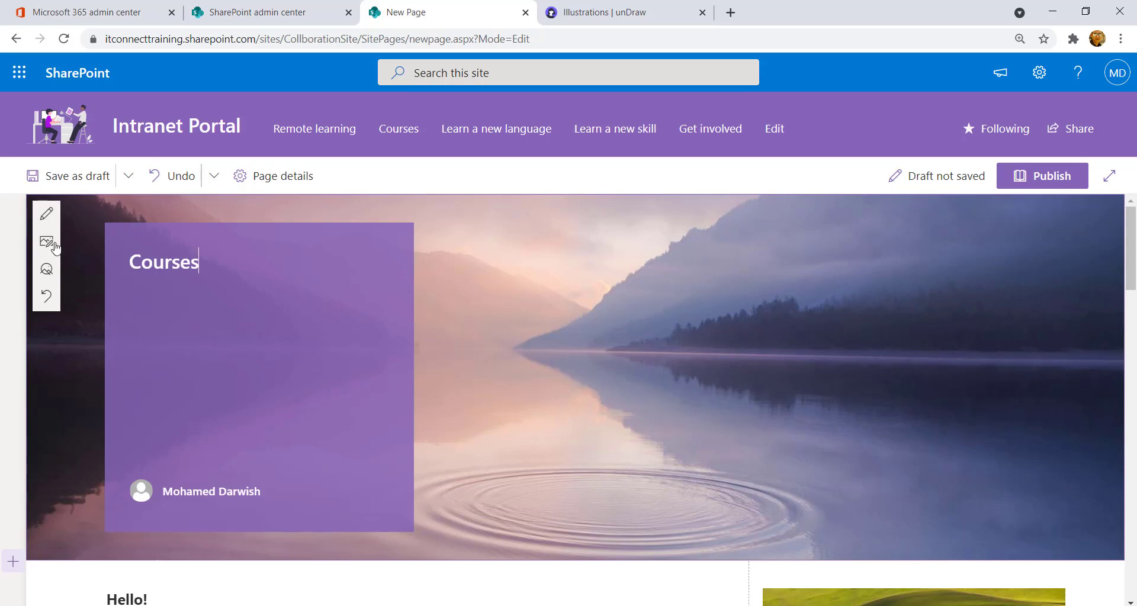
Search the stock images for technology and insert the photo of hands typing on a laptop as the Courses title image
{"action": "left_click", "coordinate": [47, 242]}
{"action": "left_click", "coordinate": [221, 245]}
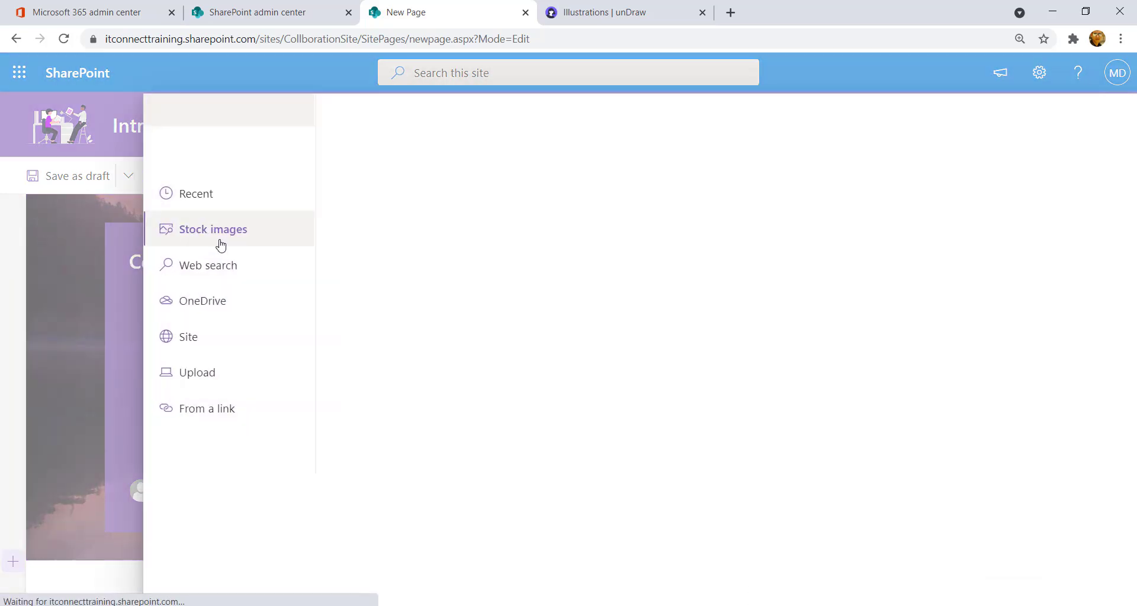
{"action": "type", "text": "technology"}
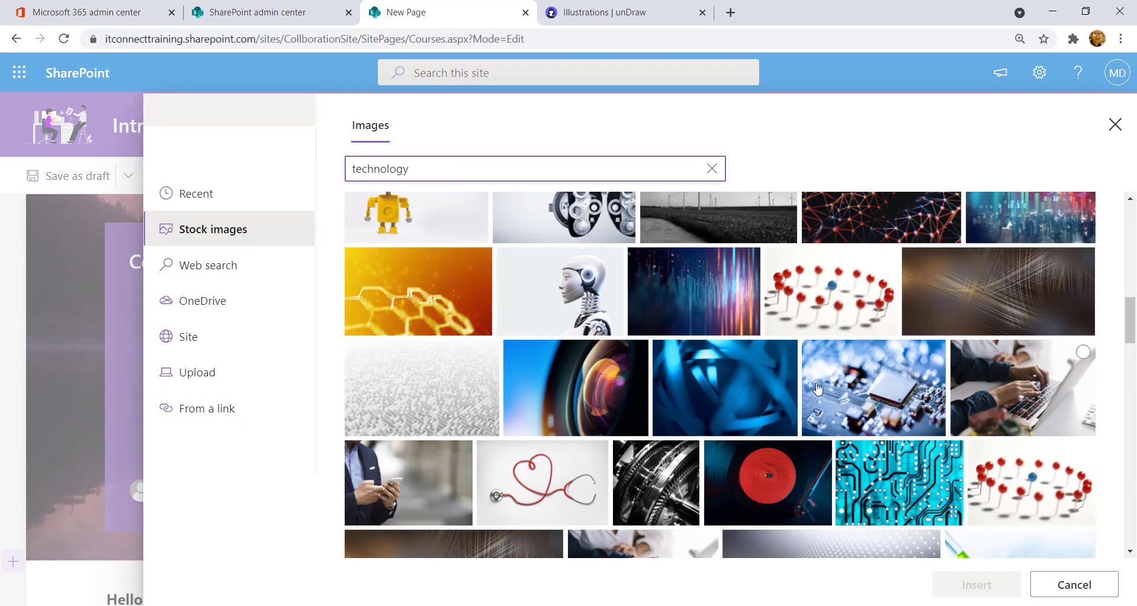
{"action": "left_click", "coordinate": [1031, 409]}
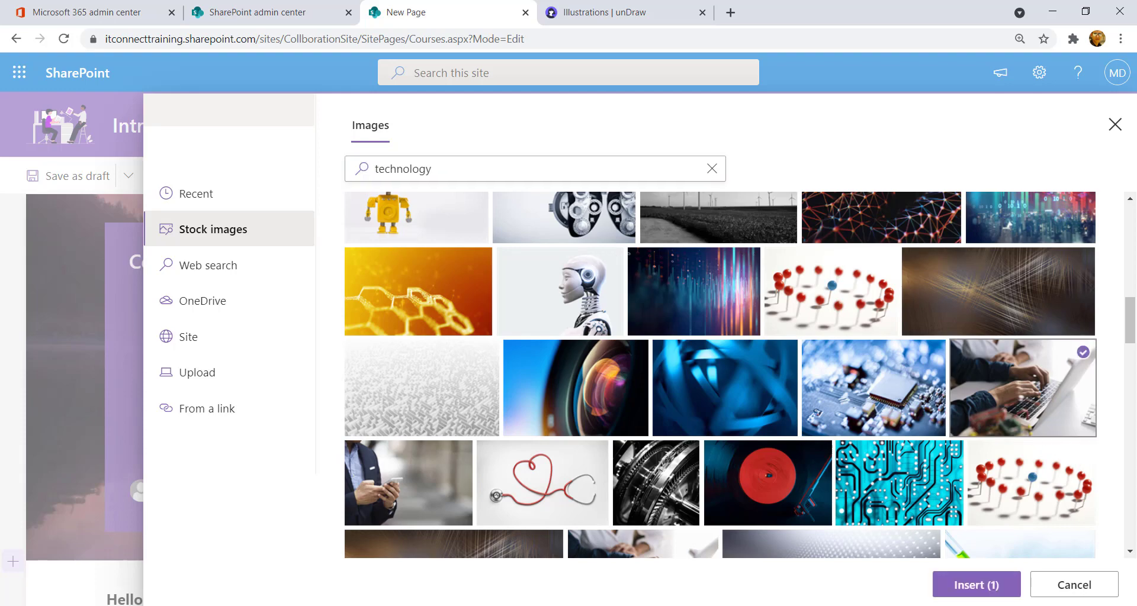
{"action": "left_click", "coordinate": [976, 585]}
Review the template content in the body of the Courses page and publish the page
{"action": "scroll", "coordinate": [908, 439], "scroll_direction": "down", "scroll_amount": 10}
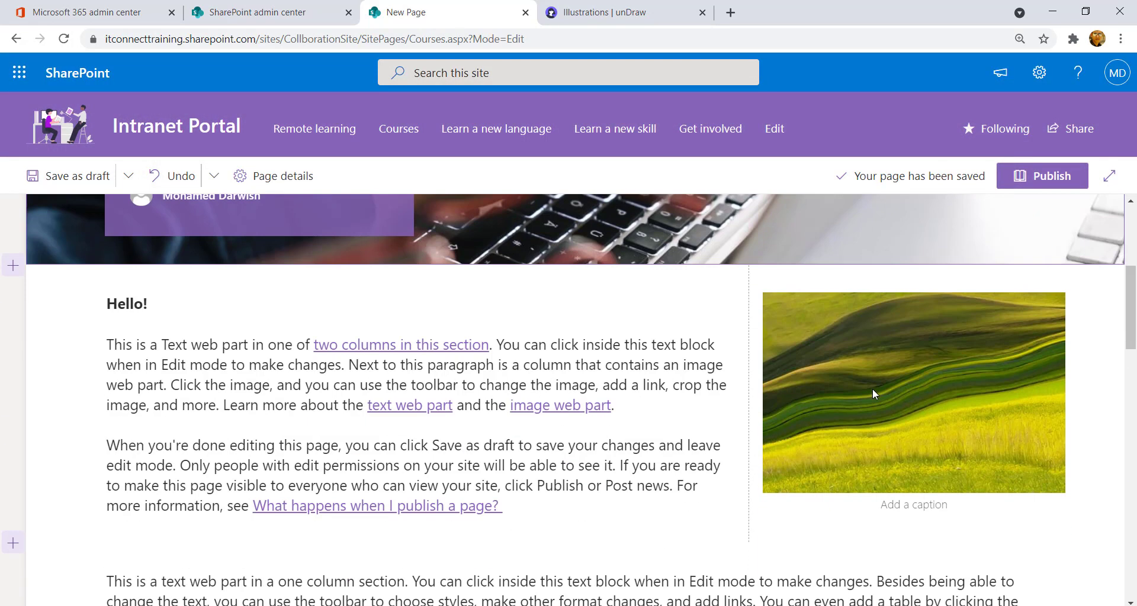
{"action": "scroll", "coordinate": [794, 413], "scroll_direction": "down", "scroll_amount": 4}
{"action": "scroll", "coordinate": [831, 354], "scroll_direction": "up", "scroll_amount": 13}
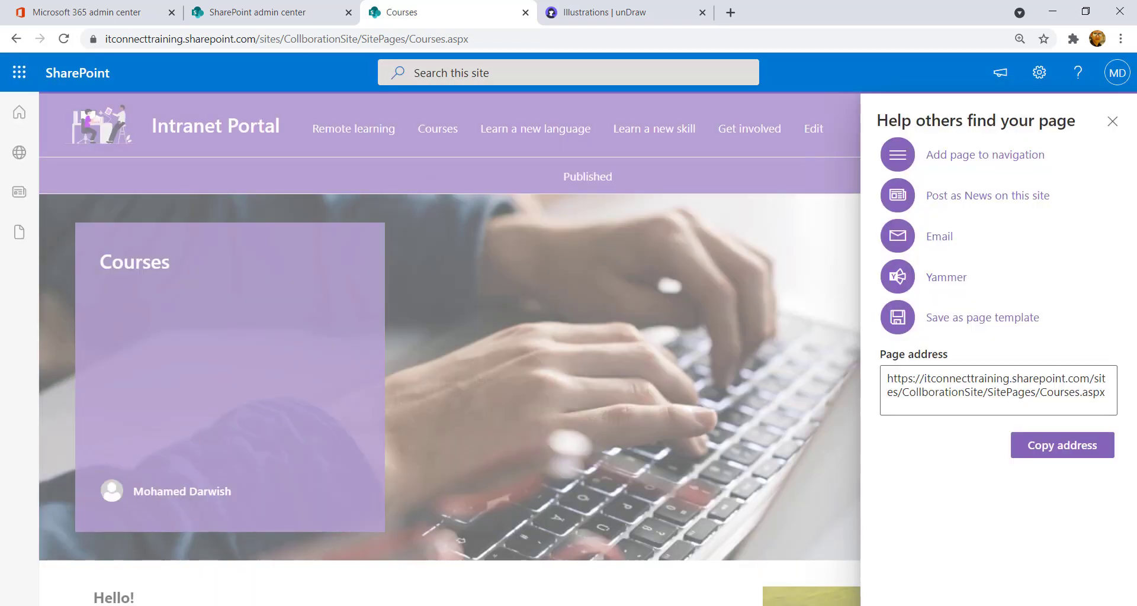
Switch to Notepad and paste the copied page address on a new line beneath Knowledge Base Page
{"action": "key", "text": "alt+Tab"}
{"action": "left_click", "coordinate": [407, 247]}
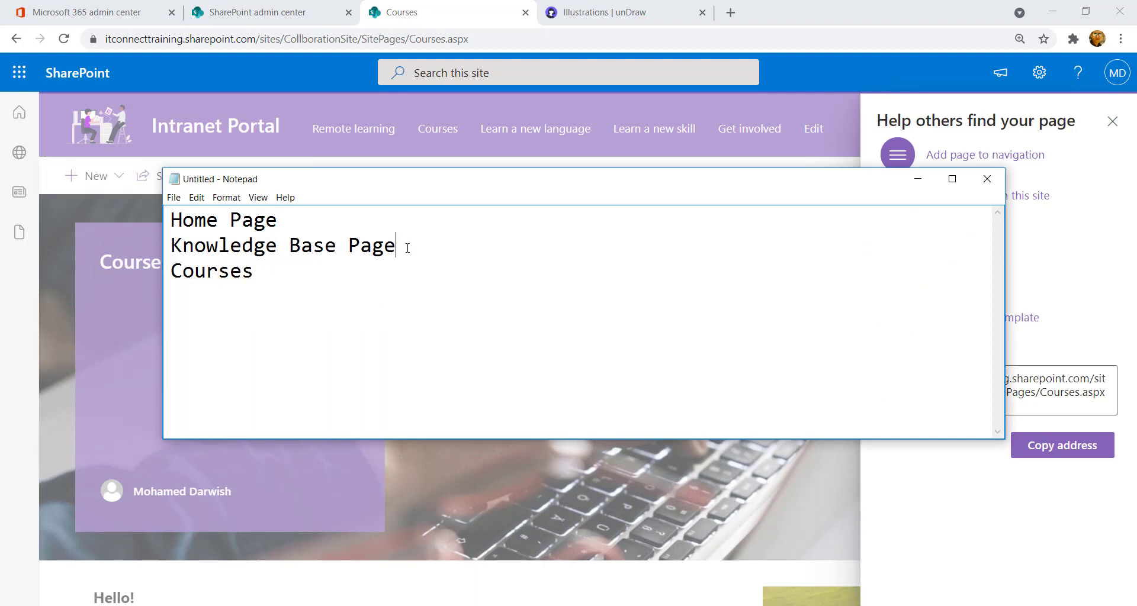
{"action": "key", "text": "Return"}
{"action": "key", "text": "ctrl+v"}
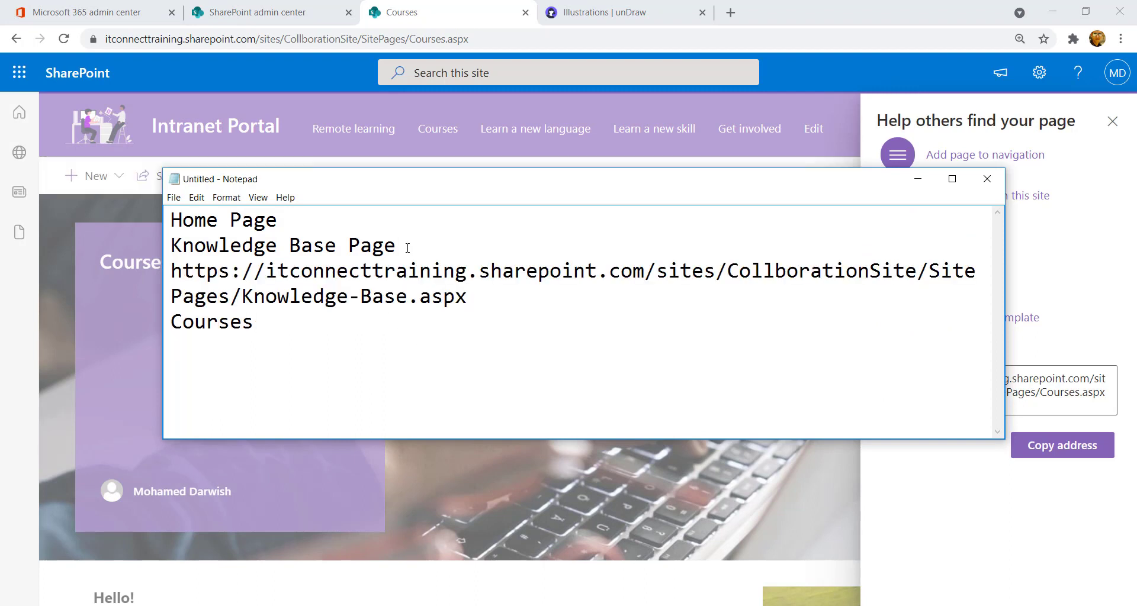
Copy the Courses page address, paste it beneath Courses in Notepad, and return to the published page in SharePoint
{"action": "left_click", "coordinate": [1079, 447]}
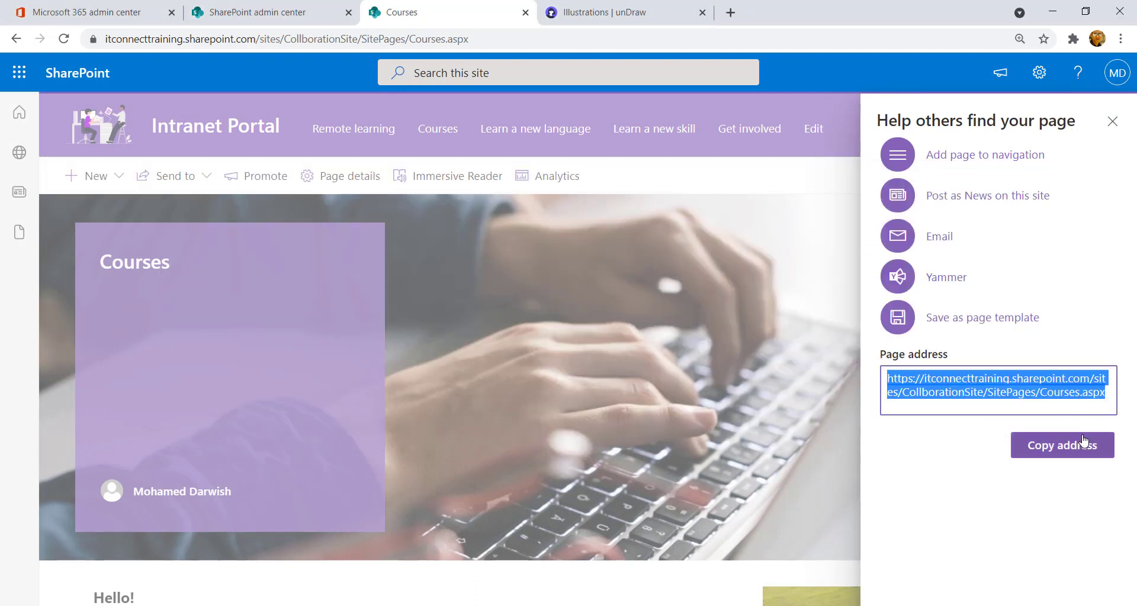
{"action": "key", "text": "alt+Tab"}
{"action": "key", "text": "Return"}
{"action": "key", "text": "ctrl+v"}
{"action": "key", "text": "alt+Tab"}
{"action": "left_click", "coordinate": [1112, 121]}
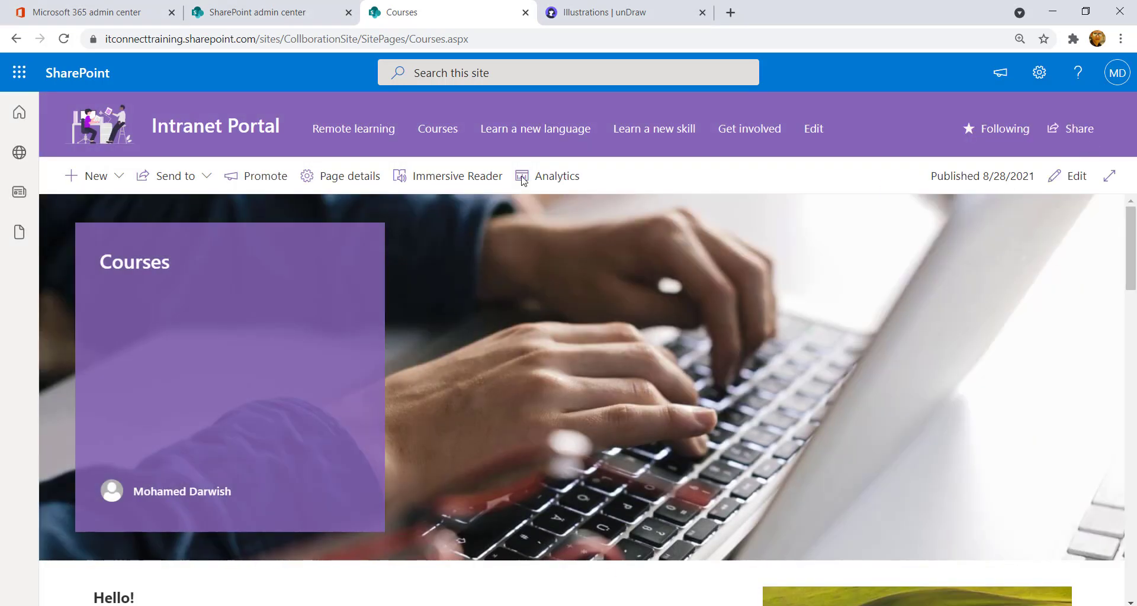
Edit the home page's site navigation and remove the Remote learning, Learn a new language and Learn a new skill items
{"action": "left_click", "coordinate": [190, 122]}
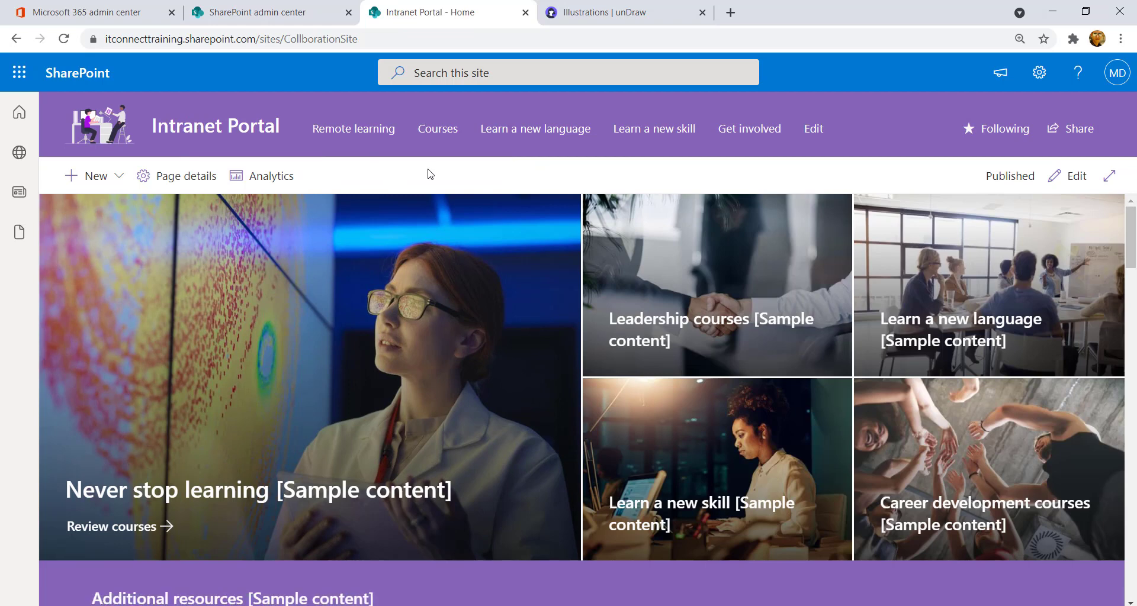
{"action": "left_click", "coordinate": [812, 135]}
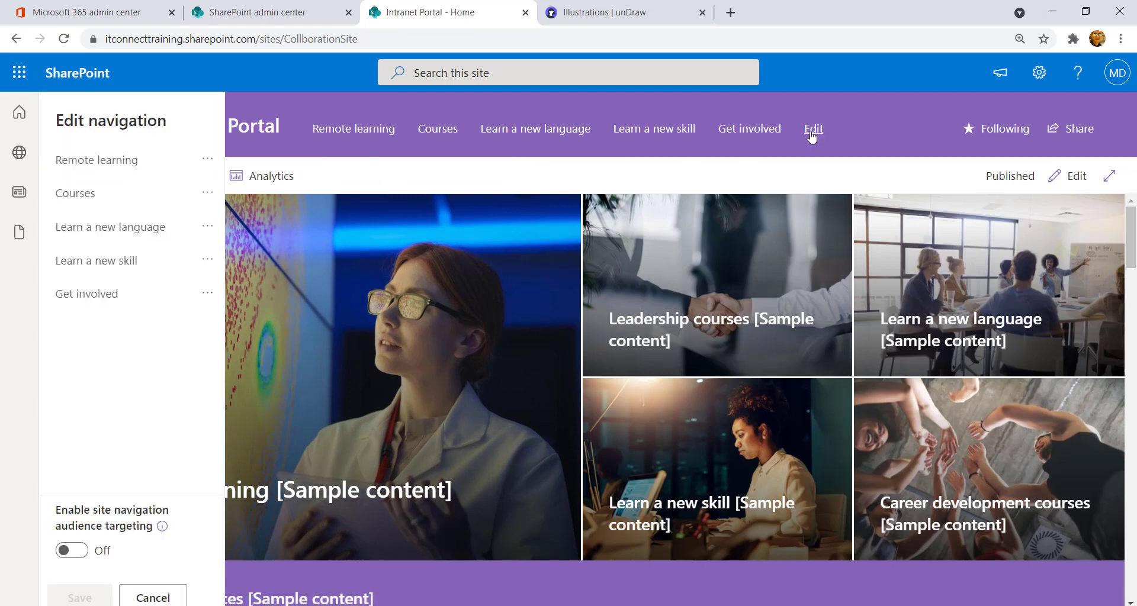
{"action": "left_click", "coordinate": [215, 160]}
{"action": "left_click", "coordinate": [236, 246]}
{"action": "left_click", "coordinate": [208, 192]}
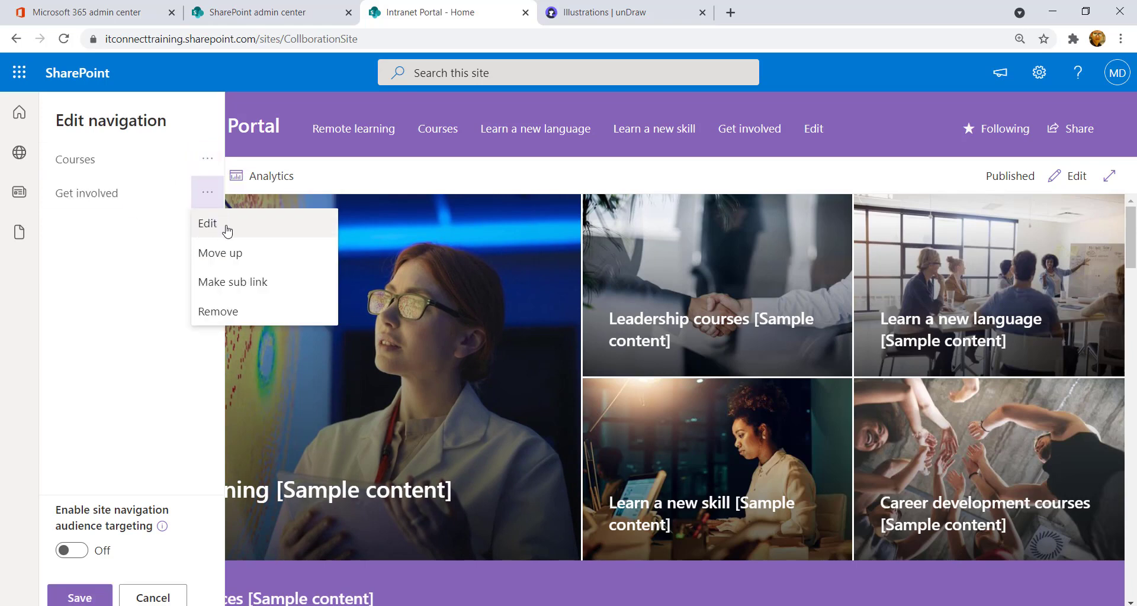
Change the Courses navigation item from a label to a link pointing to the copied Courses.aspx address
{"action": "left_click", "coordinate": [208, 159]}
{"action": "left_click", "coordinate": [219, 187]}
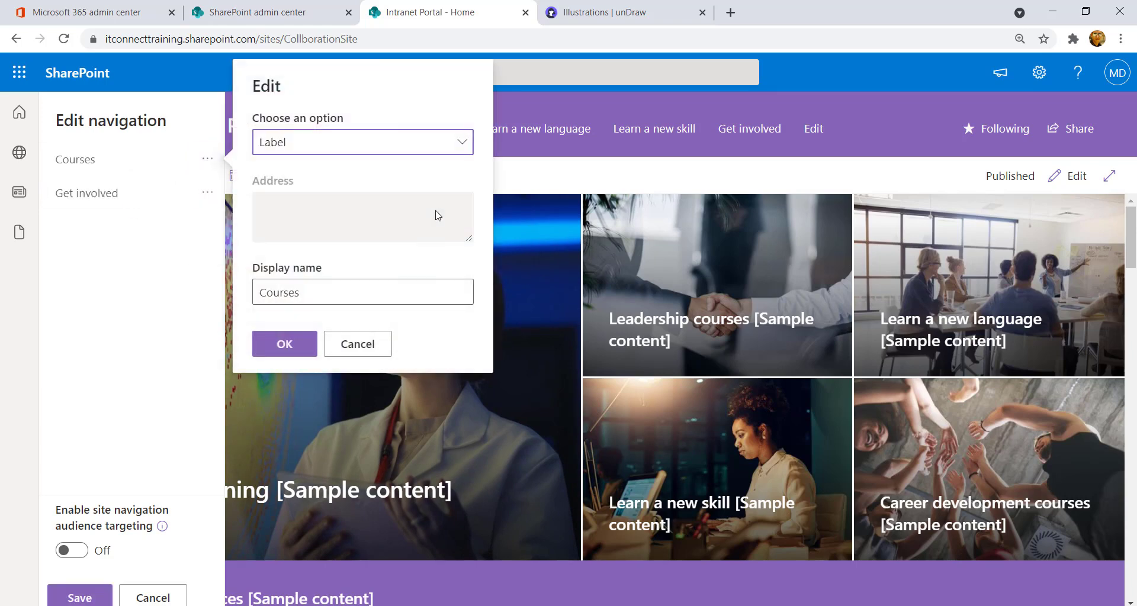
{"action": "left_click", "coordinate": [432, 145]}
{"action": "left_click", "coordinate": [299, 170]}
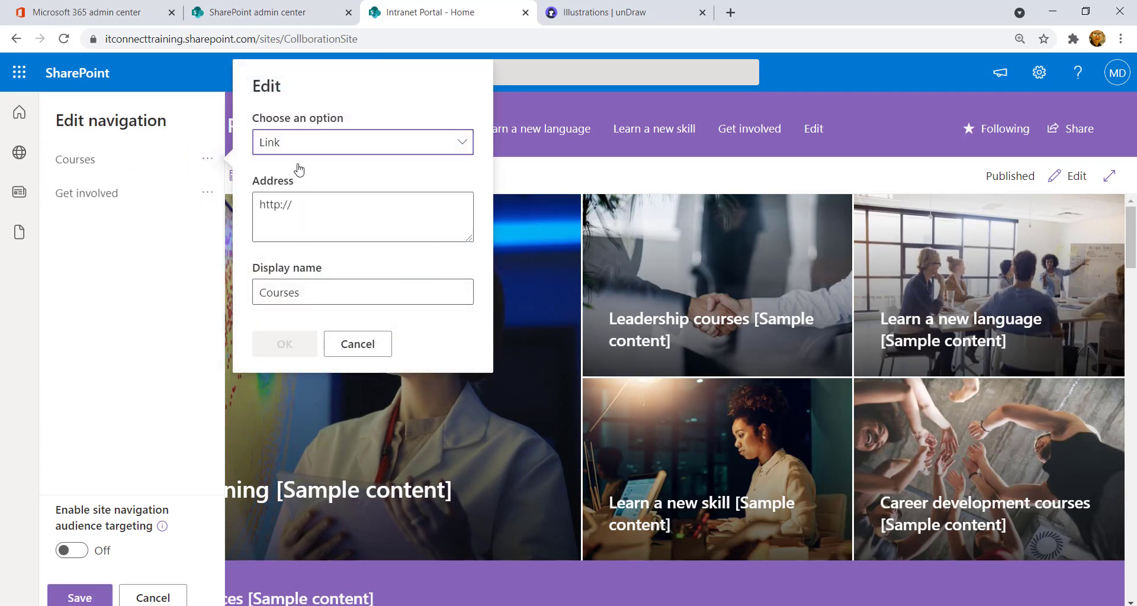
{"action": "left_click", "coordinate": [312, 211]}
{"action": "key", "text": "alt+Tab"}
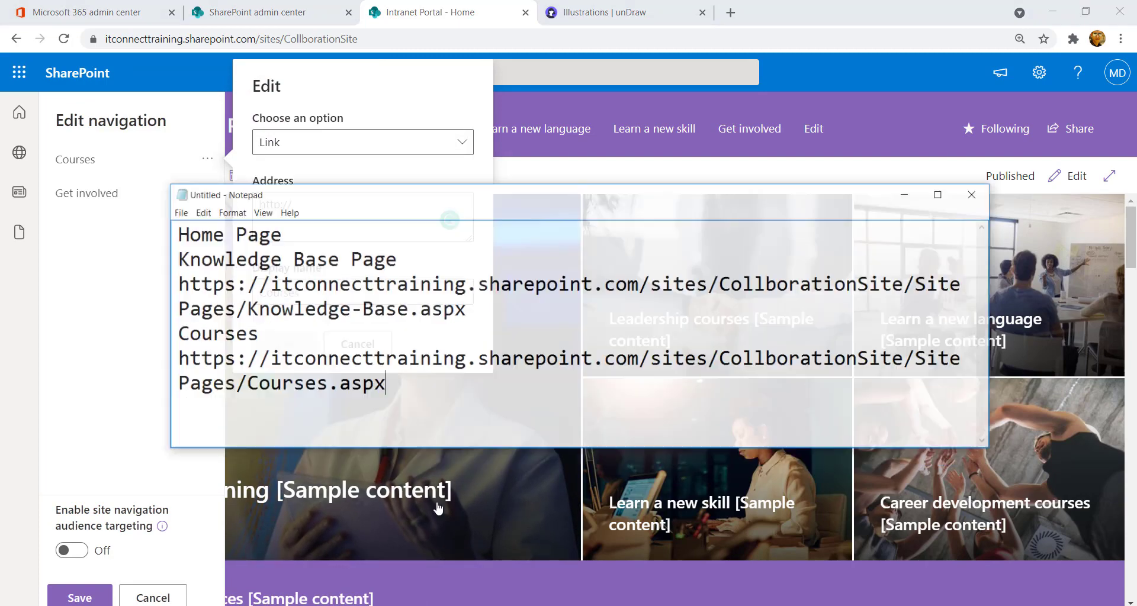
{"action": "key", "text": "alt+Tab"}
{"action": "key", "text": "ctrl+v"}
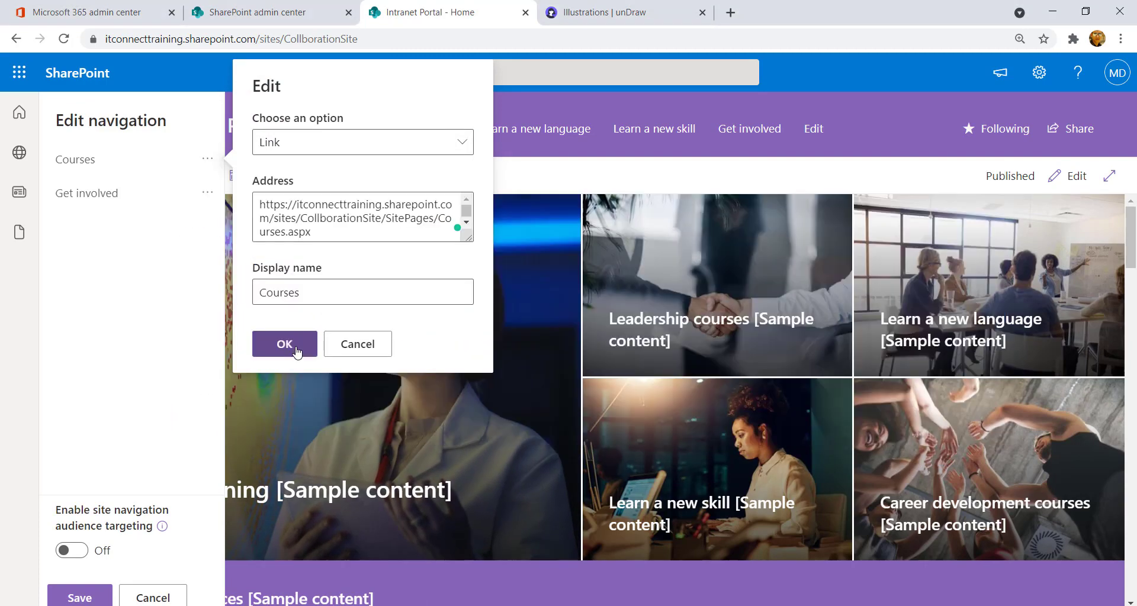
{"action": "left_click", "coordinate": [286, 343]}
Change the Get involved navigation item from a label to a link pointing to the Knowledge-Base.aspx address copied from Notepad
{"action": "left_click", "coordinate": [208, 193]}
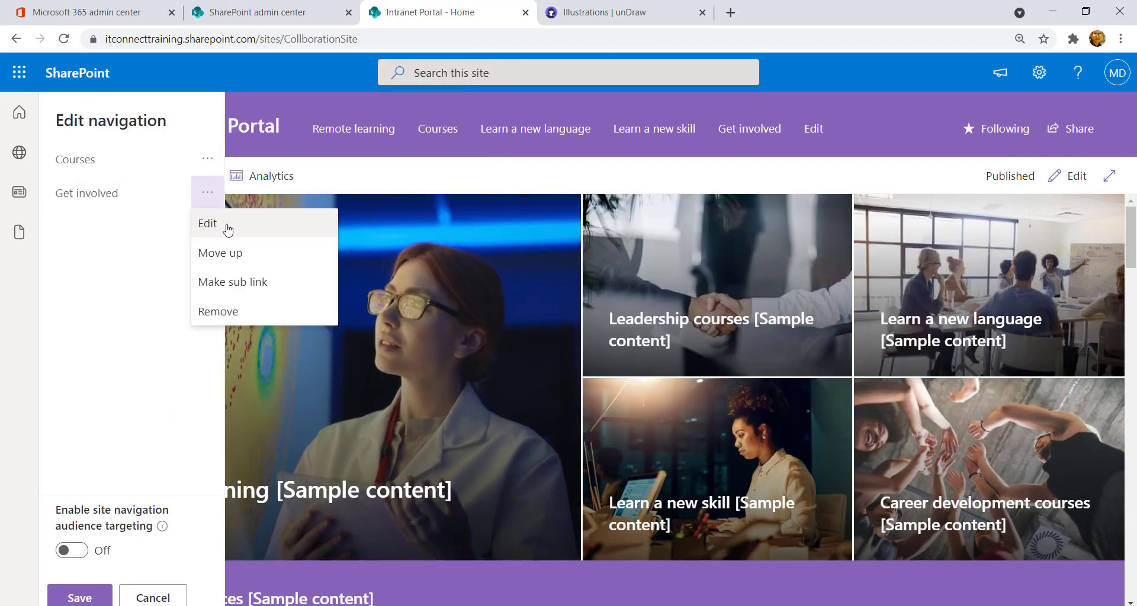
{"action": "left_click", "coordinate": [227, 232]}
{"action": "left_click", "coordinate": [292, 142]}
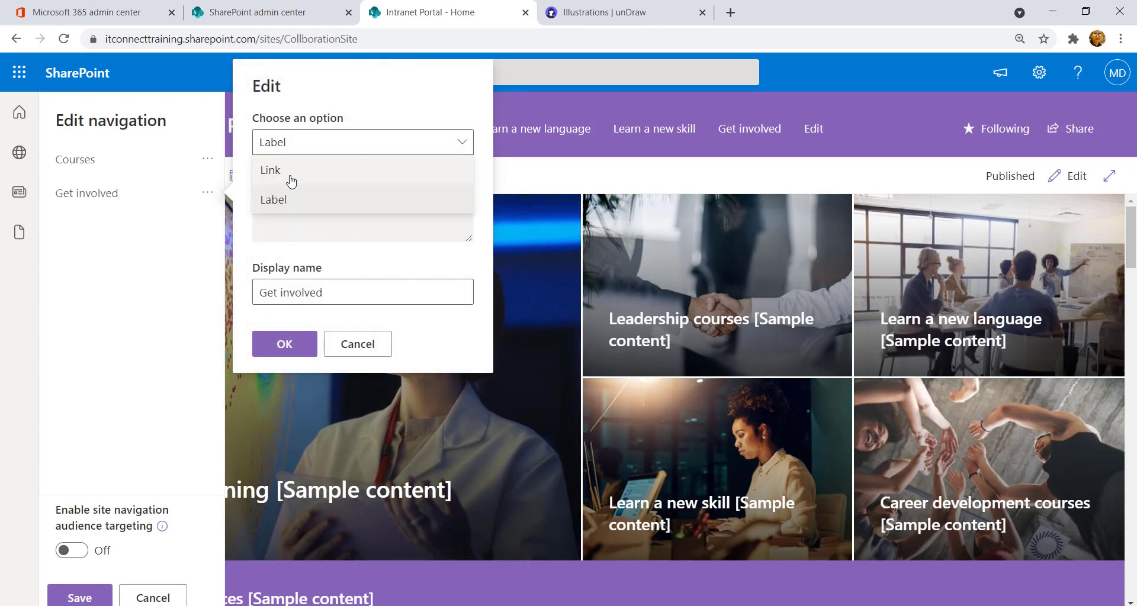
{"action": "left_click", "coordinate": [292, 172]}
{"action": "key", "text": "alt+Tab"}
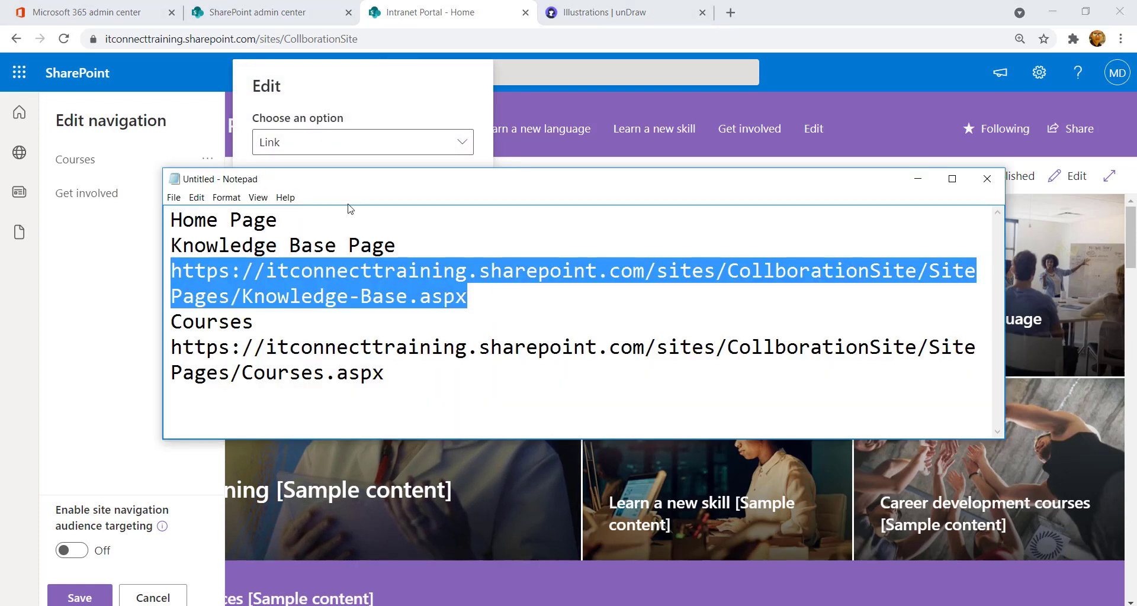
{"action": "key", "text": "alt+Tab"}
{"action": "key", "text": "ctrl+v"}
Set the Get involved item's display name to Knowledge Base and save the site navigation
{"action": "triple_click", "coordinate": [357, 296]}
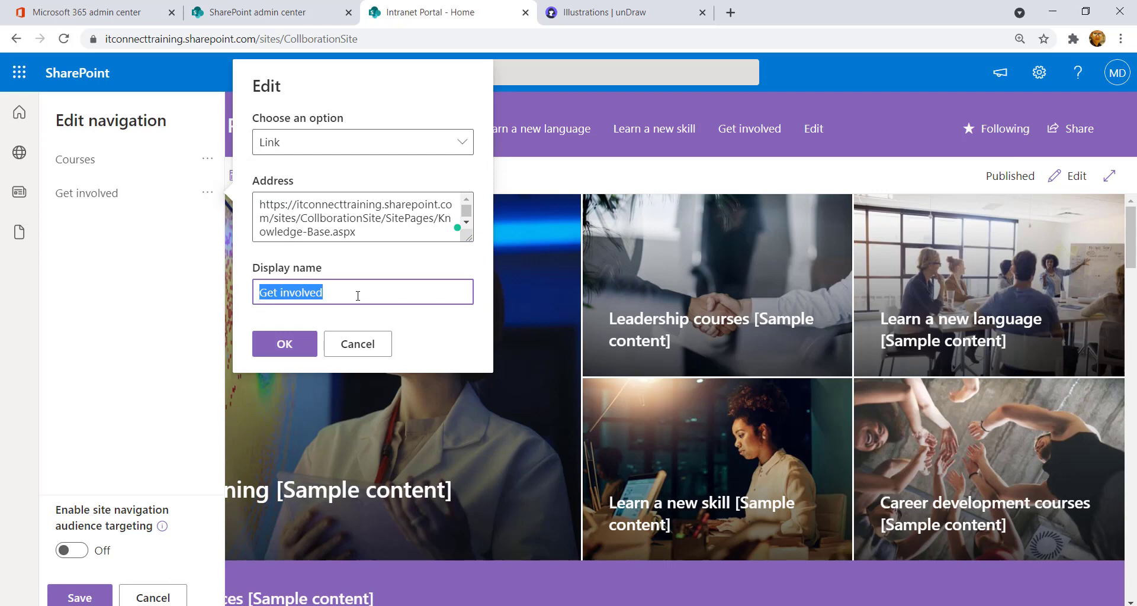
{"action": "key", "text": "alt+Tab"}
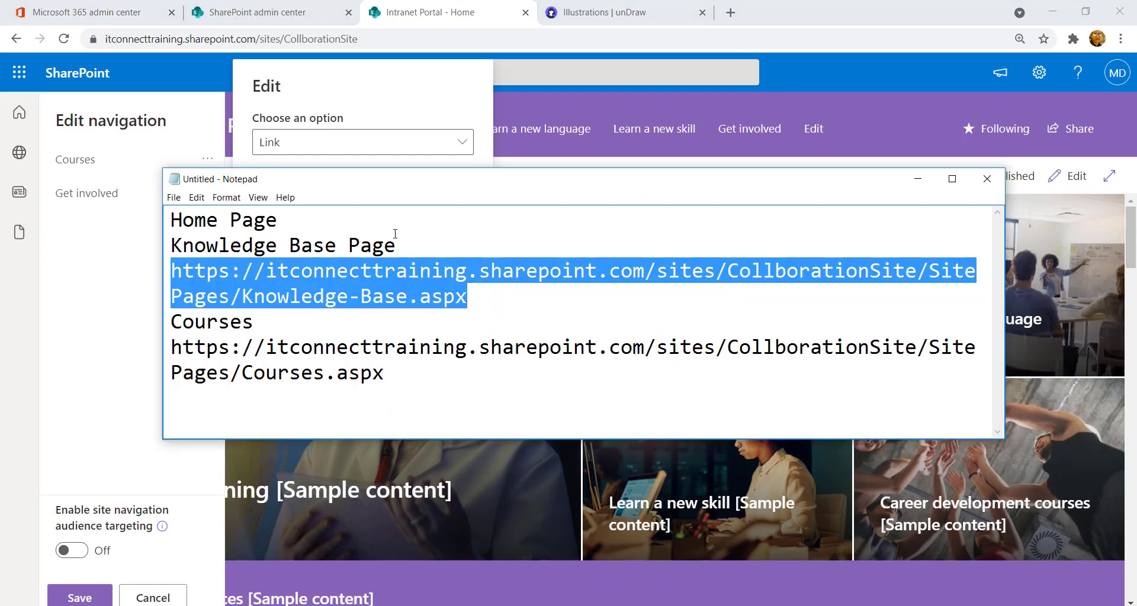
{"action": "key", "text": "alt+Tab"}
{"action": "type", "text": "Knowledge Base"}
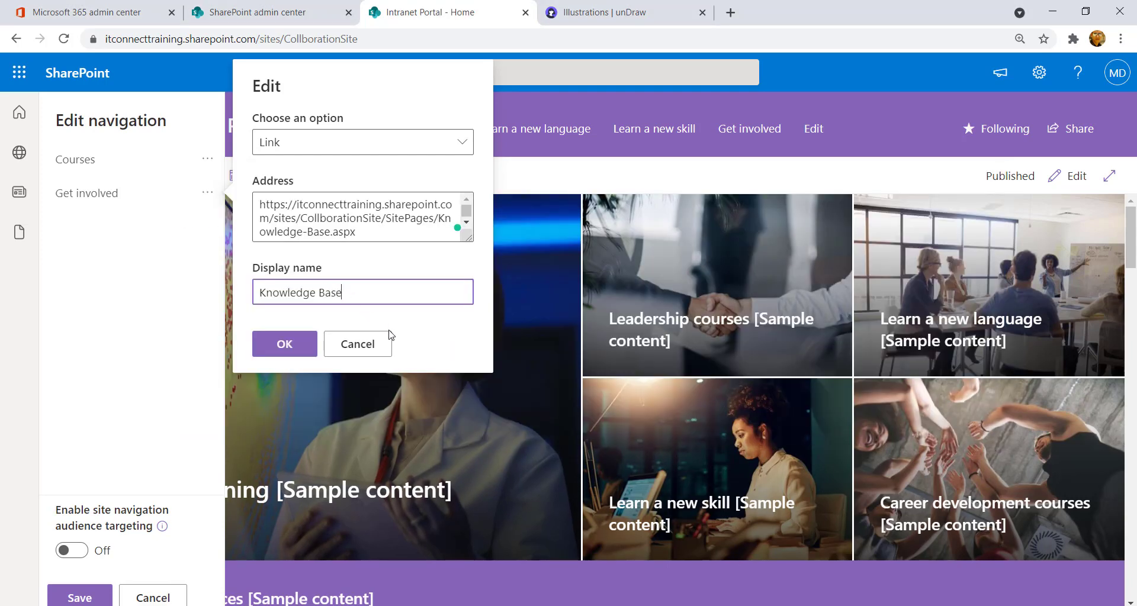
{"action": "left_click", "coordinate": [299, 349]}
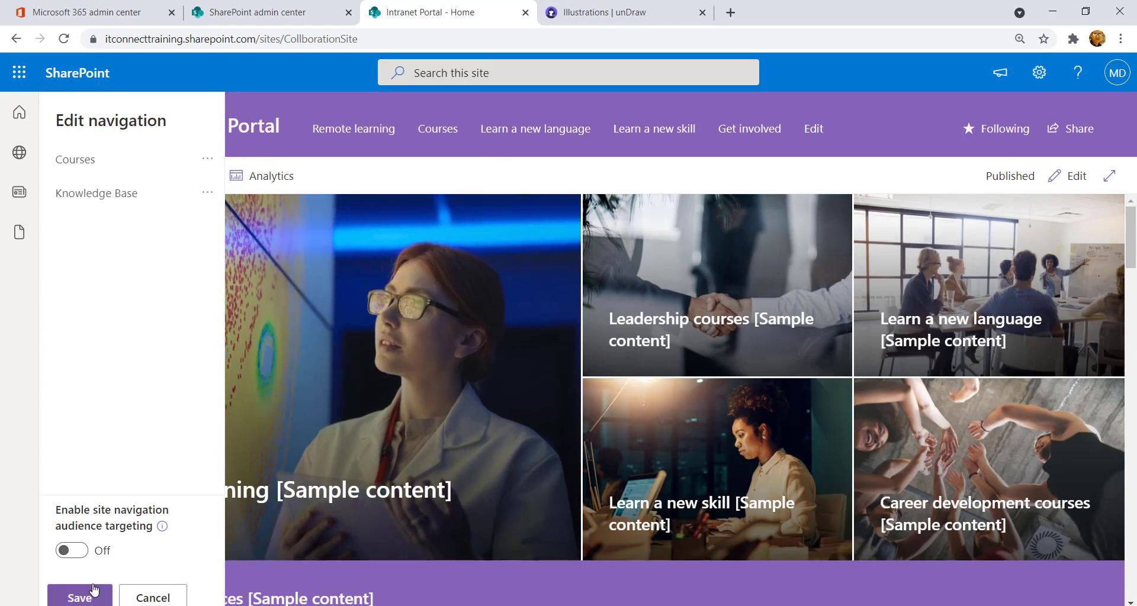
{"action": "left_click", "coordinate": [80, 597]}
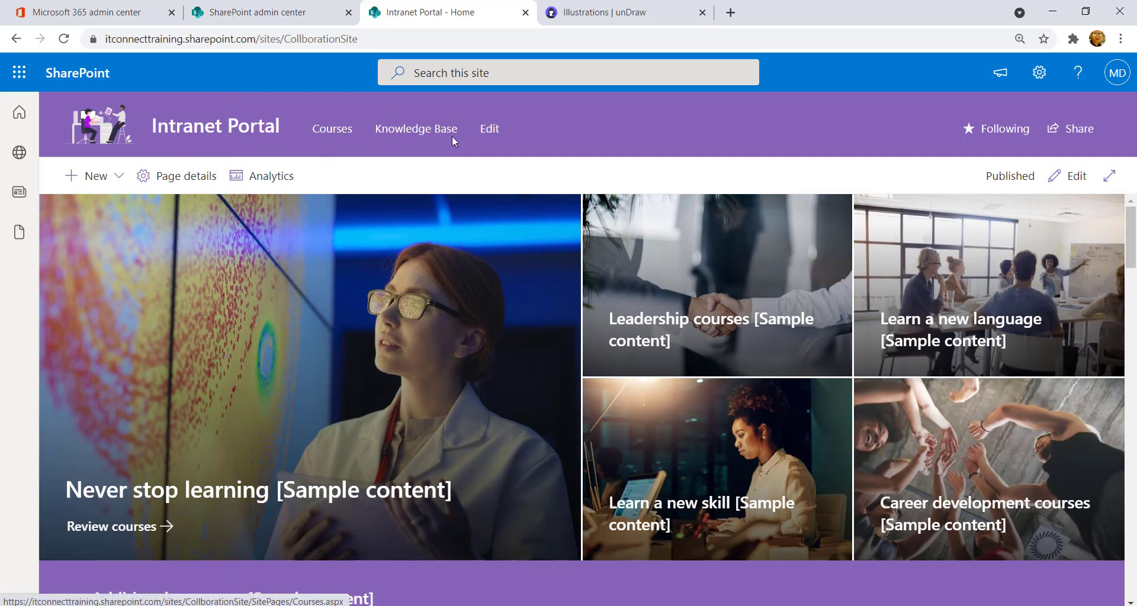
Check the Knowledge Base and Courses navigation links by opening each page, and return to the site's home page
{"action": "left_click", "coordinate": [405, 132]}
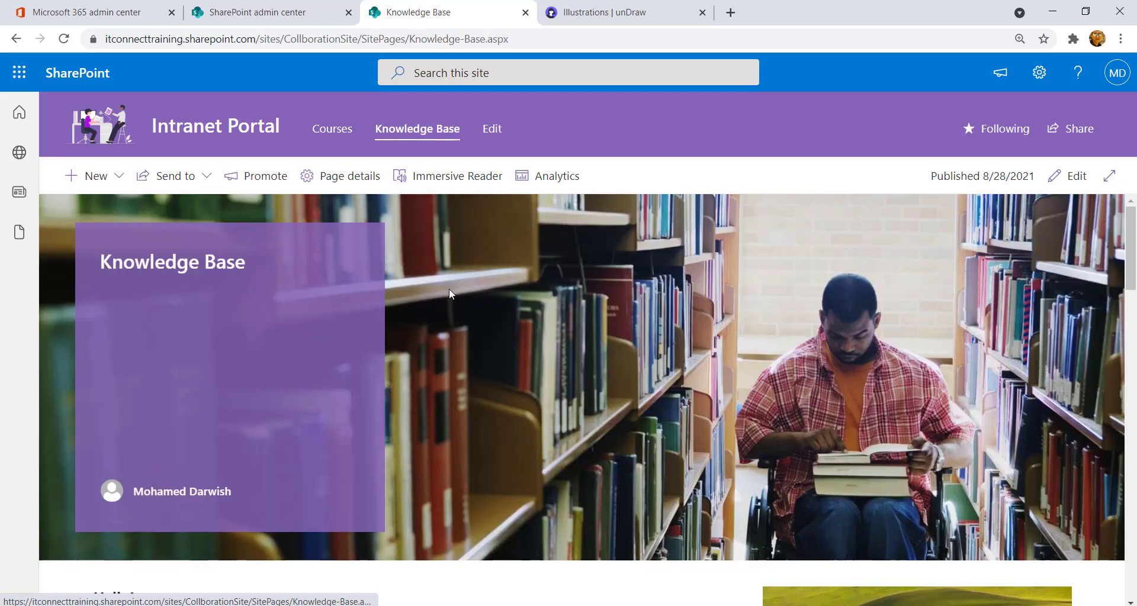
{"action": "left_click", "coordinate": [342, 126]}
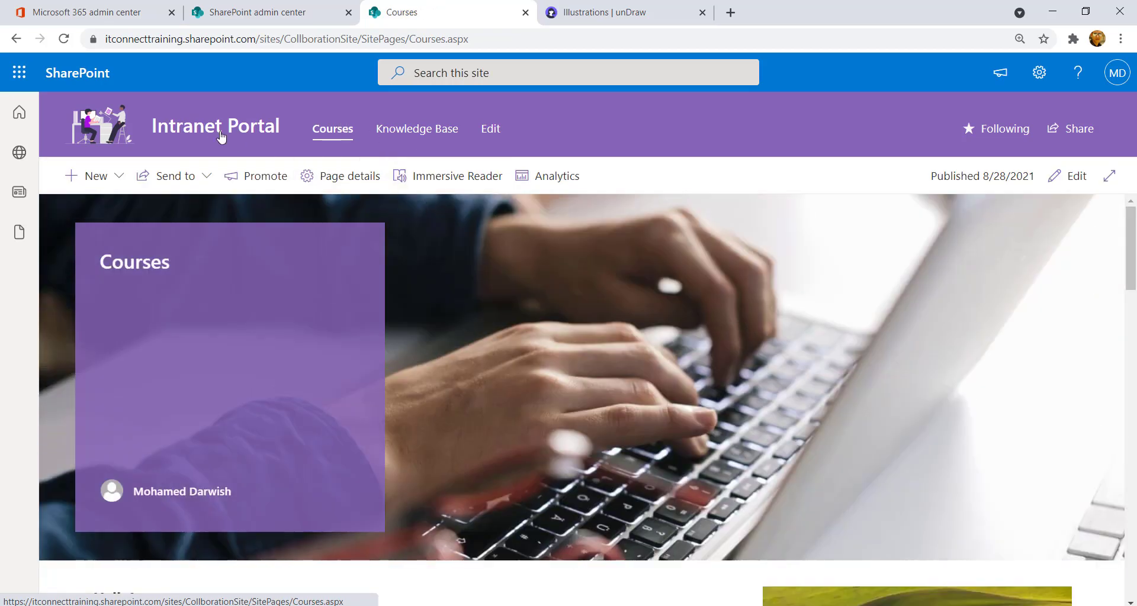
{"action": "left_click", "coordinate": [214, 134]}
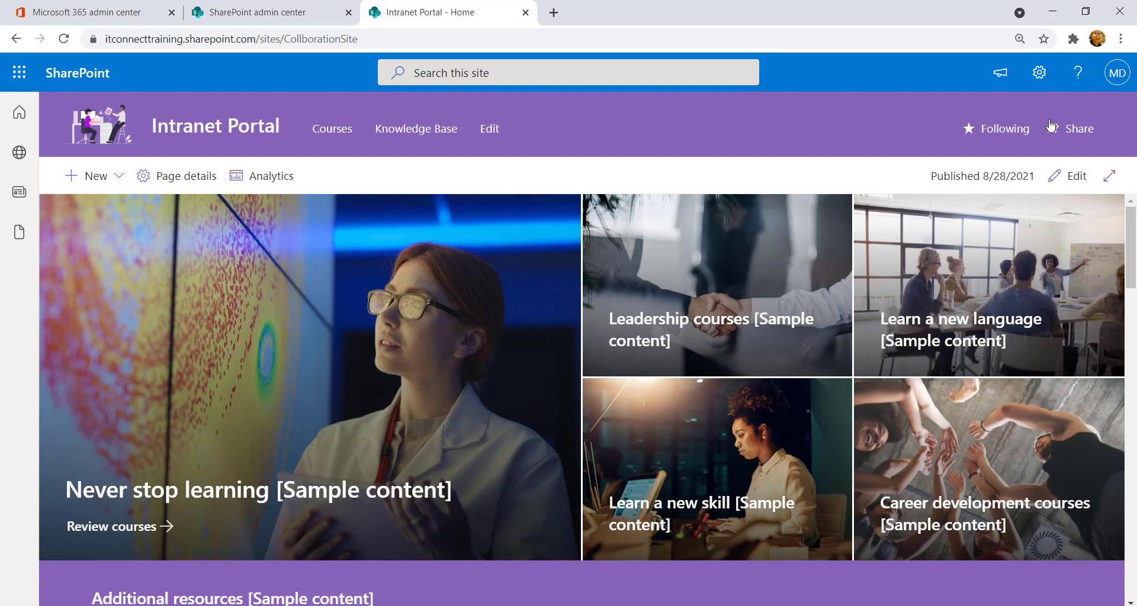
Open the home page for editing, look through its existing sections and bring up the options for adding a section above the hero
{"action": "left_click", "coordinate": [1079, 177]}
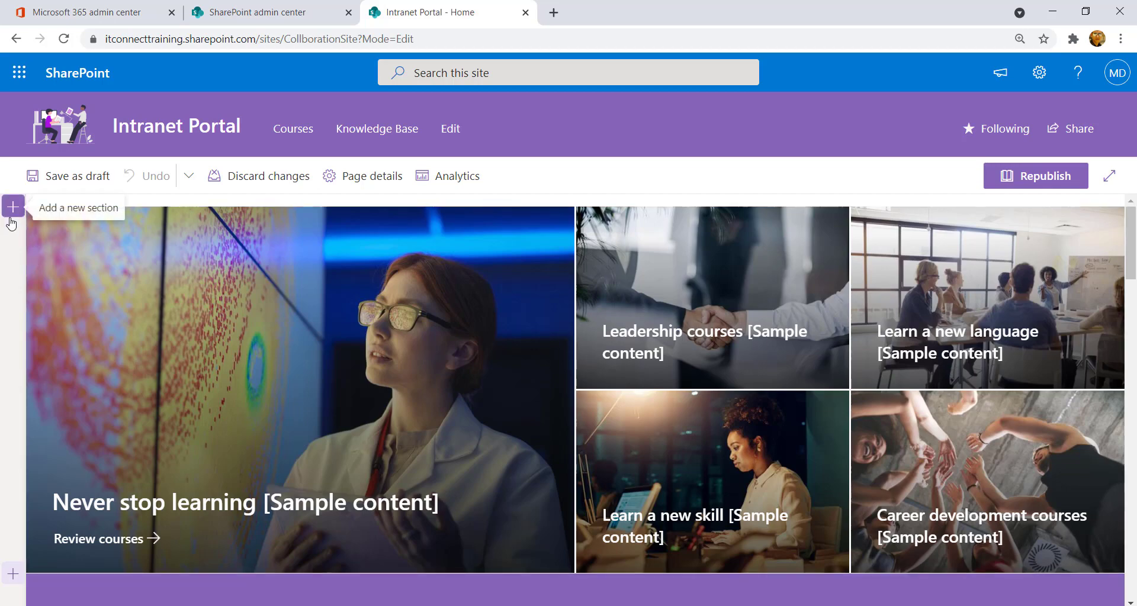
{"action": "scroll", "coordinate": [12, 217], "scroll_direction": "down", "scroll_amount": 5}
{"action": "scroll", "coordinate": [17, 286], "scroll_direction": "down", "scroll_amount": 15}
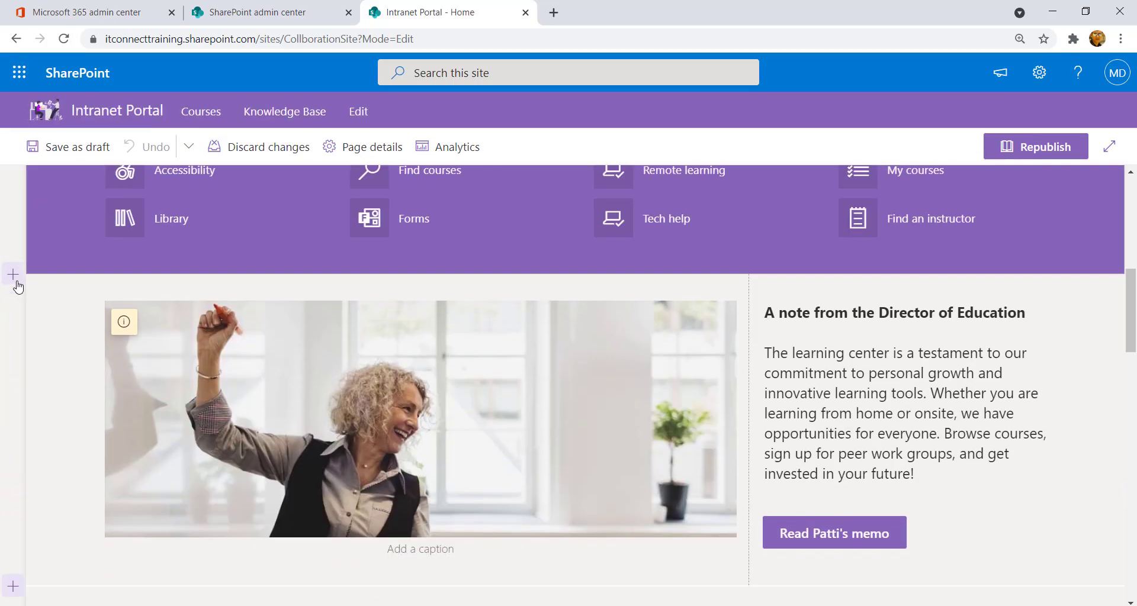
{"action": "scroll", "coordinate": [17, 296], "scroll_direction": "down", "scroll_amount": 7}
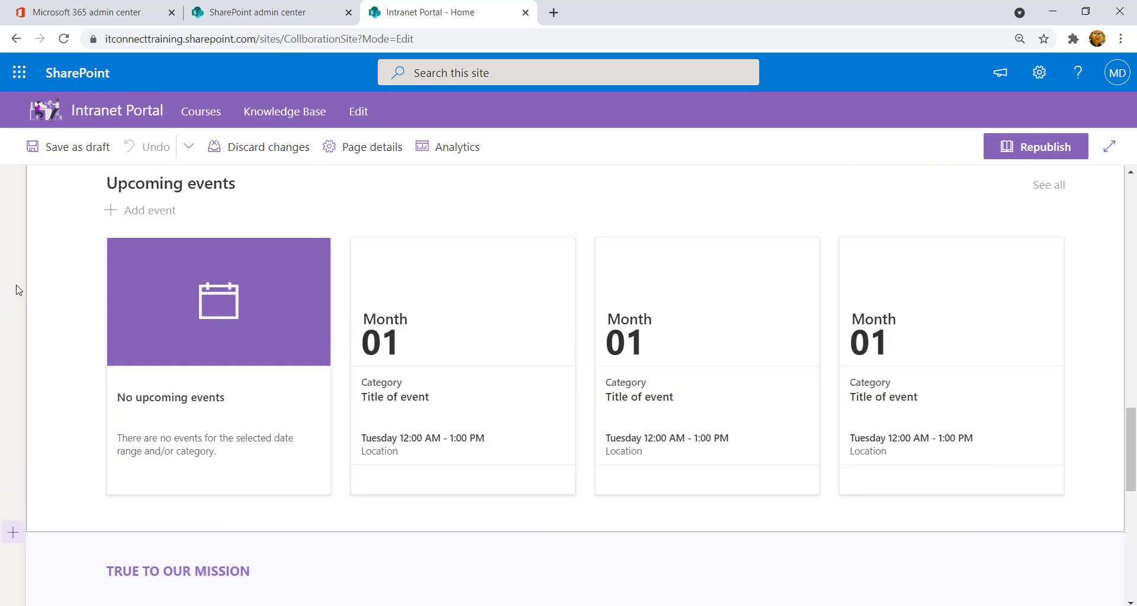
{"action": "scroll", "coordinate": [12, 361], "scroll_direction": "down", "scroll_amount": 4}
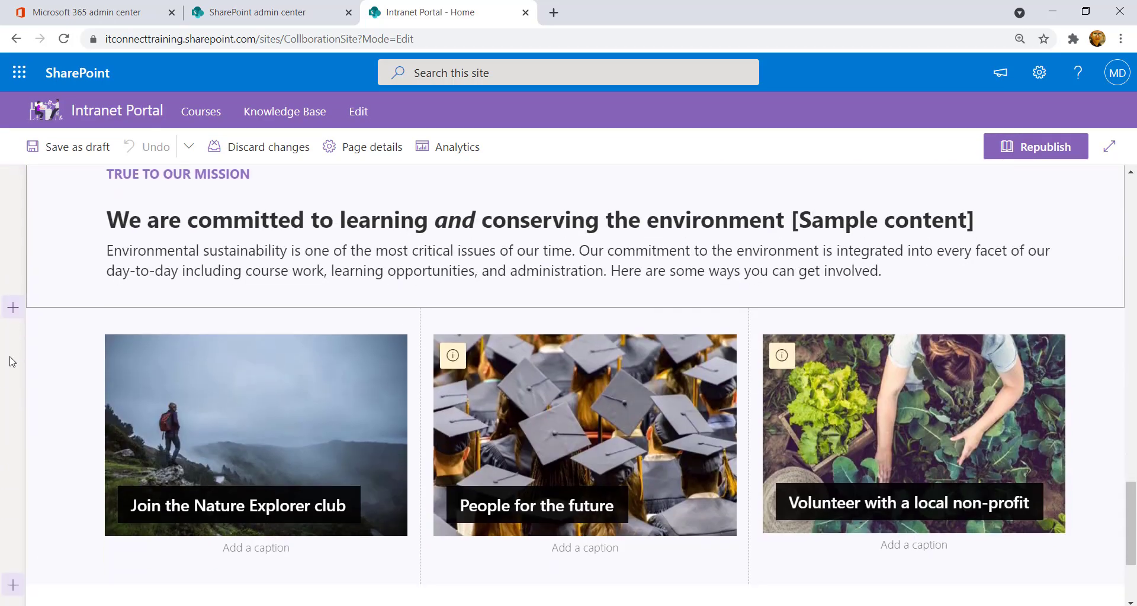
{"action": "scroll", "coordinate": [18, 332], "scroll_direction": "up", "scroll_amount": 20}
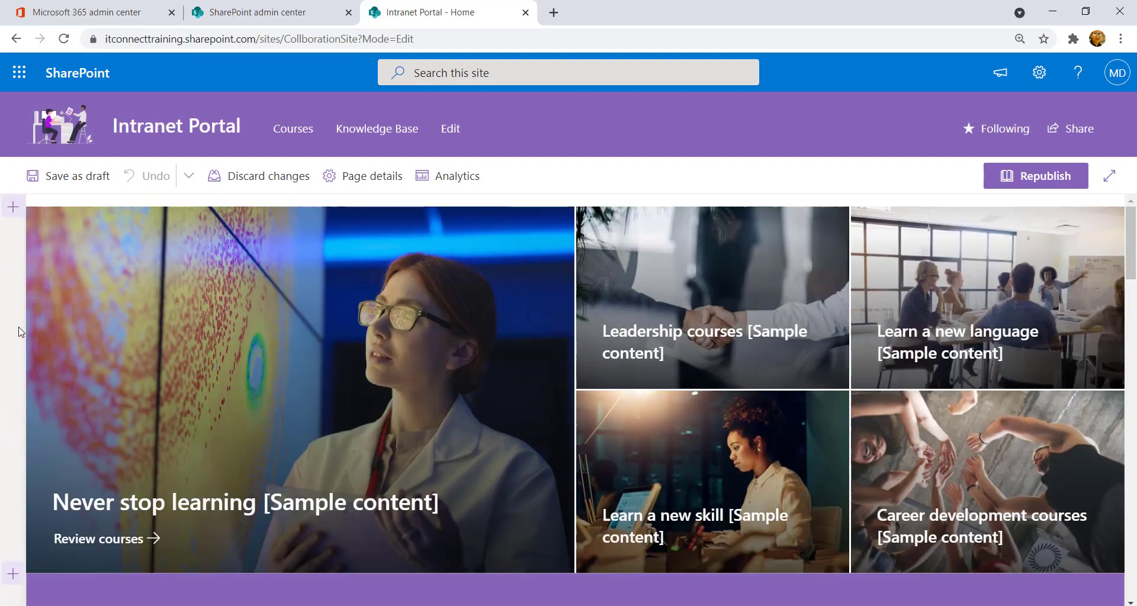
{"action": "left_click", "coordinate": [15, 205]}
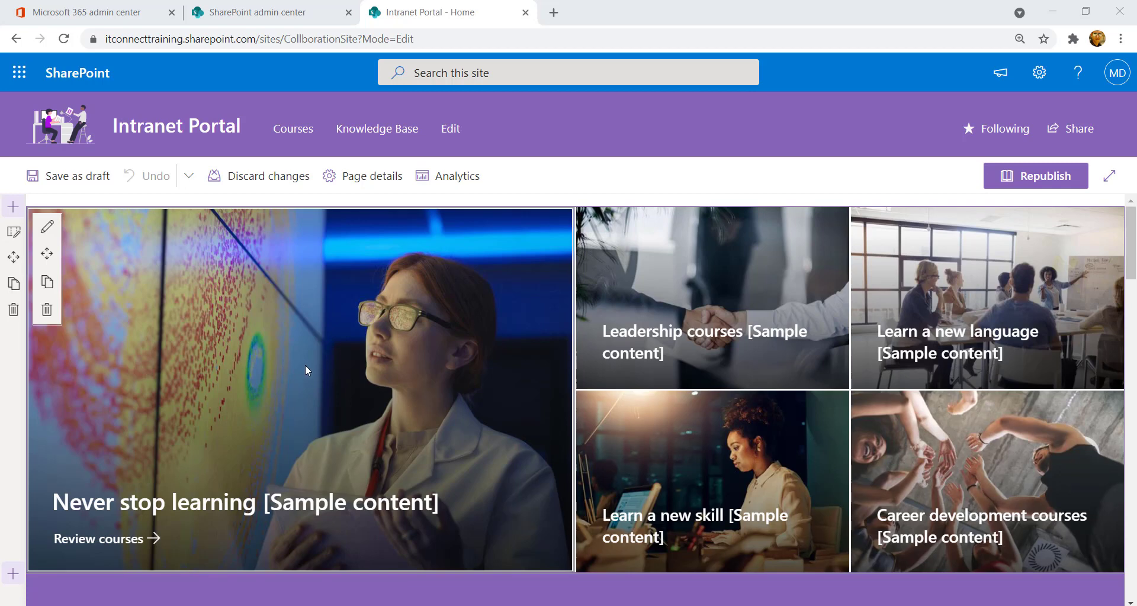
Add a Weather web part above Additional resources on the home page
{"action": "scroll", "coordinate": [386, 363], "scroll_direction": "down", "scroll_amount": 2}
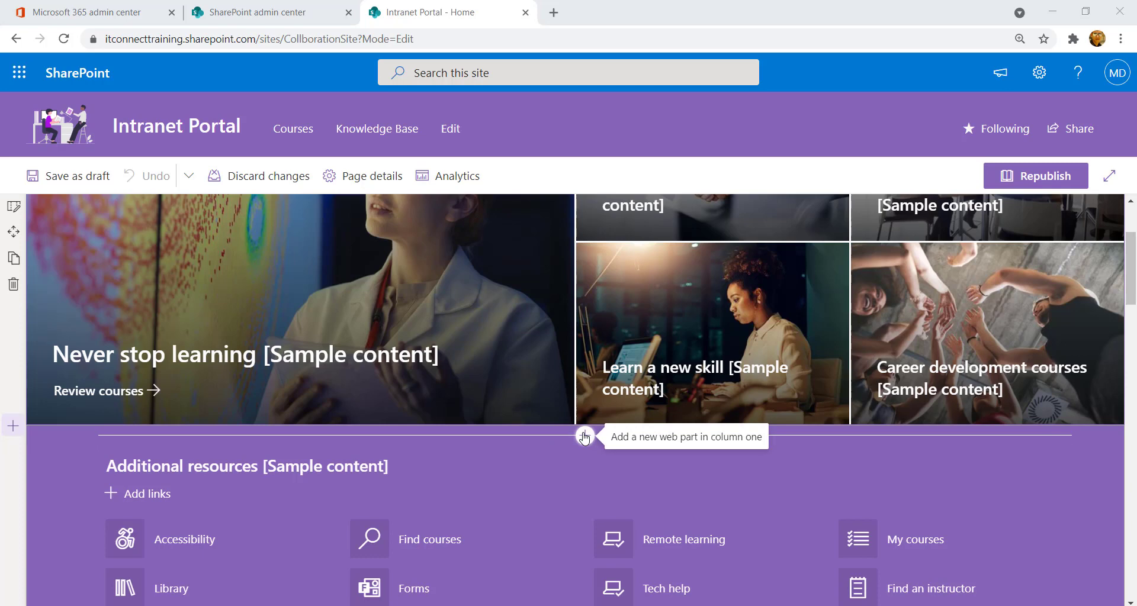
{"action": "left_click", "coordinate": [584, 436]}
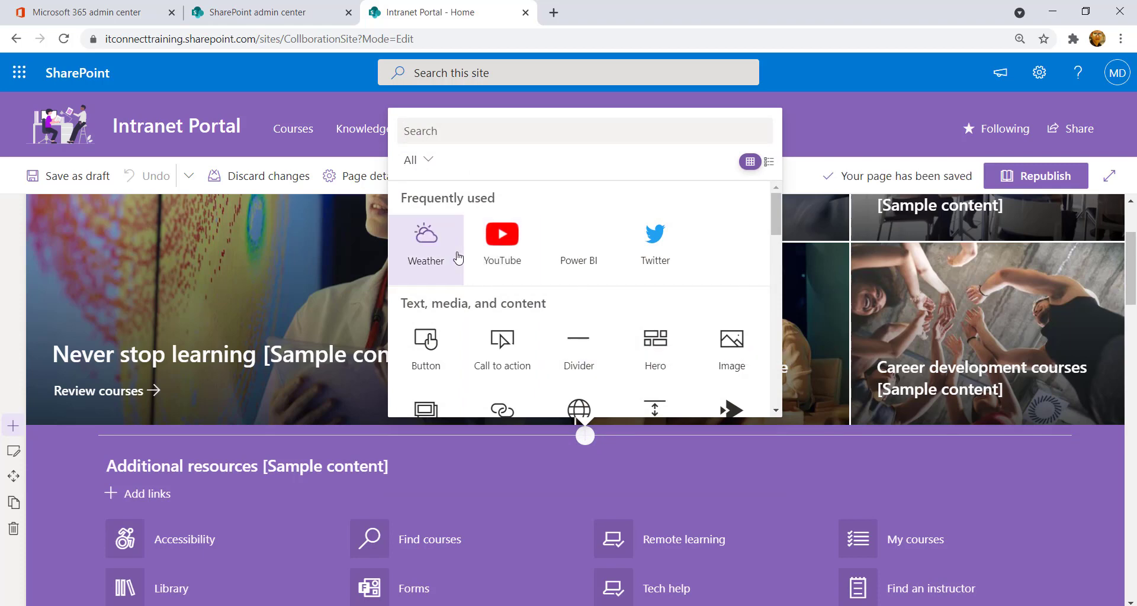
{"action": "left_click", "coordinate": [445, 261]}
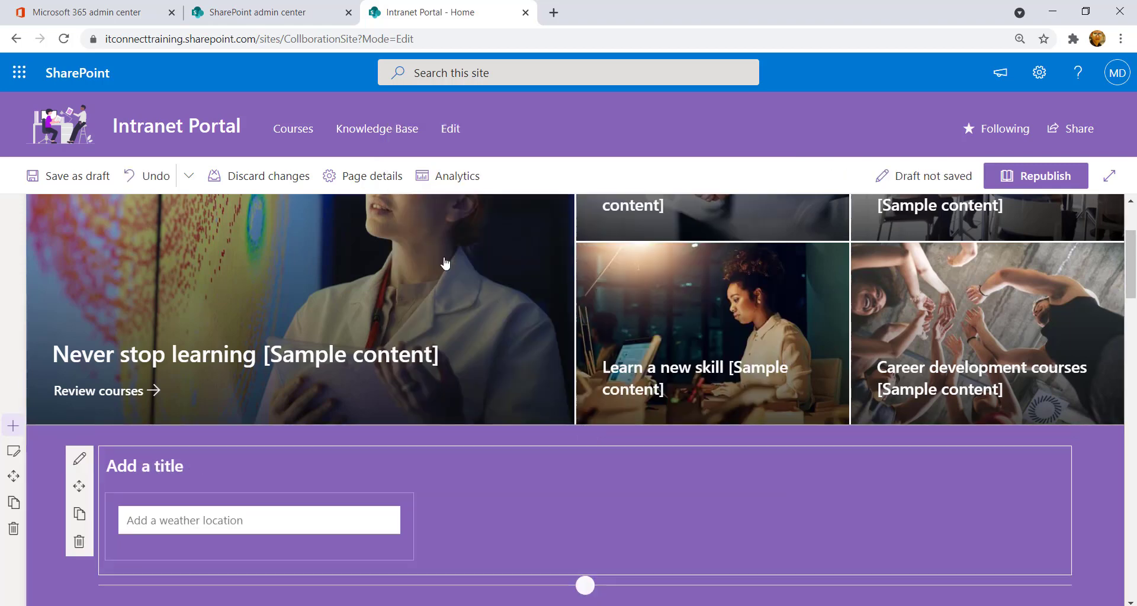
Add London, Dubai and Toronto as weather locations and title the web part Weather
{"action": "left_click", "coordinate": [217, 519]}
{"action": "type", "text": "london"}
{"action": "key", "text": "Return"}
{"action": "left_click", "coordinate": [605, 526]}
{"action": "type", "text": "duba"}
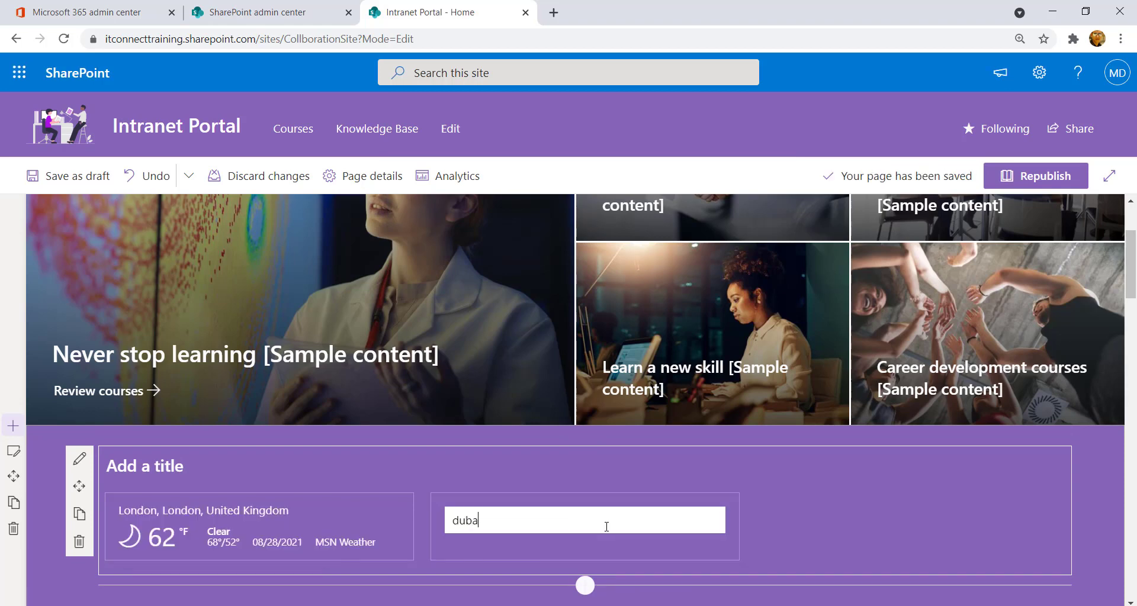
{"action": "type", "text": "i"}
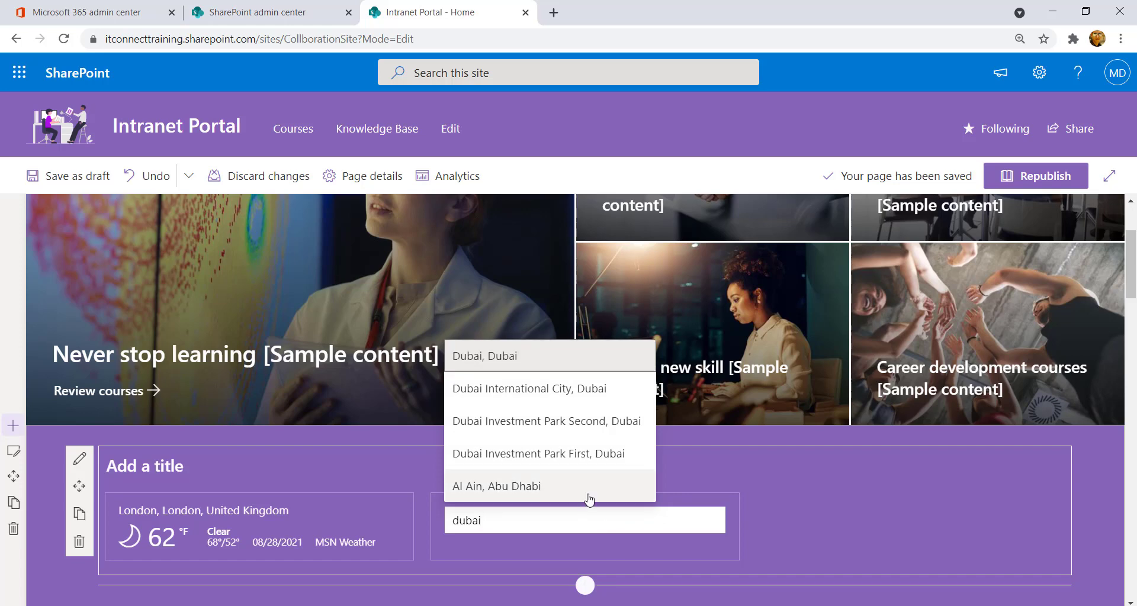
{"action": "key", "text": "Return"}
{"action": "left_click", "coordinate": [830, 520]}
{"action": "type", "text": "torno"}
{"action": "key", "text": "Return"}
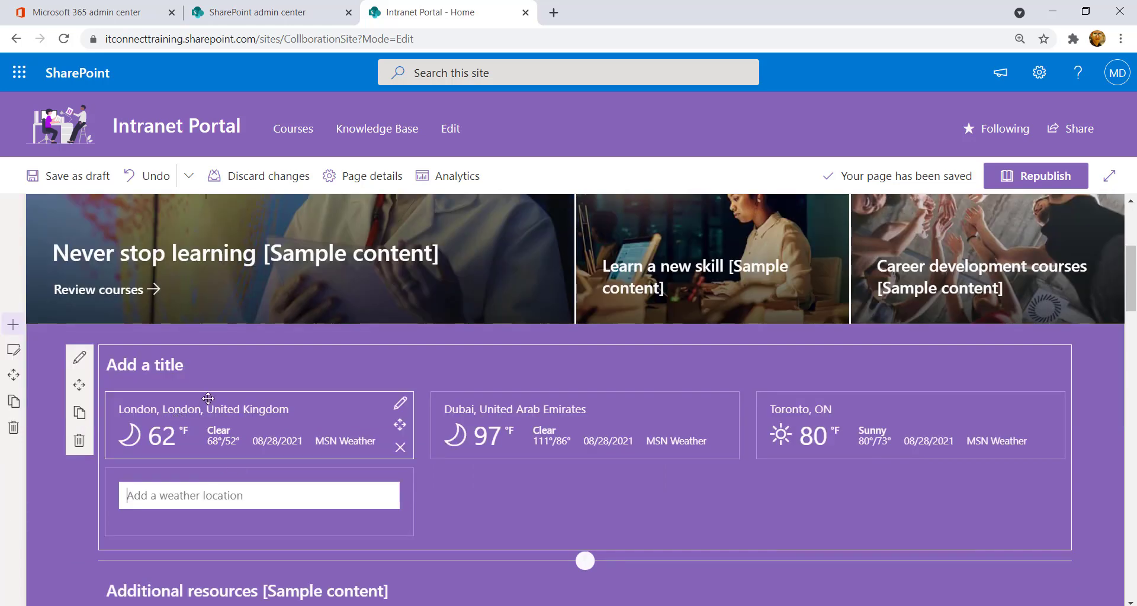
{"action": "left_click", "coordinate": [172, 365]}
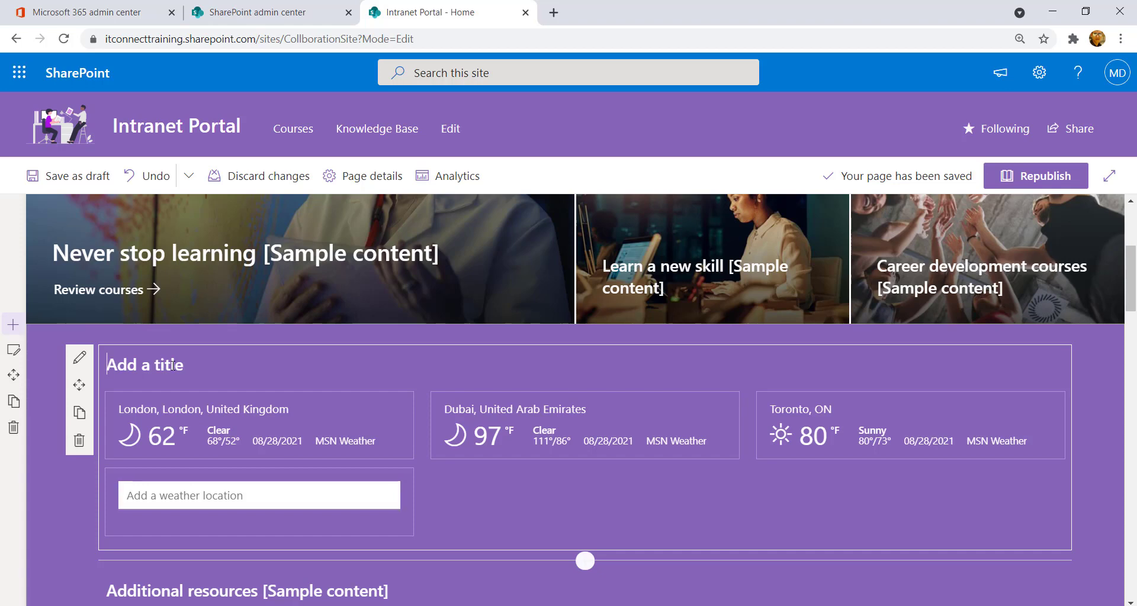
{"action": "type", "text": "Weather"}
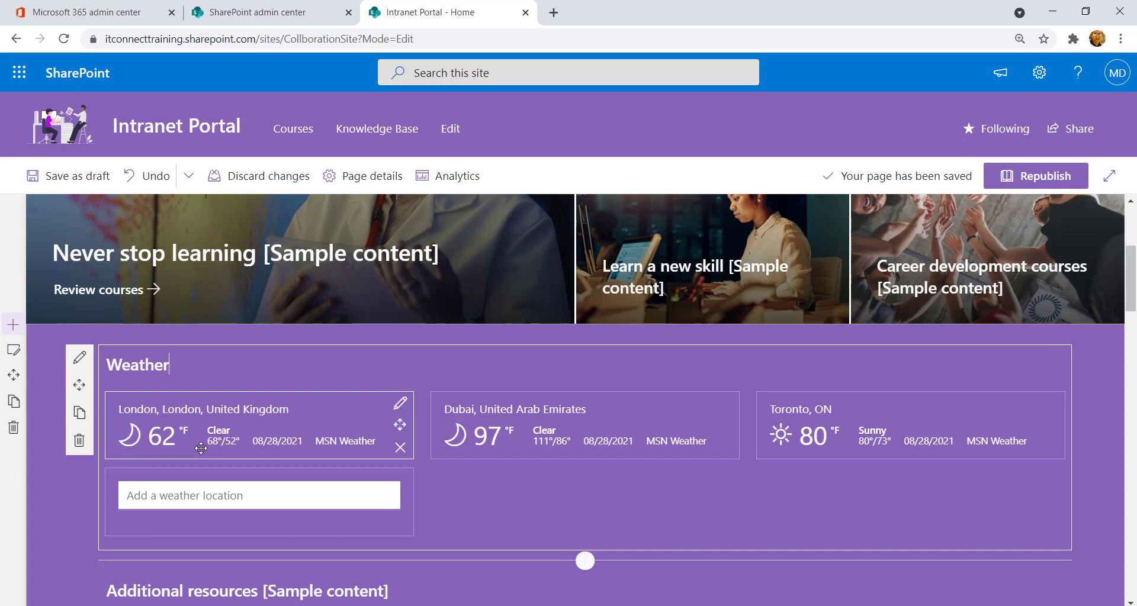
Display the Weather web part's temperatures in Celsius and republish the home page
{"action": "left_click", "coordinate": [79, 357]}
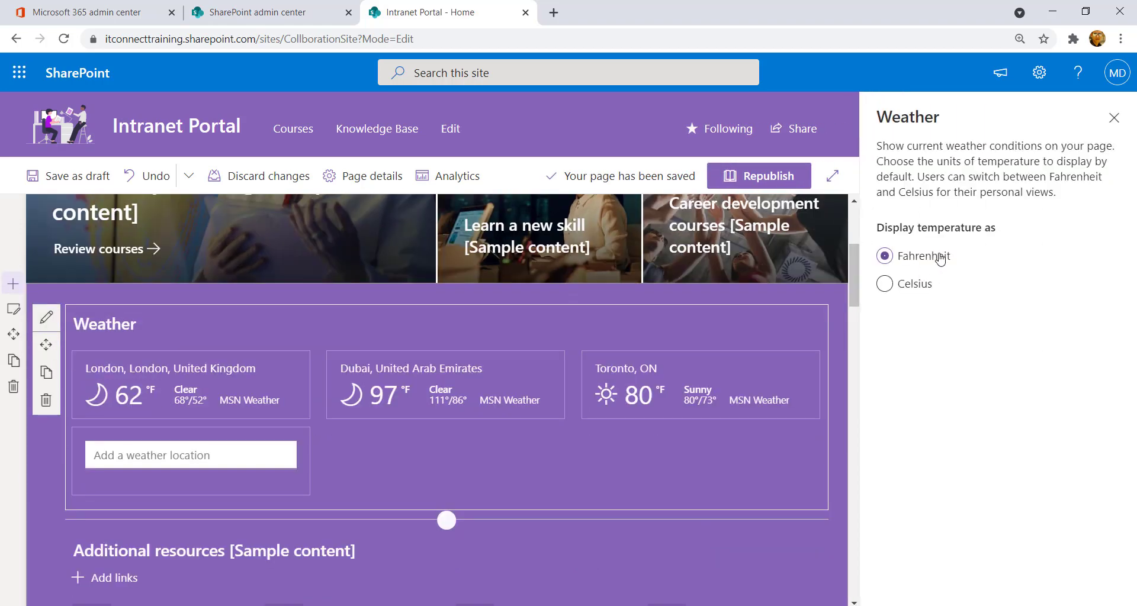
{"action": "left_click", "coordinate": [885, 286]}
{"action": "left_click", "coordinate": [1107, 124]}
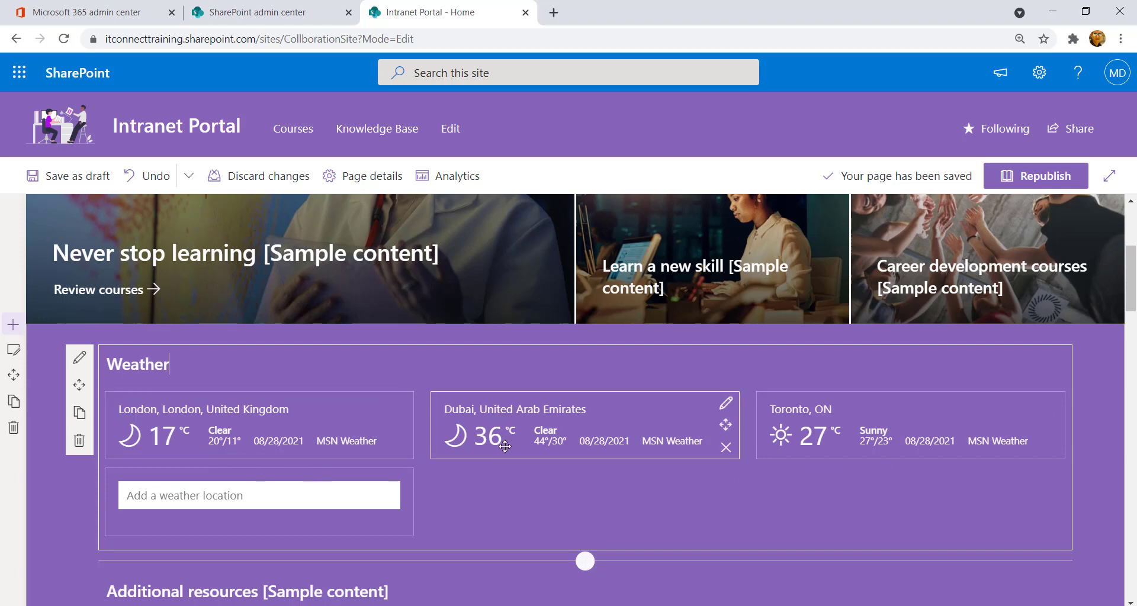
{"action": "left_click", "coordinate": [1037, 183]}
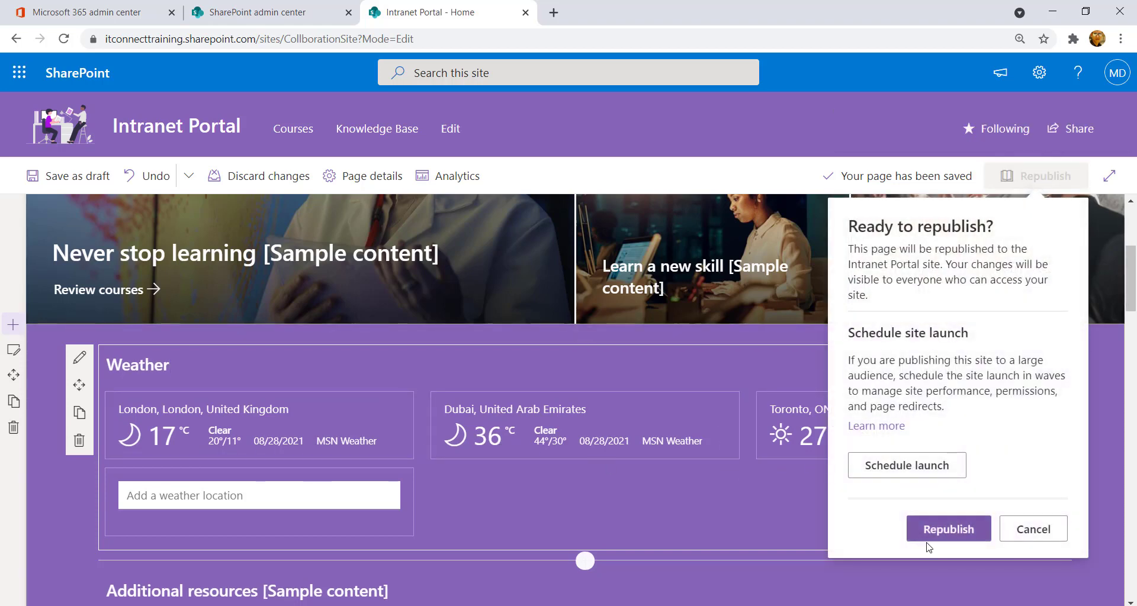
{"action": "left_click", "coordinate": [946, 533]}
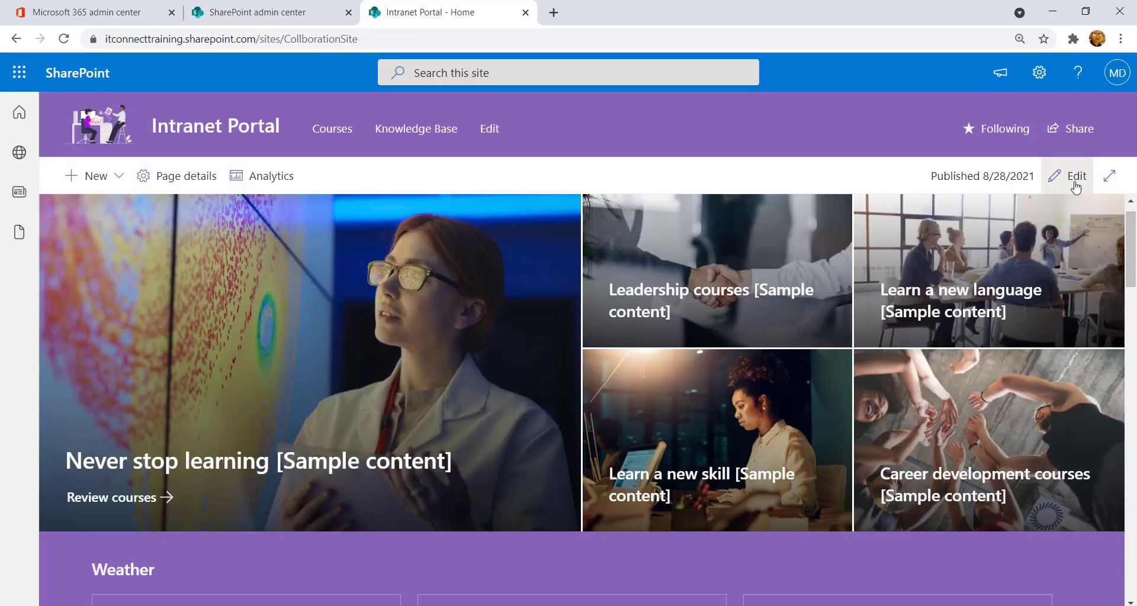
Edit the home page again and add a World clock web part between Weather and Additional resources
{"action": "left_click", "coordinate": [1074, 181]}
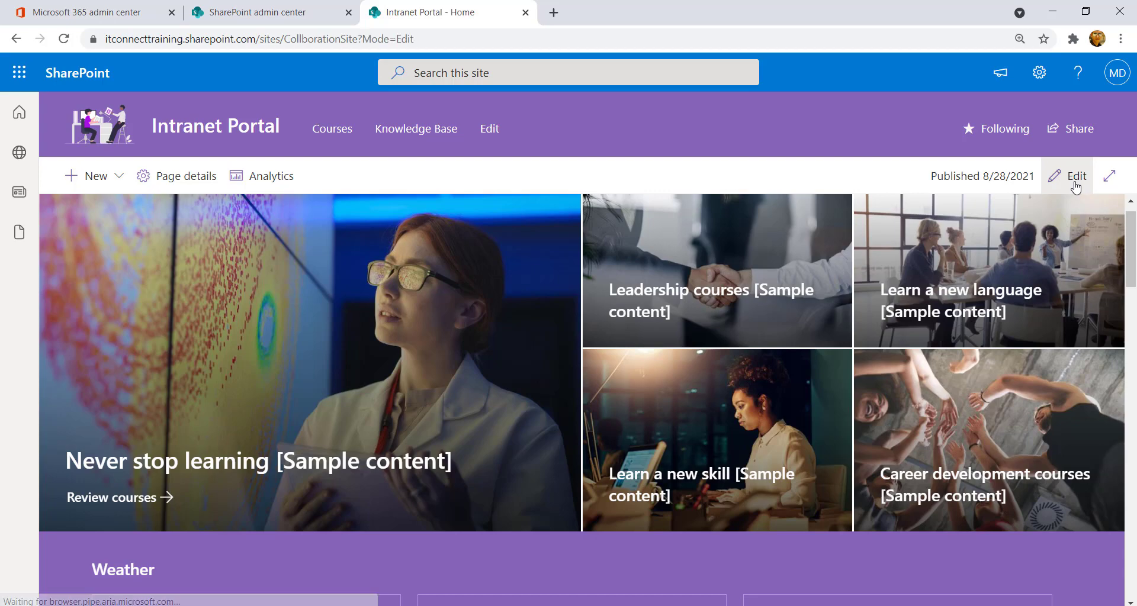
{"action": "scroll", "coordinate": [752, 372], "scroll_direction": "down", "scroll_amount": 3}
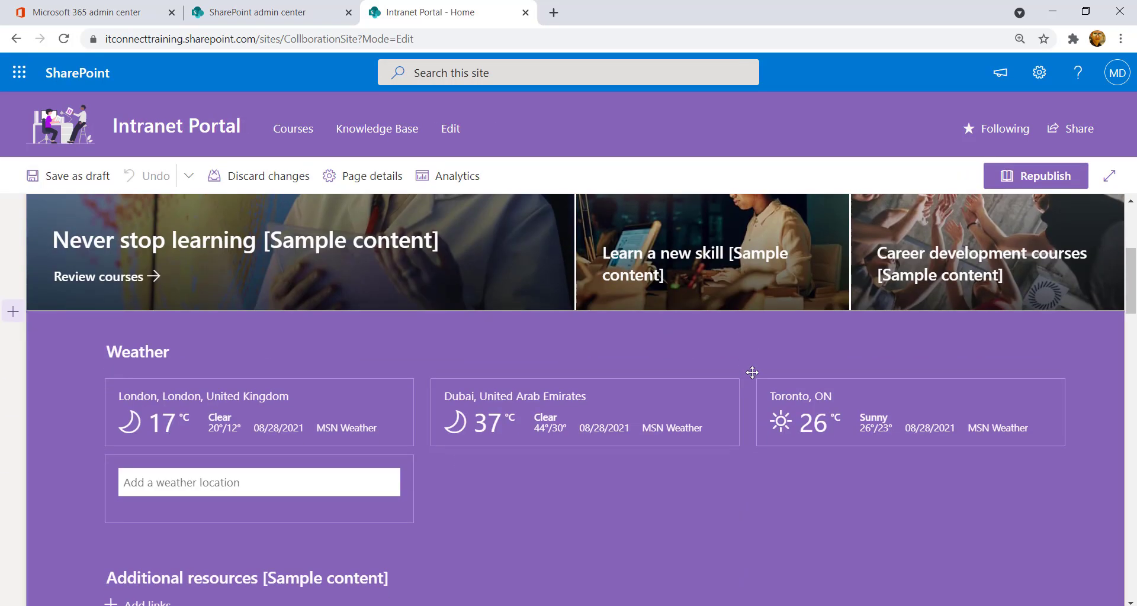
{"action": "scroll", "coordinate": [663, 414], "scroll_direction": "down", "scroll_amount": 1}
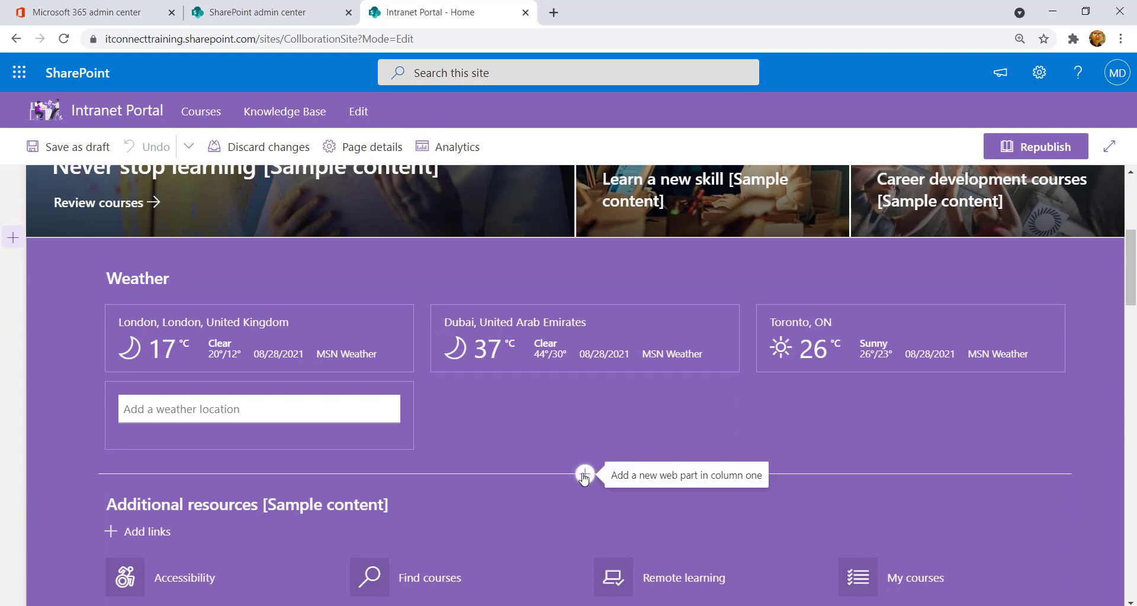
{"action": "left_click", "coordinate": [584, 475]}
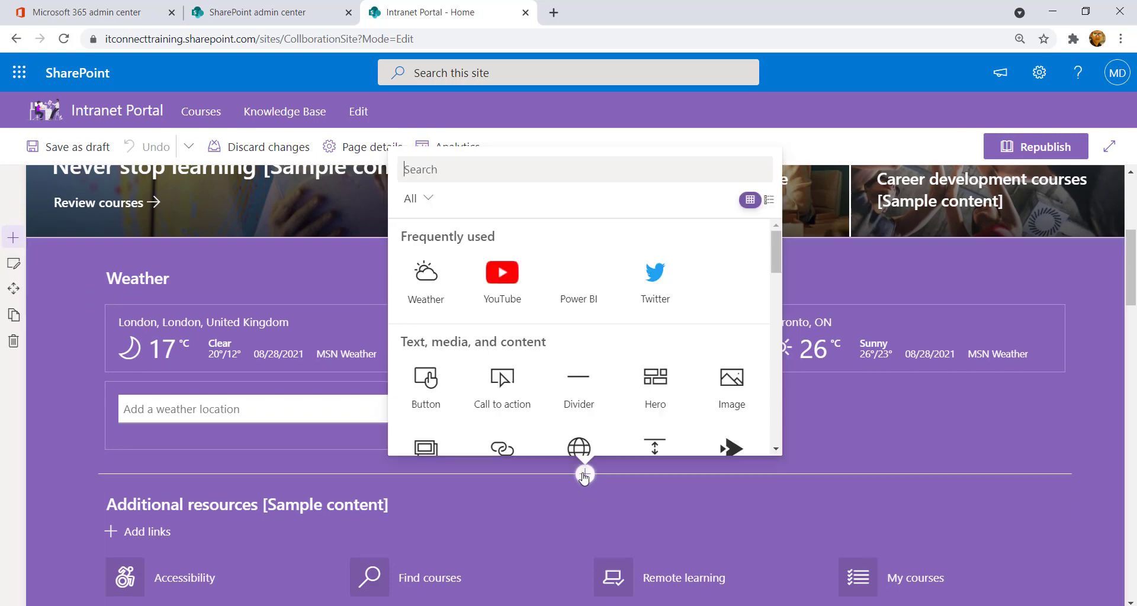
{"action": "type", "text": "clo"}
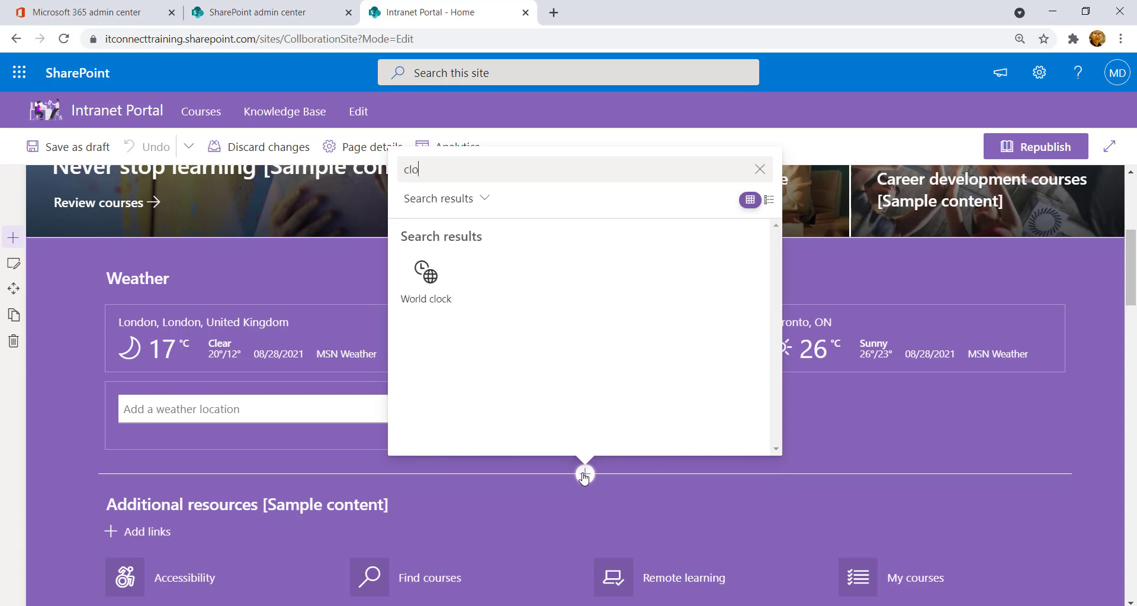
{"action": "left_click", "coordinate": [426, 284]}
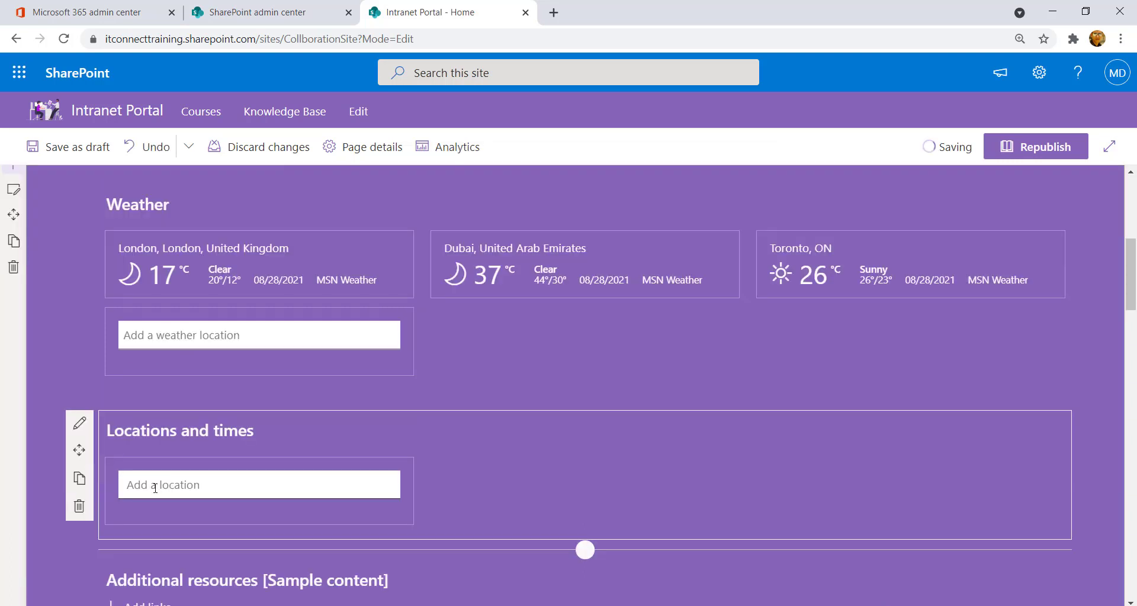
Add London, Dubai and Toronto as locations in the World clock web part
{"action": "left_click", "coordinate": [160, 486]}
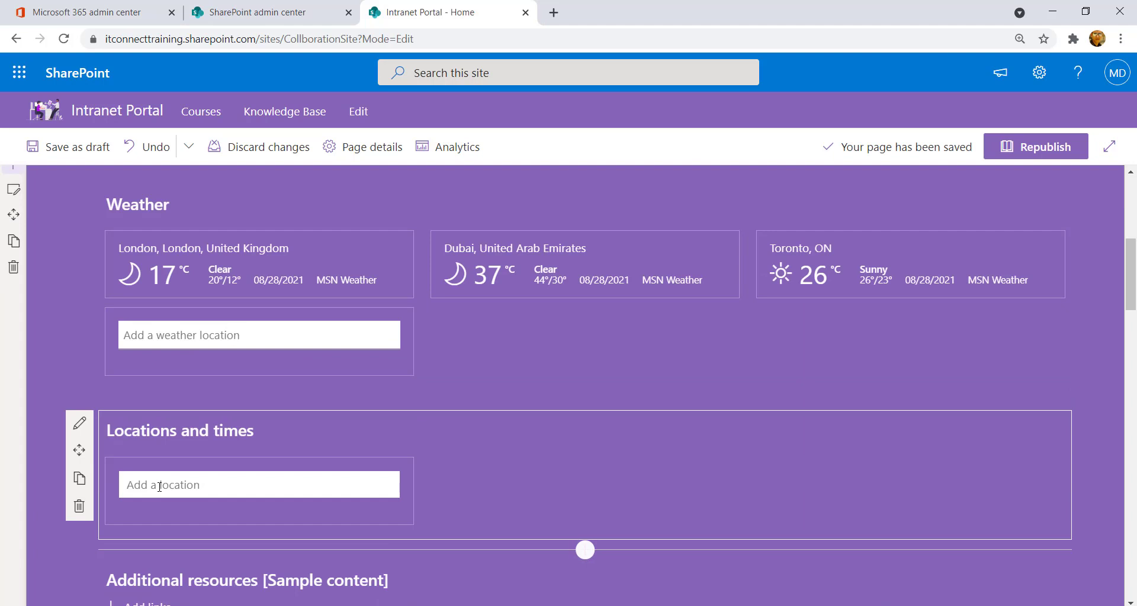
{"action": "type", "text": "london,u"}
{"action": "key", "text": "Return"}
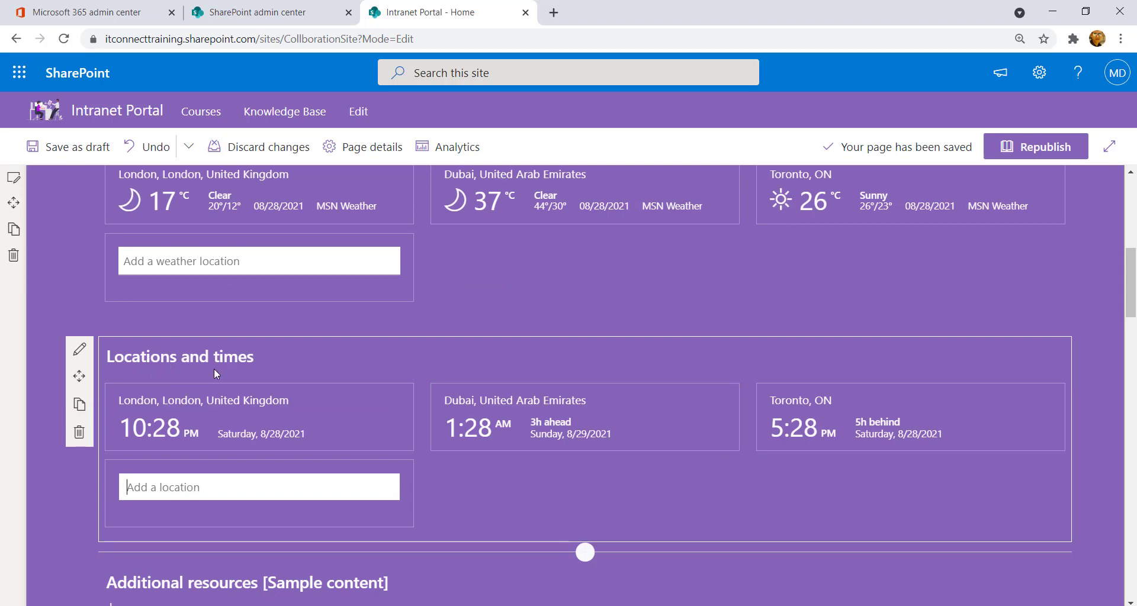
{"action": "scroll", "coordinate": [474, 444], "scroll_direction": "down", "scroll_amount": 2}
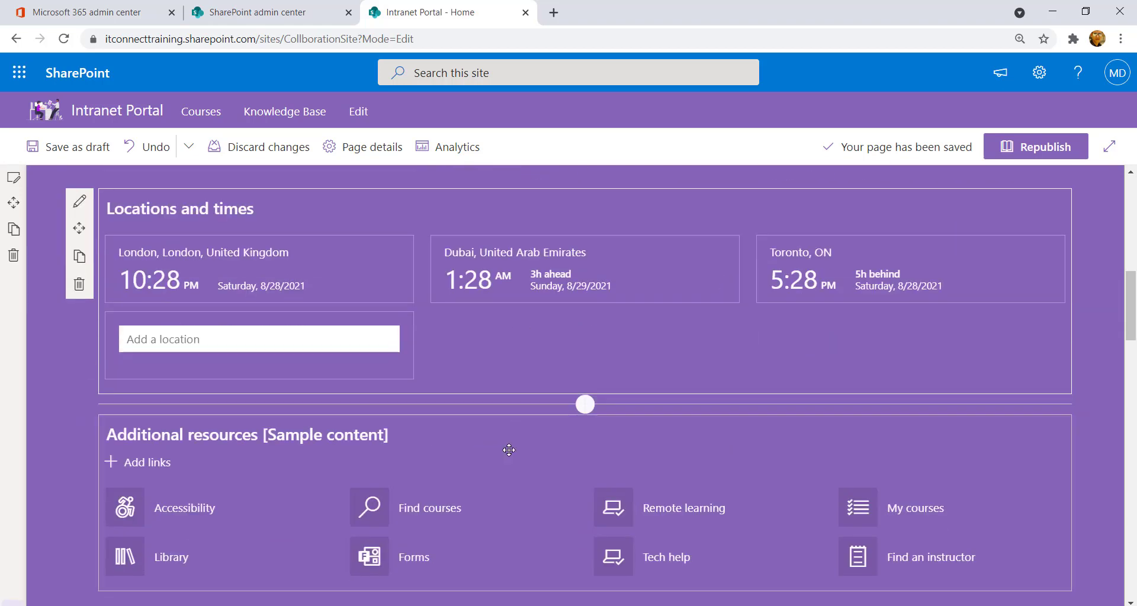
{"action": "left_click", "coordinate": [60, 389]}
Edit the Accessibility quick link under Additional resources and replace its icon with the wrench icon
{"action": "scroll", "coordinate": [312, 421], "scroll_direction": "down", "scroll_amount": 4}
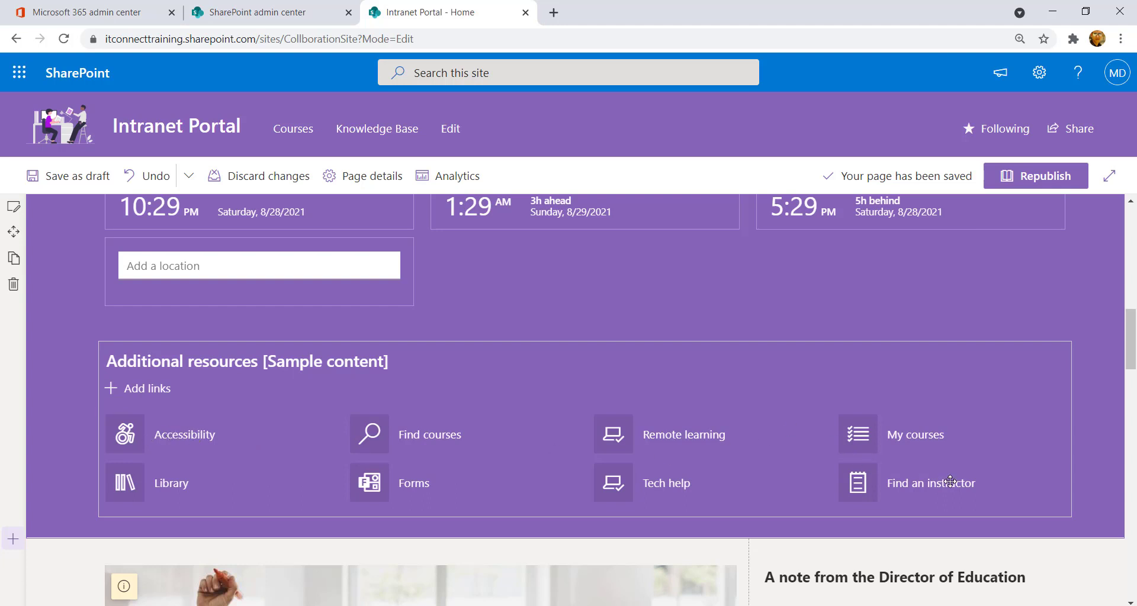
{"action": "left_click", "coordinate": [168, 441]}
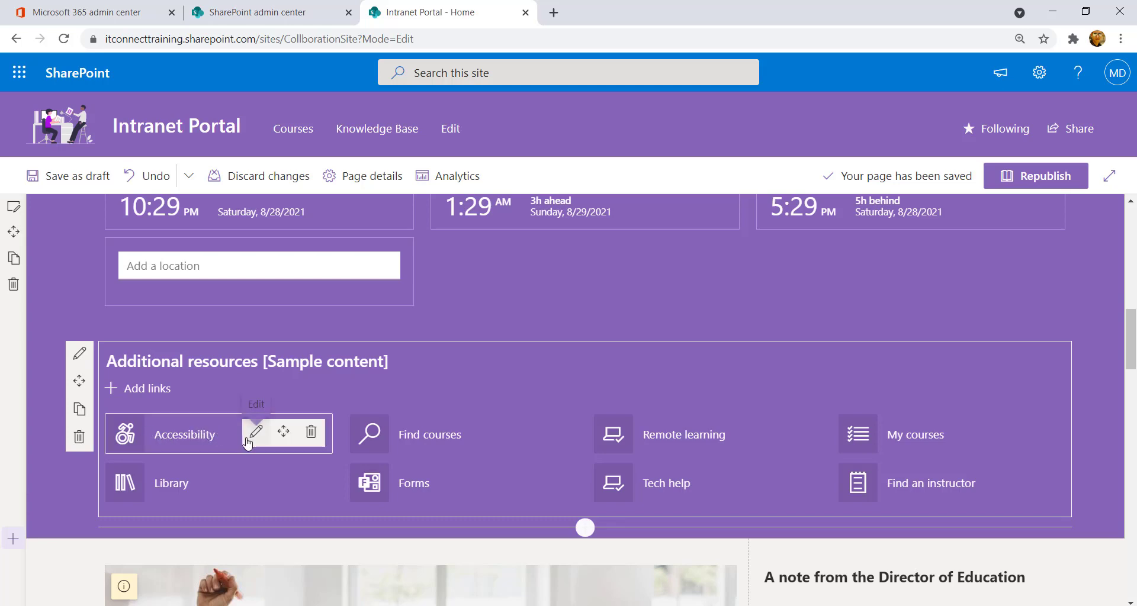
{"action": "left_click", "coordinate": [248, 443]}
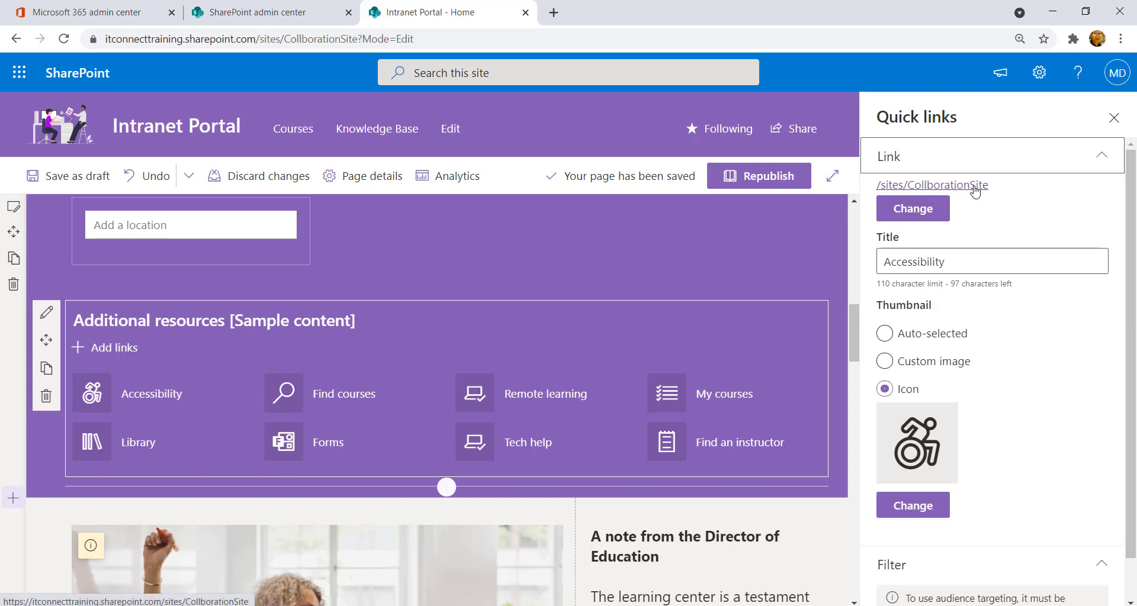
{"action": "left_click", "coordinate": [957, 255]}
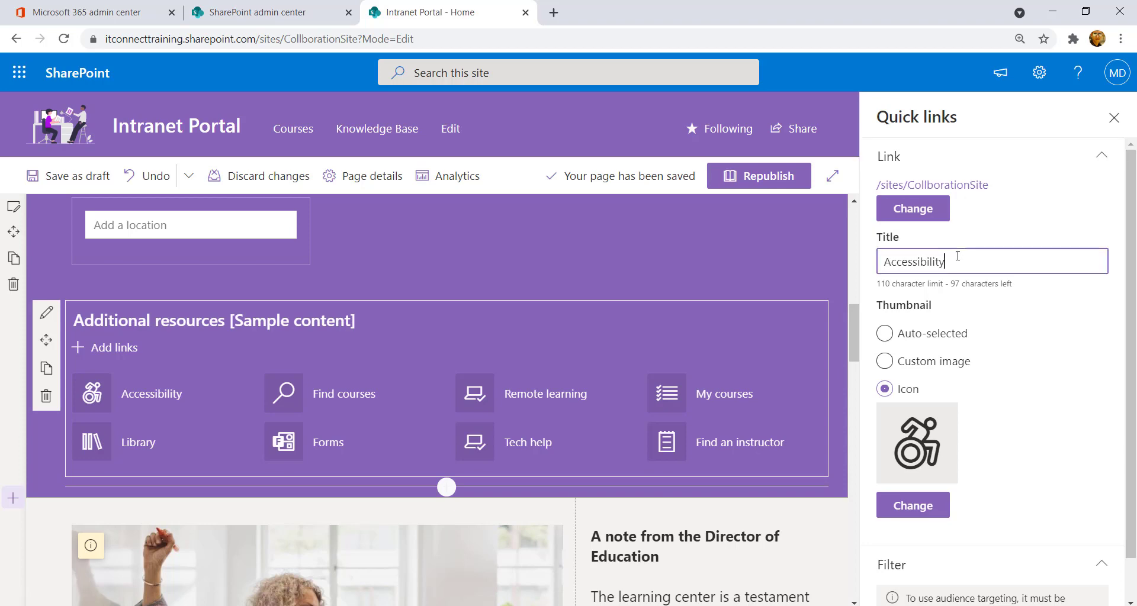
{"action": "scroll", "coordinate": [957, 261], "scroll_direction": "down", "scroll_amount": 1}
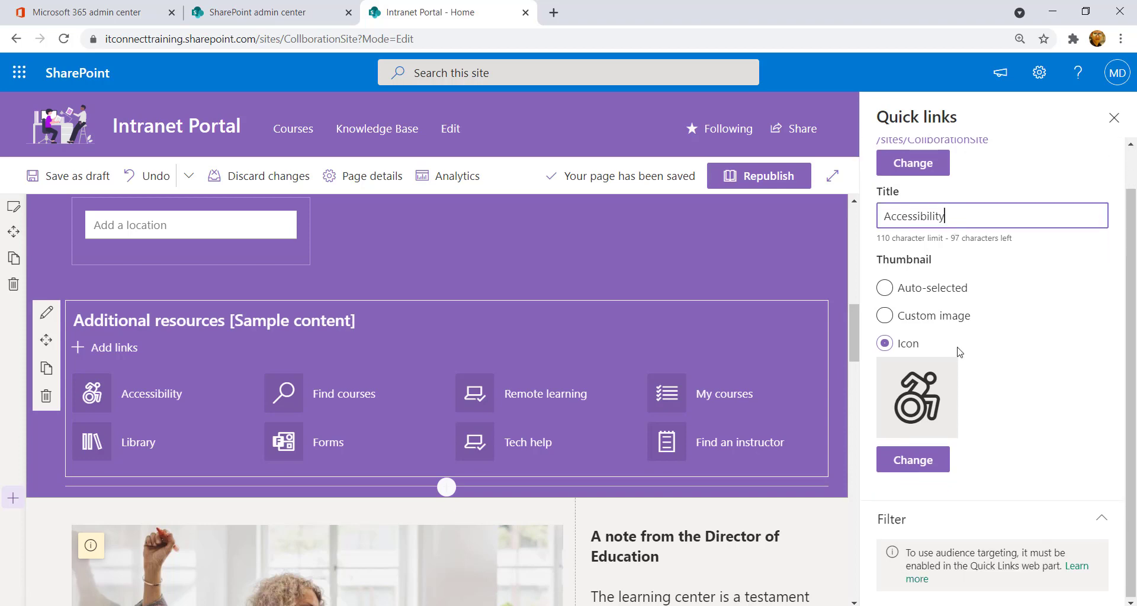
{"action": "left_click", "coordinate": [929, 461]}
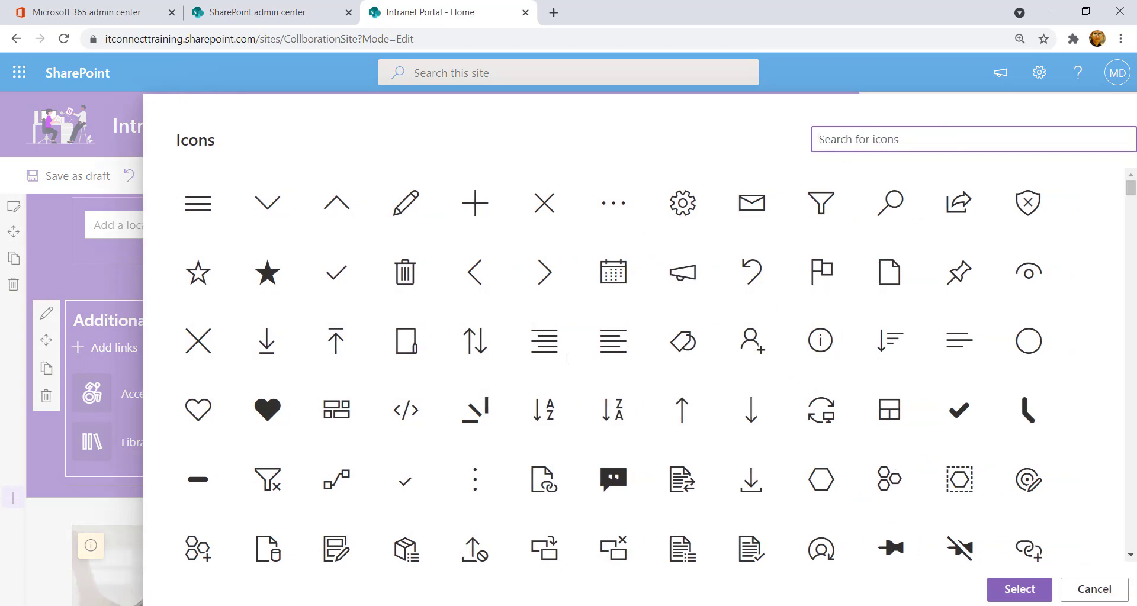
{"action": "scroll", "coordinate": [613, 336], "scroll_direction": "down", "scroll_amount": 14}
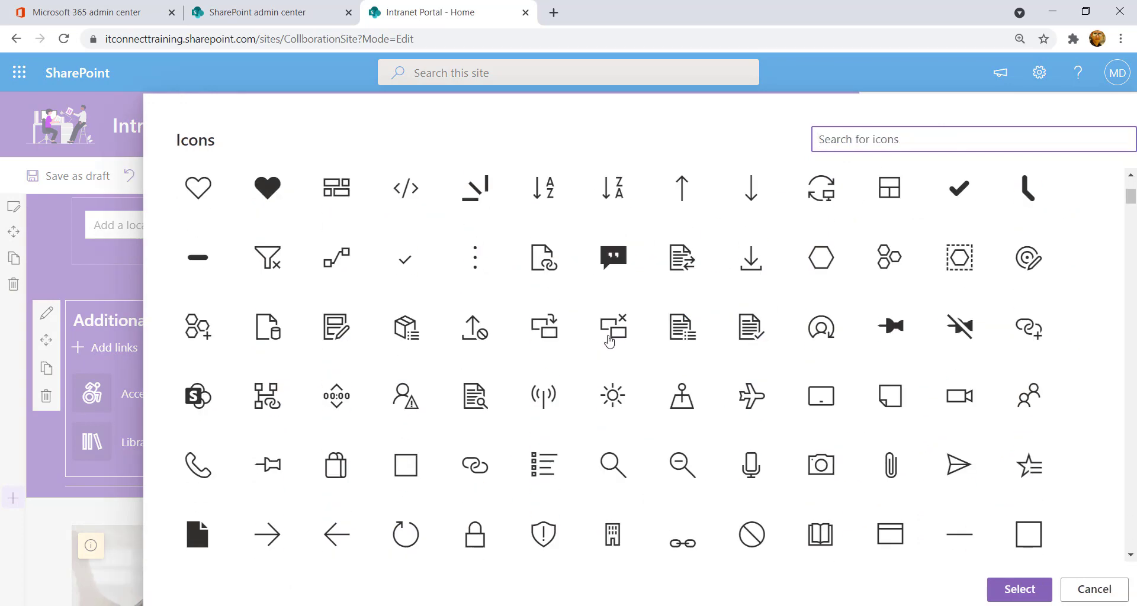
{"action": "scroll", "coordinate": [612, 336], "scroll_direction": "down", "scroll_amount": 8}
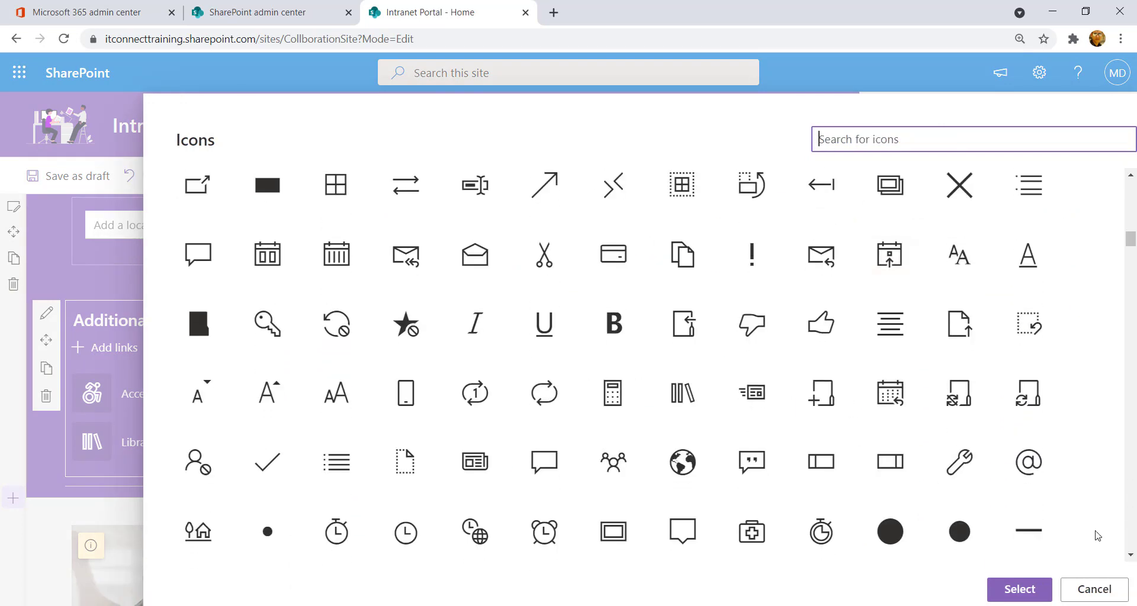
{"action": "left_click", "coordinate": [954, 467]}
{"action": "left_click", "coordinate": [1015, 588]}
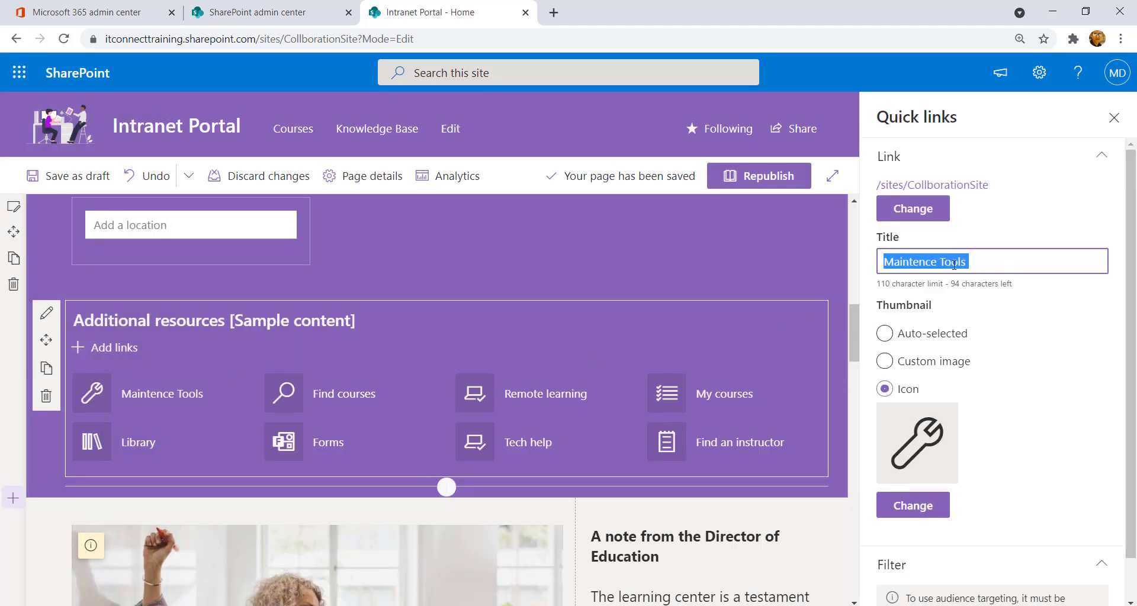
Title the quick link with the wrench icon Maintenance tools
{"action": "type", "text": "maintenance tools"}
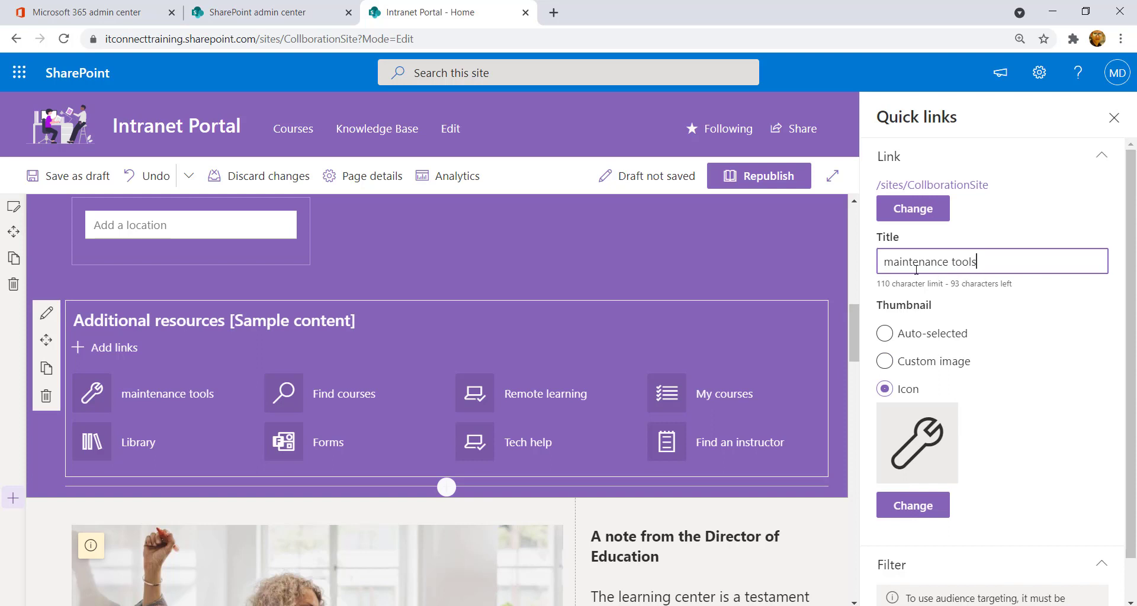
{"action": "key", "text": "Home"}
{"action": "key", "text": "shift+Right"}
{"action": "type", "text": "M"}
Remove the My courses, Library, Find an instructor, Tech help and Forms links from Additional resources
{"action": "left_click", "coordinate": [719, 394]}
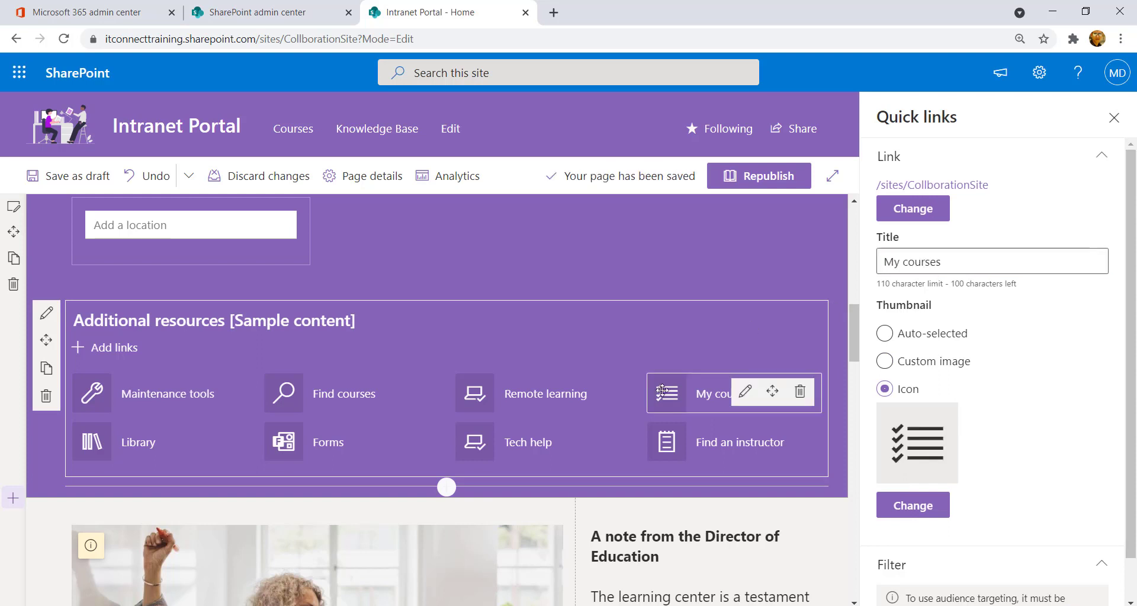
{"action": "left_click", "coordinate": [800, 391]}
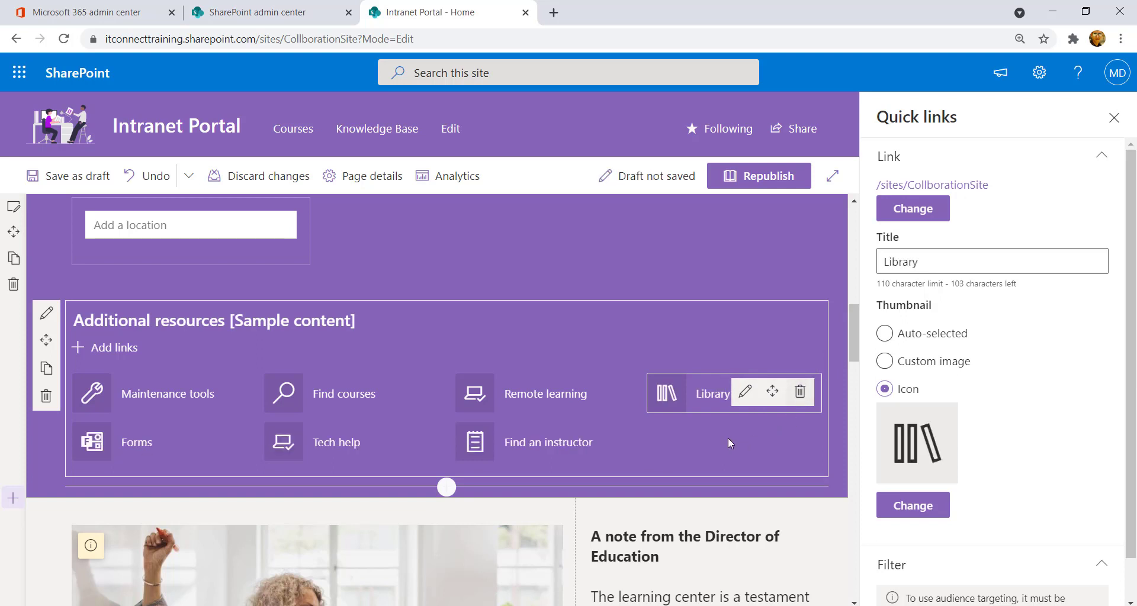
{"action": "left_click", "coordinate": [801, 393]}
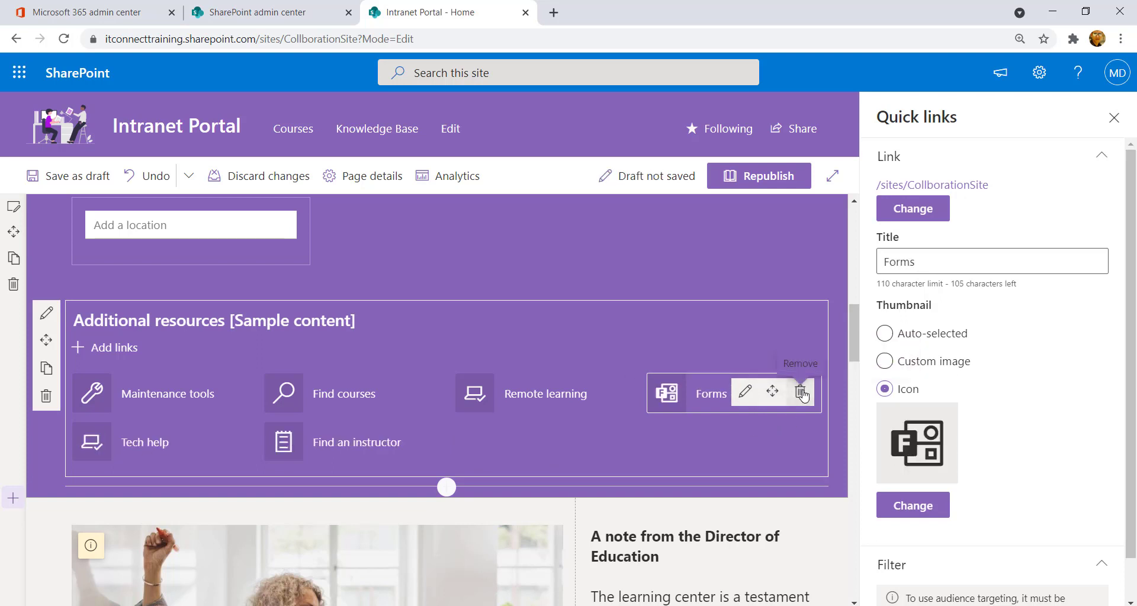
{"action": "left_click", "coordinate": [403, 443]}
{"action": "left_click", "coordinate": [418, 441]}
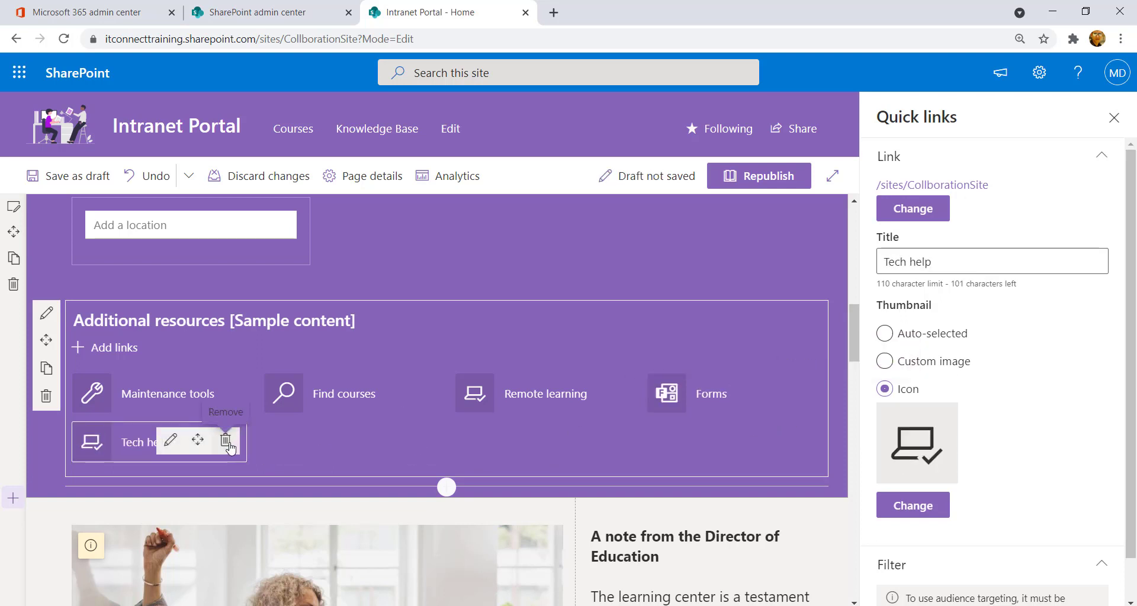
{"action": "left_click", "coordinate": [225, 440]}
{"action": "left_click", "coordinate": [796, 393]}
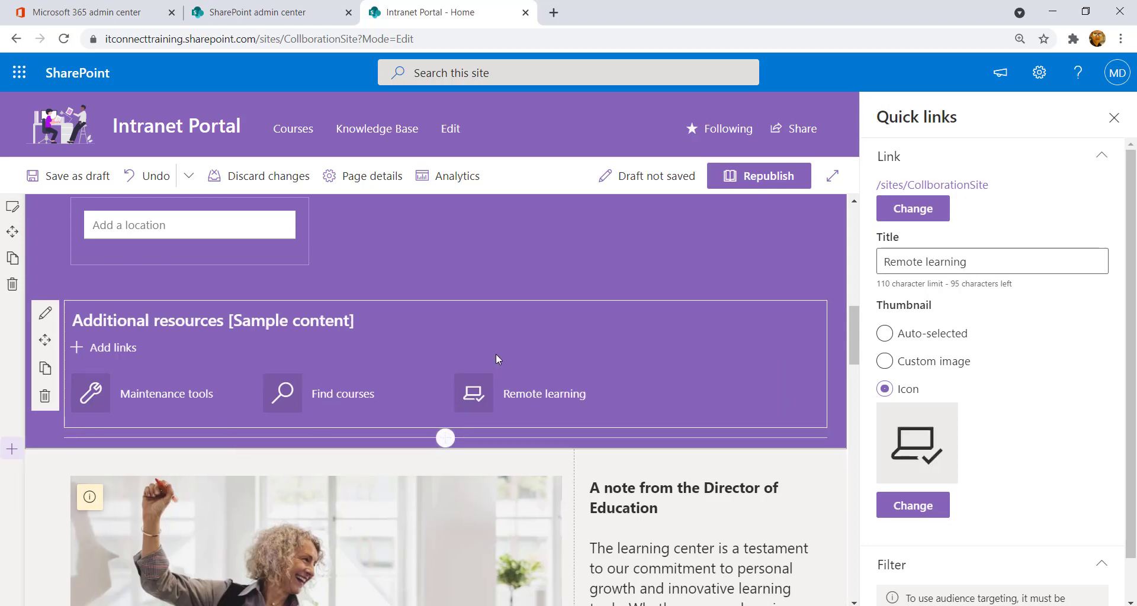
Create a news post from the Basic text template in the home page's News from the learning center section
{"action": "left_click", "coordinate": [355, 521]}
{"action": "scroll", "coordinate": [1066, 411], "scroll_direction": "down", "scroll_amount": 2}
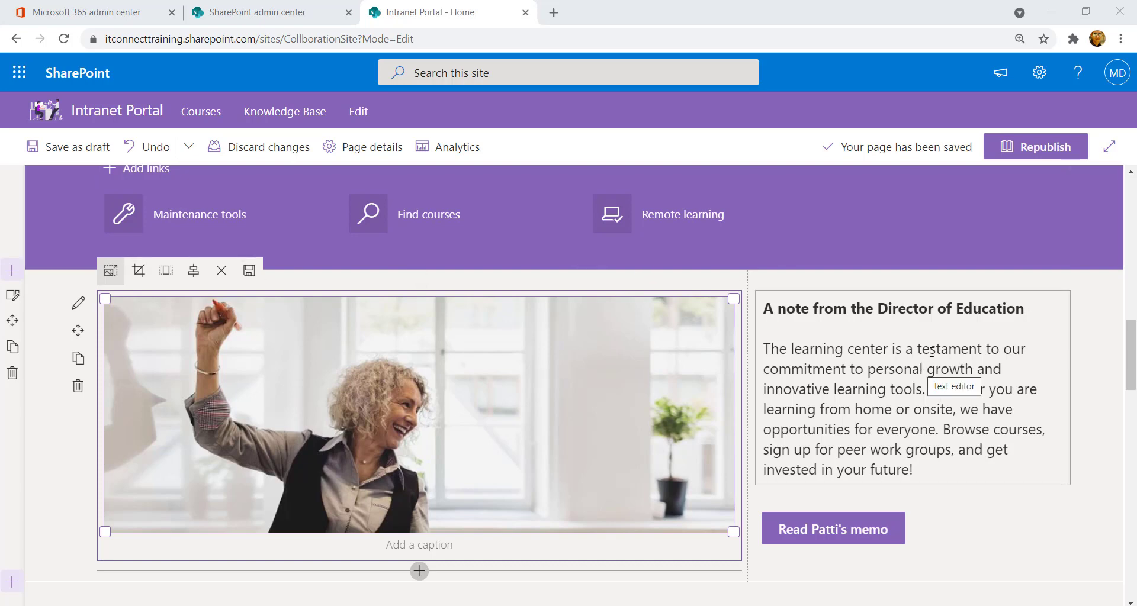
{"action": "scroll", "coordinate": [931, 352], "scroll_direction": "down", "scroll_amount": 3}
{"action": "scroll", "coordinate": [953, 353], "scroll_direction": "down", "scroll_amount": 3}
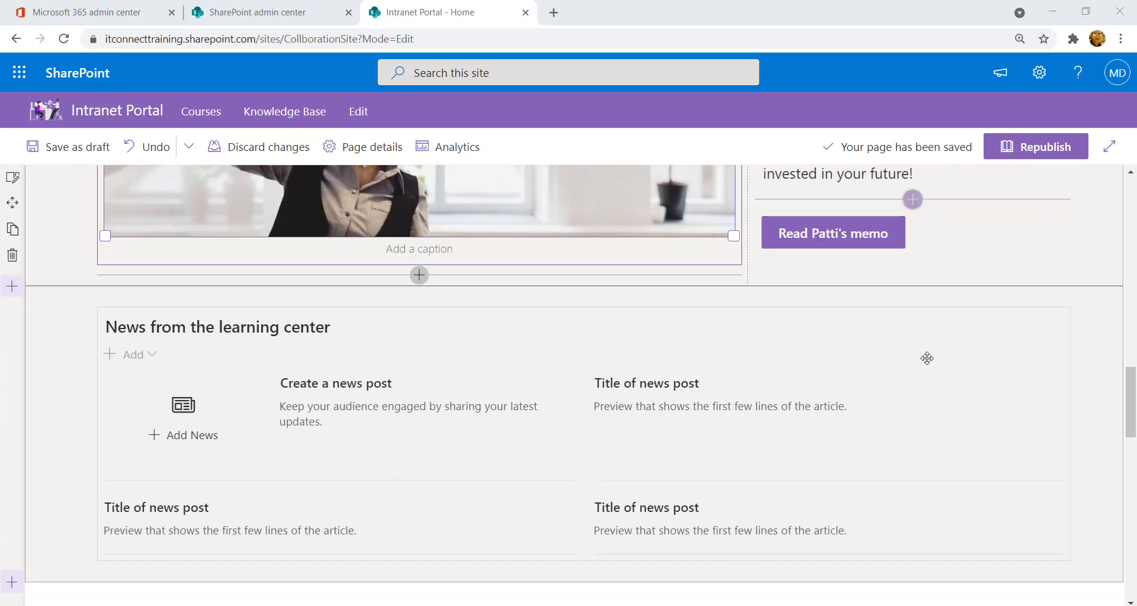
{"action": "scroll", "coordinate": [926, 359], "scroll_direction": "down", "scroll_amount": 1}
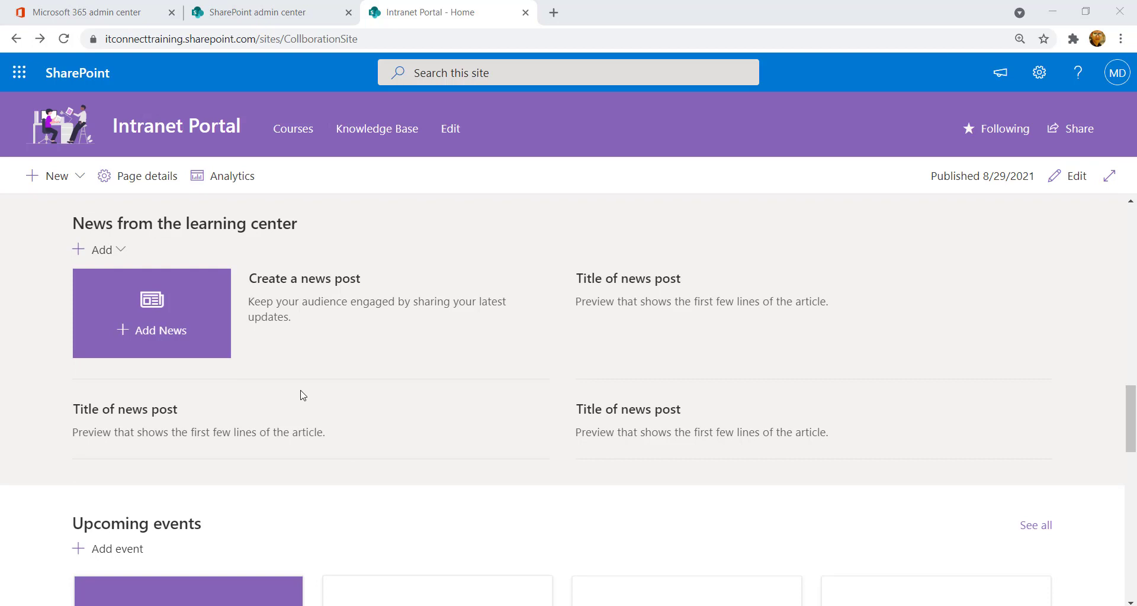
{"action": "left_click", "coordinate": [207, 329]}
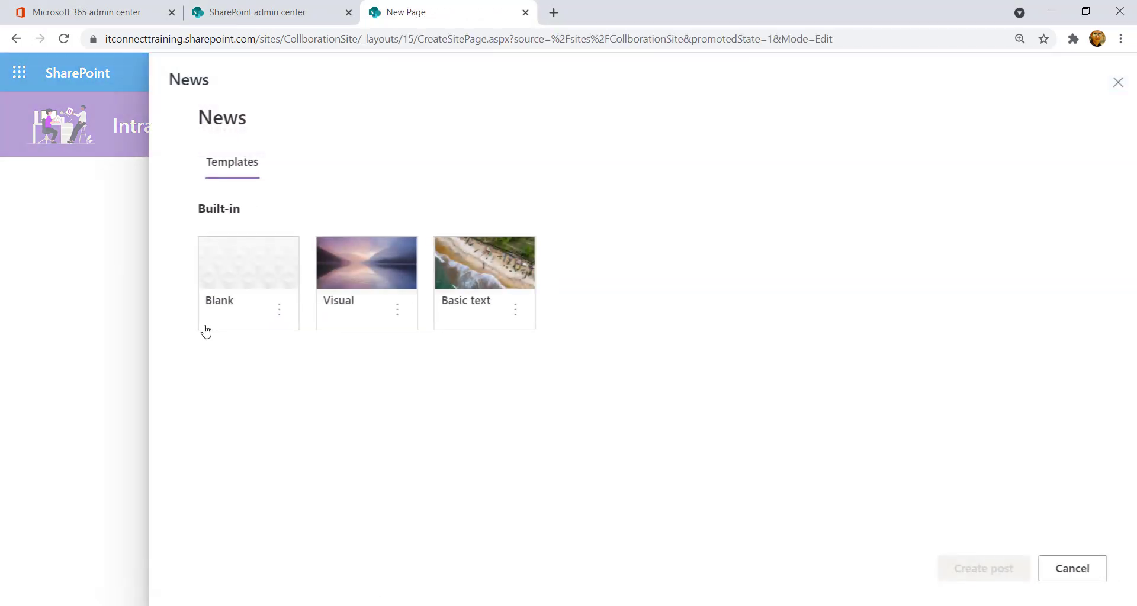
{"action": "left_click", "coordinate": [465, 283]}
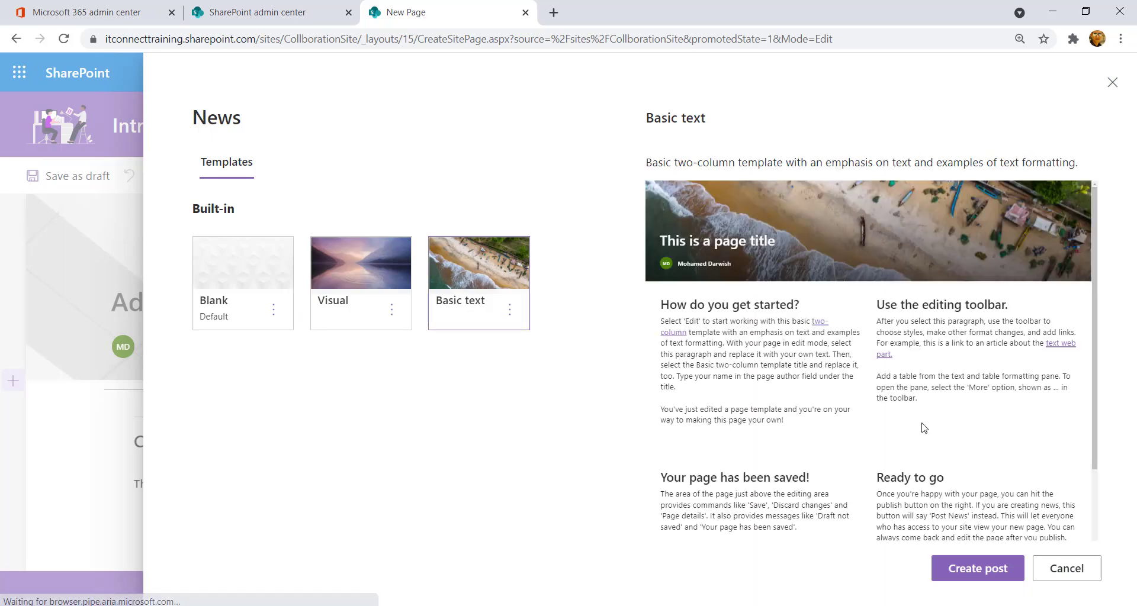
{"action": "left_click", "coordinate": [972, 566]}
Title the news post Digital Transformation and open the image picker for its banner
{"action": "type", "text": "Digital Transformation"}
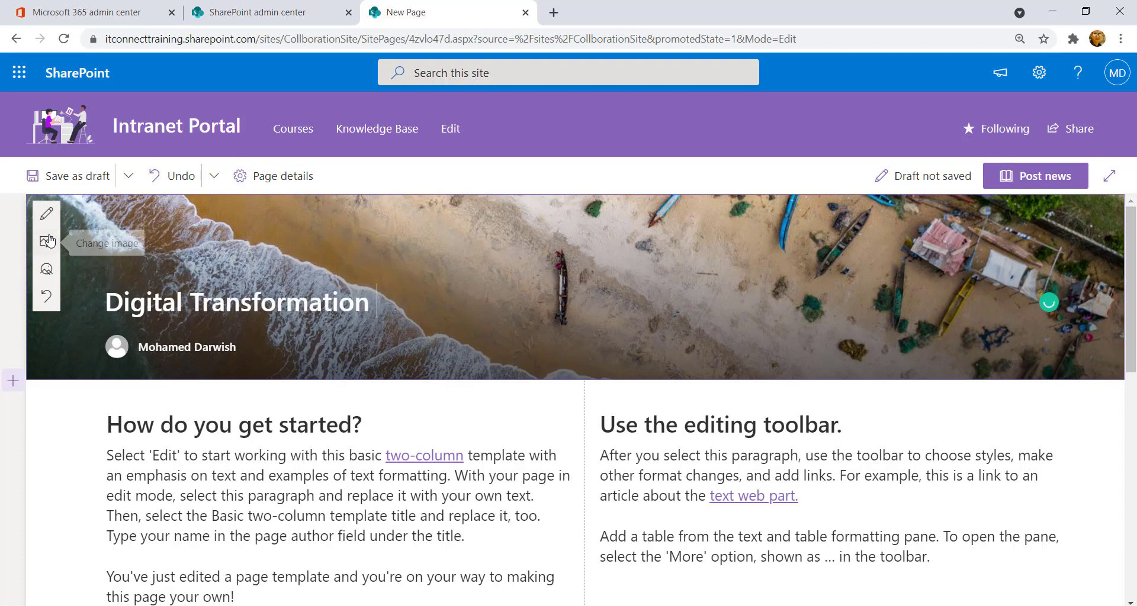
{"action": "left_click", "coordinate": [49, 241]}
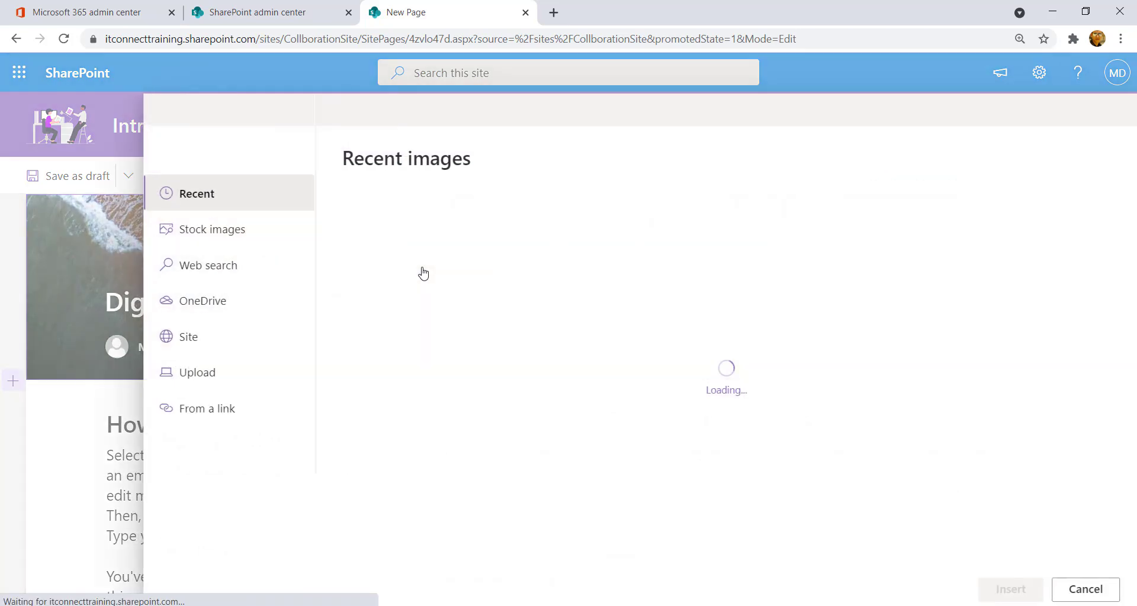
Delete all text in the news post's Ready to go text block
{"action": "scroll", "coordinate": [652, 401], "scroll_direction": "down", "scroll_amount": 8}
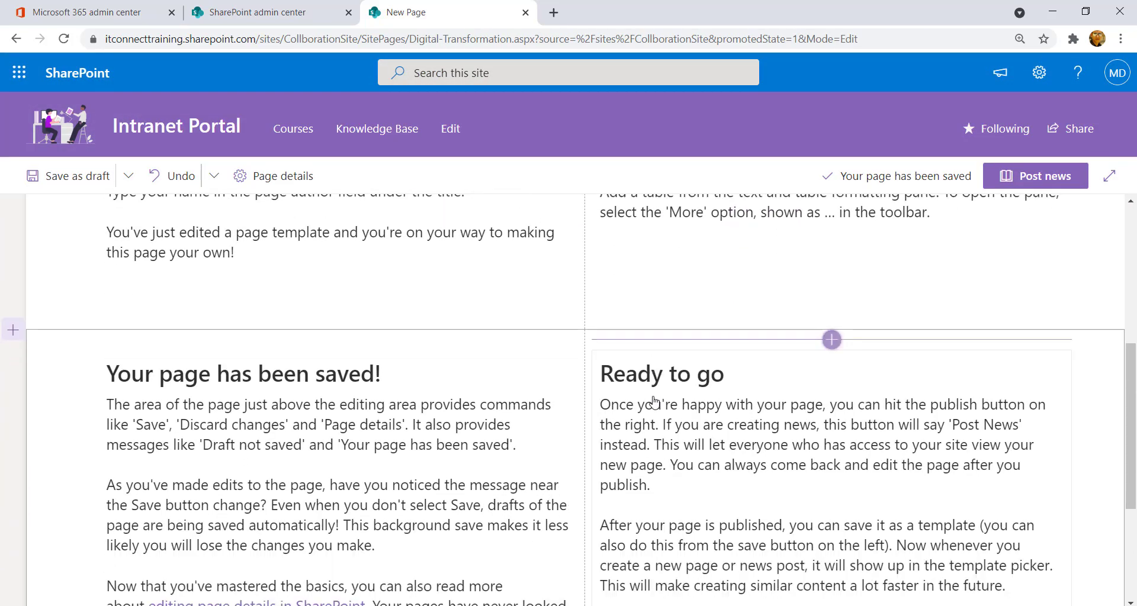
{"action": "scroll", "coordinate": [654, 402], "scroll_direction": "down", "scroll_amount": 2}
{"action": "left_click", "coordinate": [737, 312]}
{"action": "key", "text": "ctrl+a"}
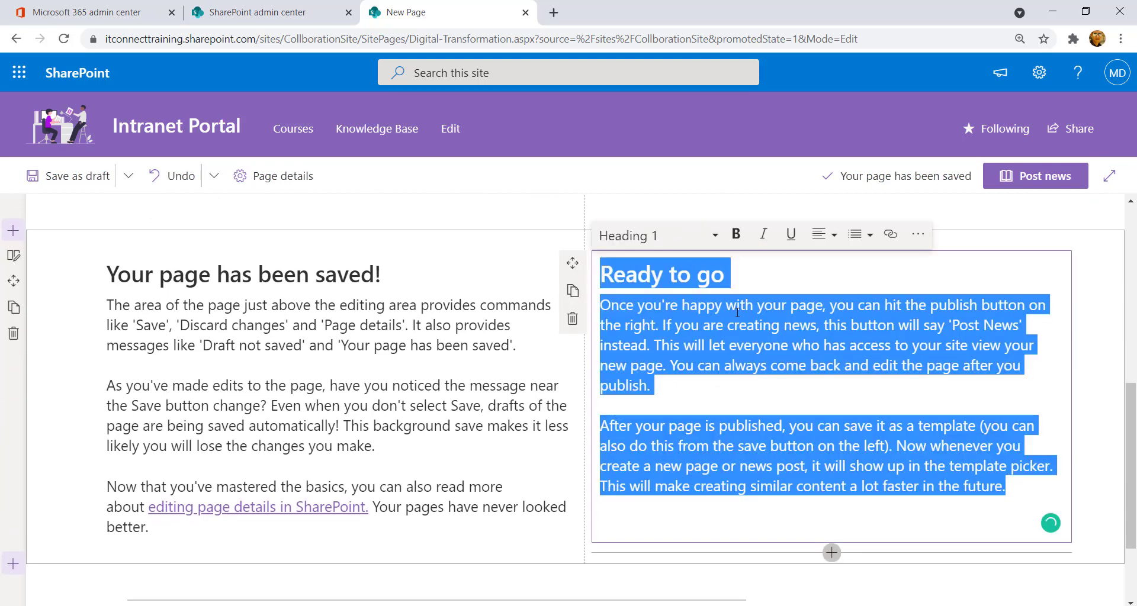
{"action": "key", "text": "BackSpace"}
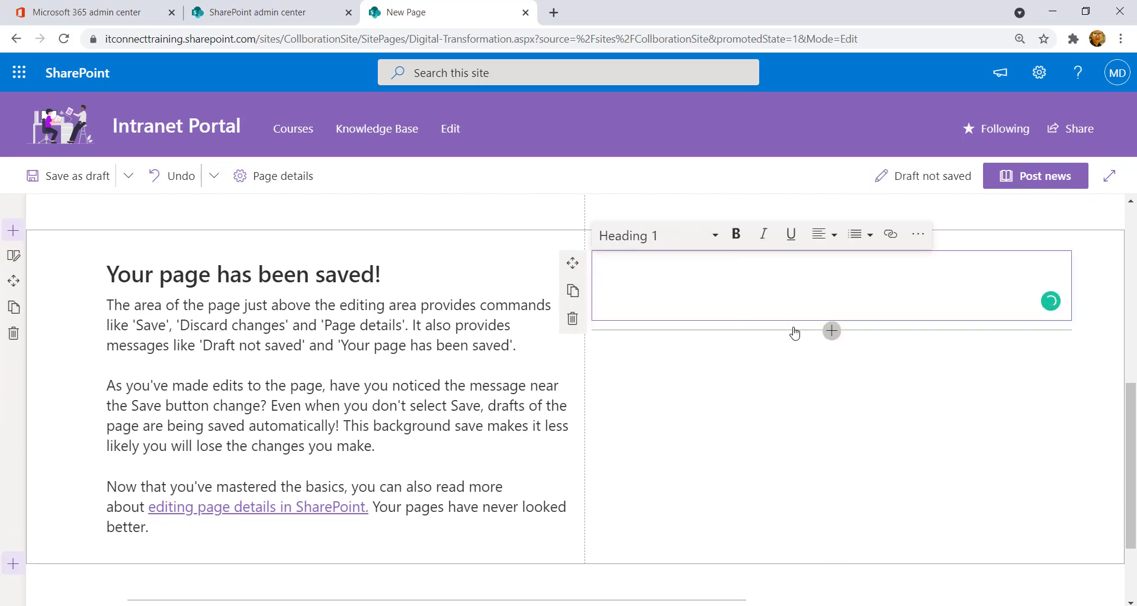
Add a YouTube web part below the emptied text block in the news post
{"action": "scroll", "coordinate": [793, 333], "scroll_direction": "up", "scroll_amount": 3}
{"action": "left_click", "coordinate": [832, 479]}
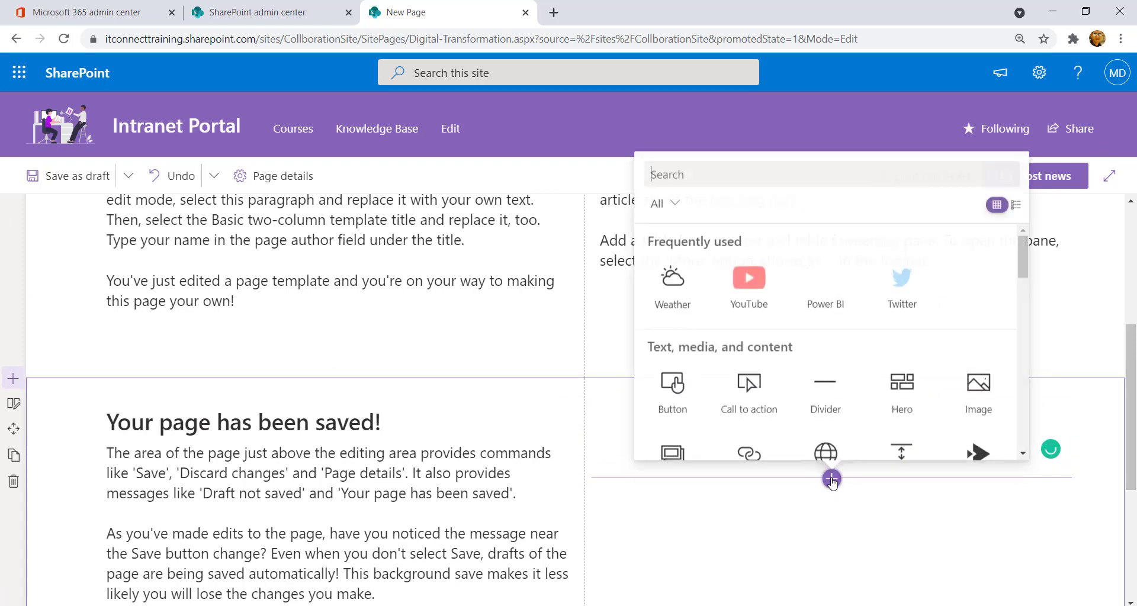
{"action": "left_click", "coordinate": [750, 277]}
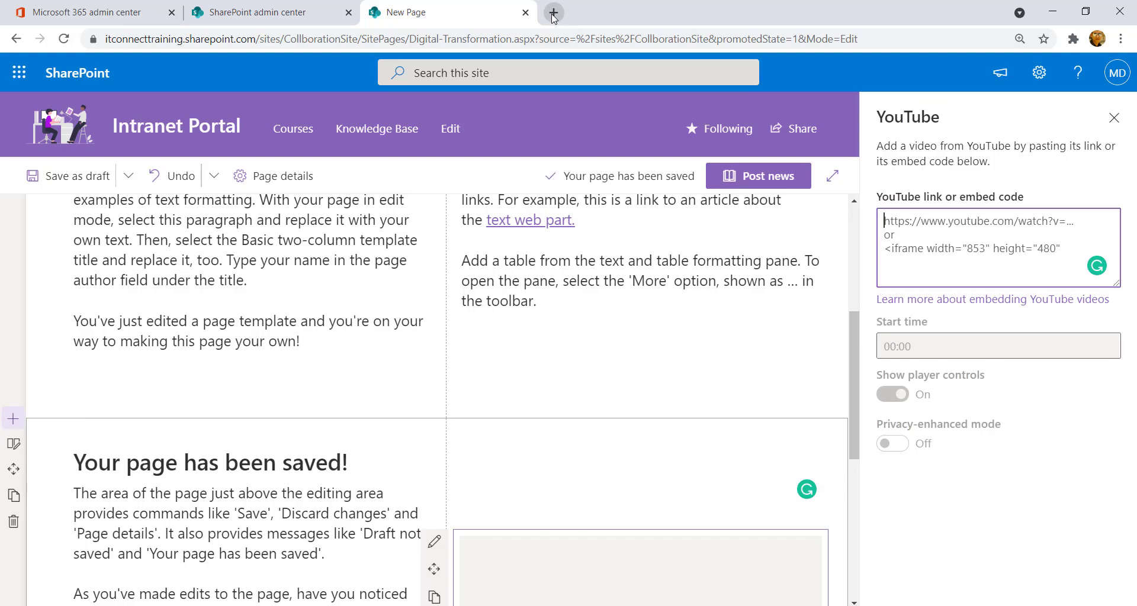
Open YouTube in a new incognito window and find Simplilearn's video What is Digital Transformation
{"action": "key", "text": "ctrl+shift+n"}
{"action": "type", "text": "you"}
{"action": "key", "text": "Return"}
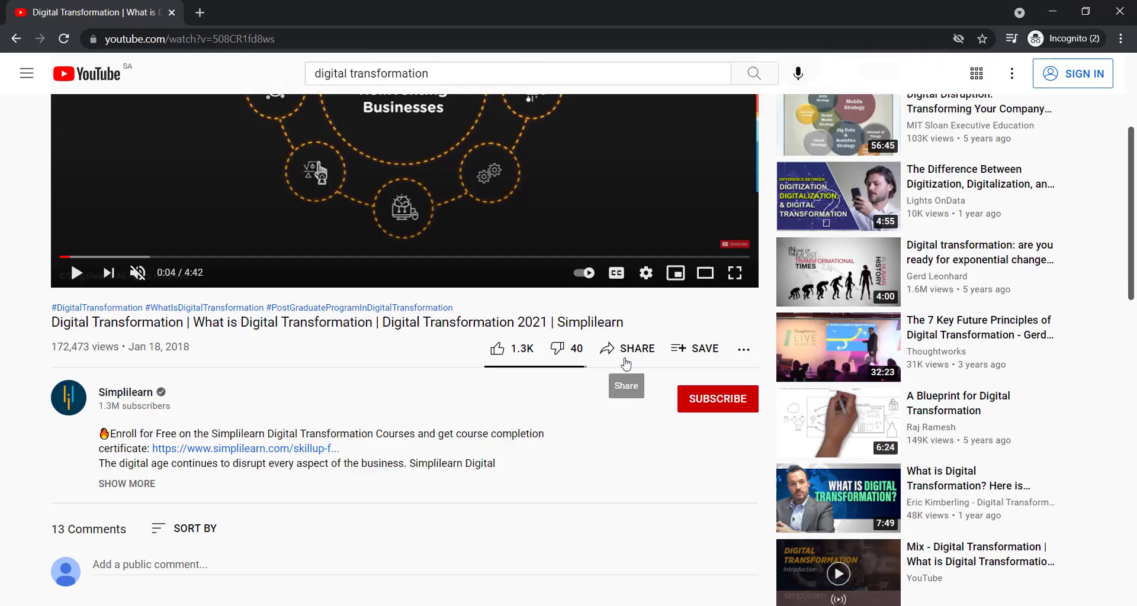
Copy the full iframe embed code of Simplilearn's Digital Transformation video from its sharing options
{"action": "left_click", "coordinate": [622, 354]}
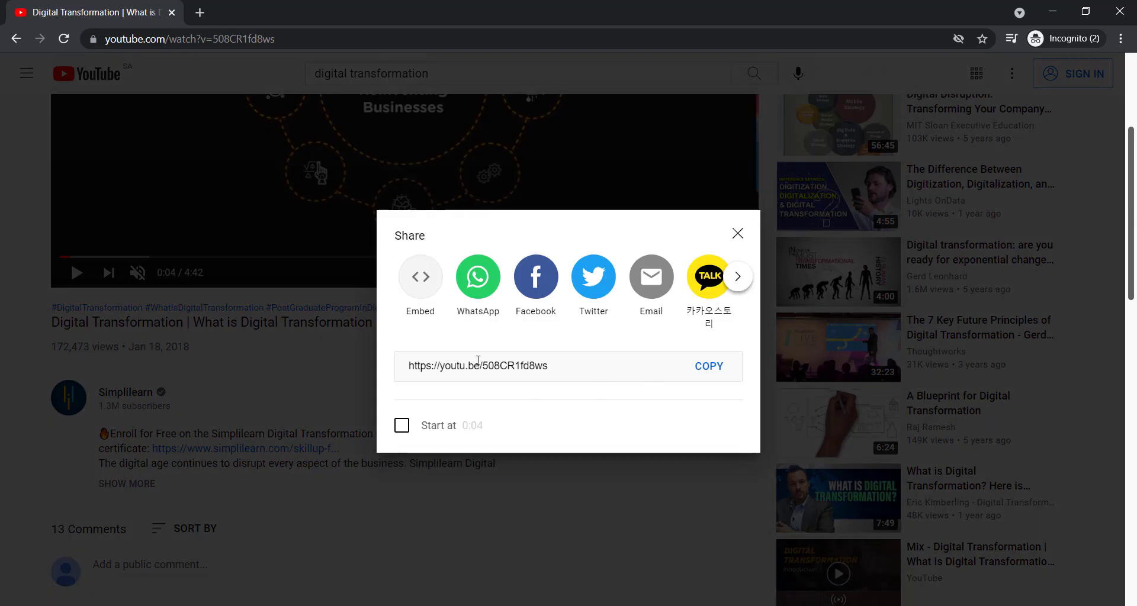
{"action": "left_click", "coordinate": [420, 286]}
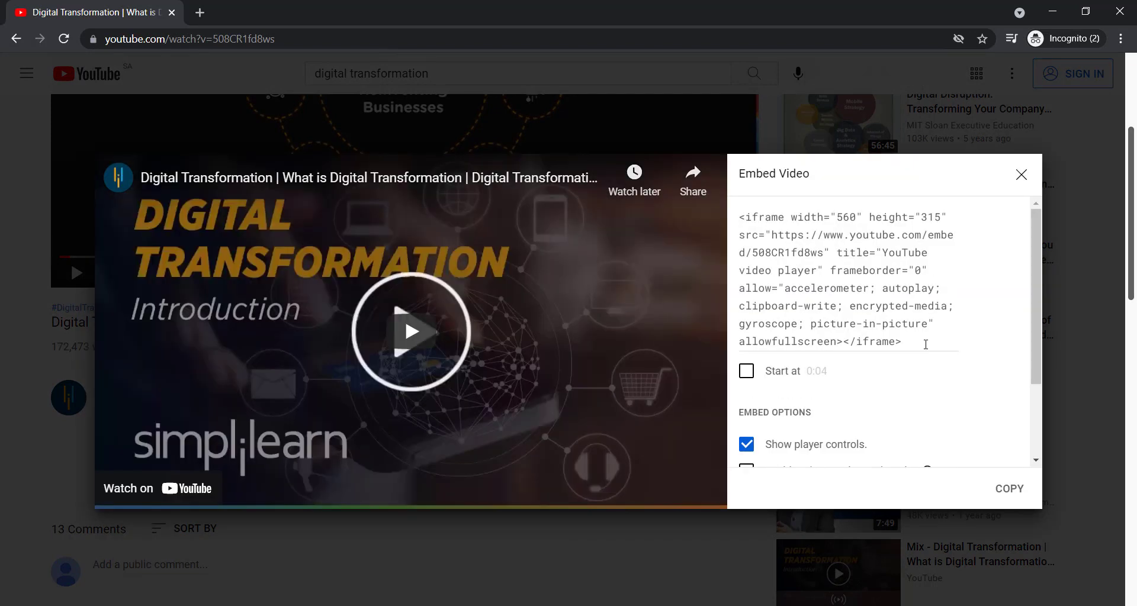
{"action": "left_click", "coordinate": [927, 342]}
{"action": "key", "text": "ctrl+a"}
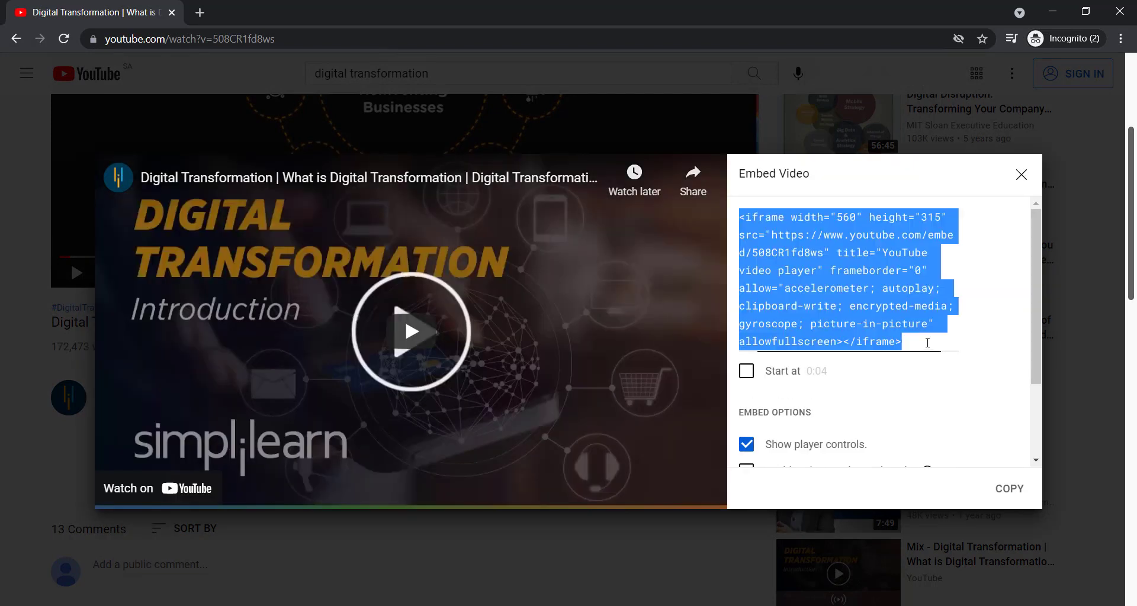
{"action": "right_click", "coordinate": [823, 295]}
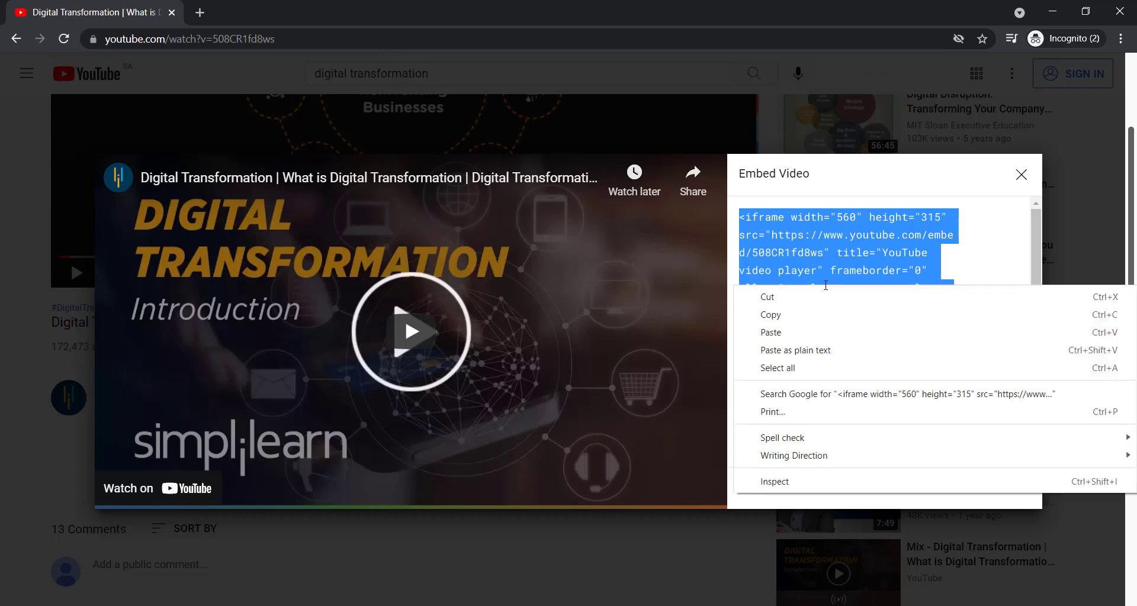
{"action": "left_click", "coordinate": [827, 321]}
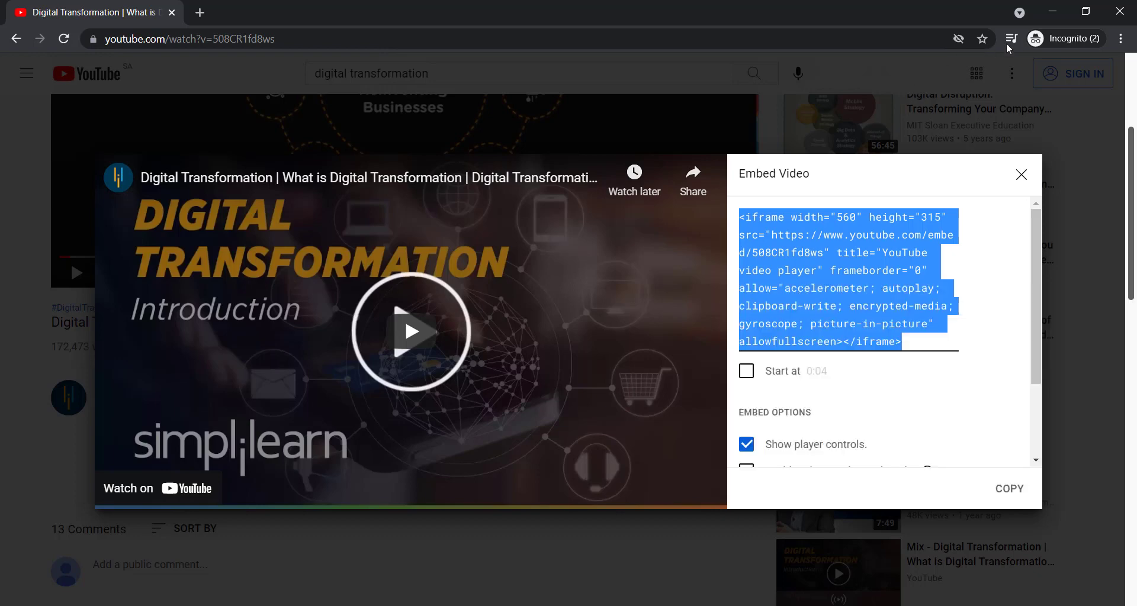
Return to SharePoint, paste the embed code into the news post's YouTube web part, and delete the How do you get started section
{"action": "left_click", "coordinate": [1052, 12]}
{"action": "right_click", "coordinate": [962, 232]}
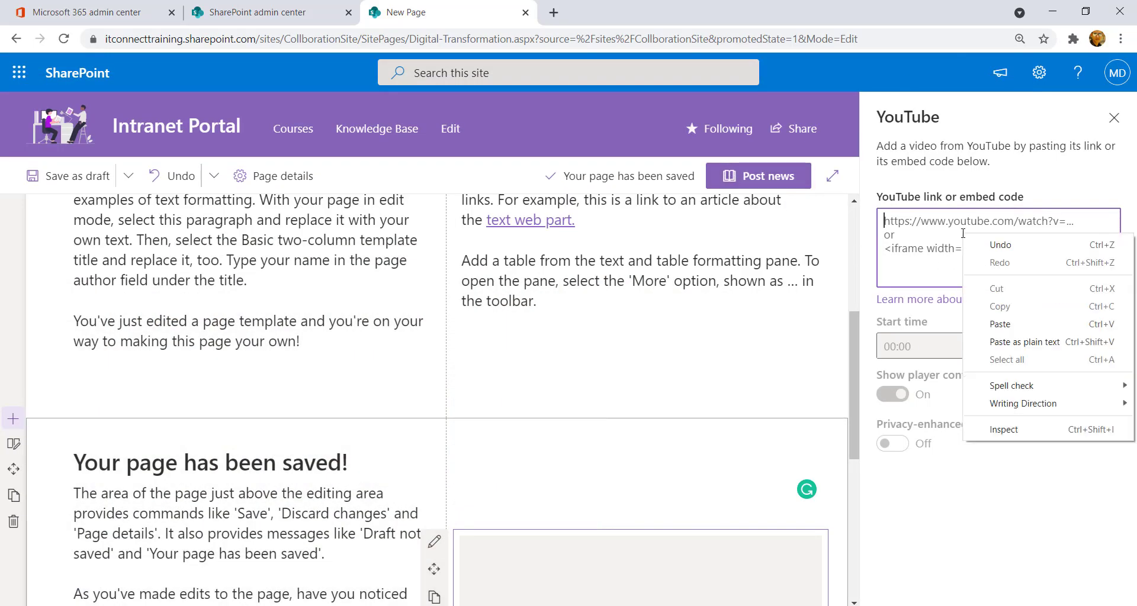
{"action": "left_click", "coordinate": [1000, 324]}
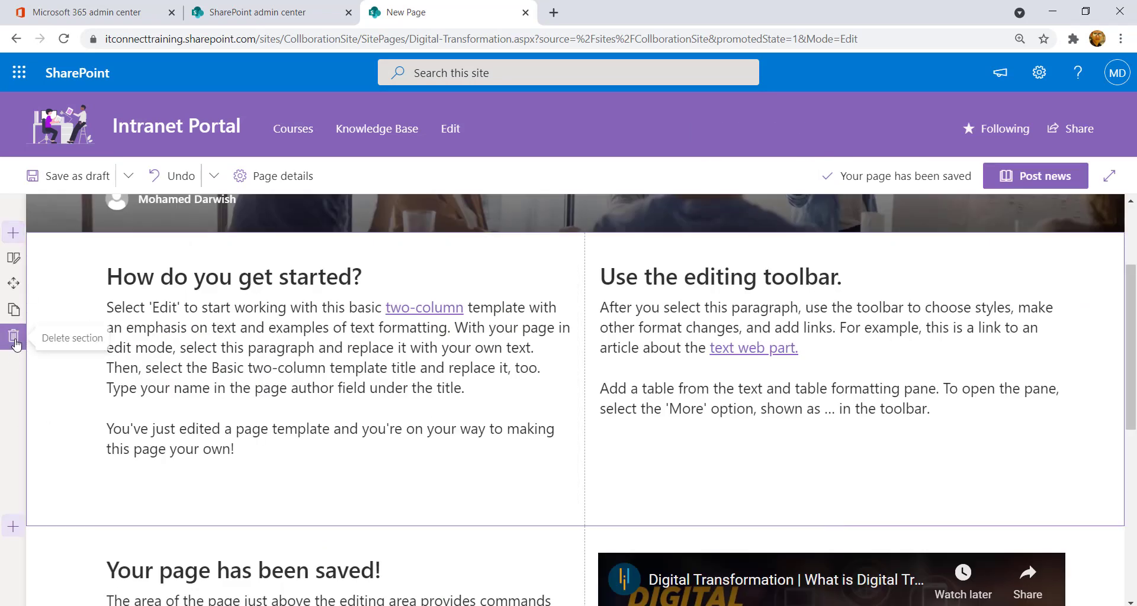
{"action": "left_click", "coordinate": [14, 338]}
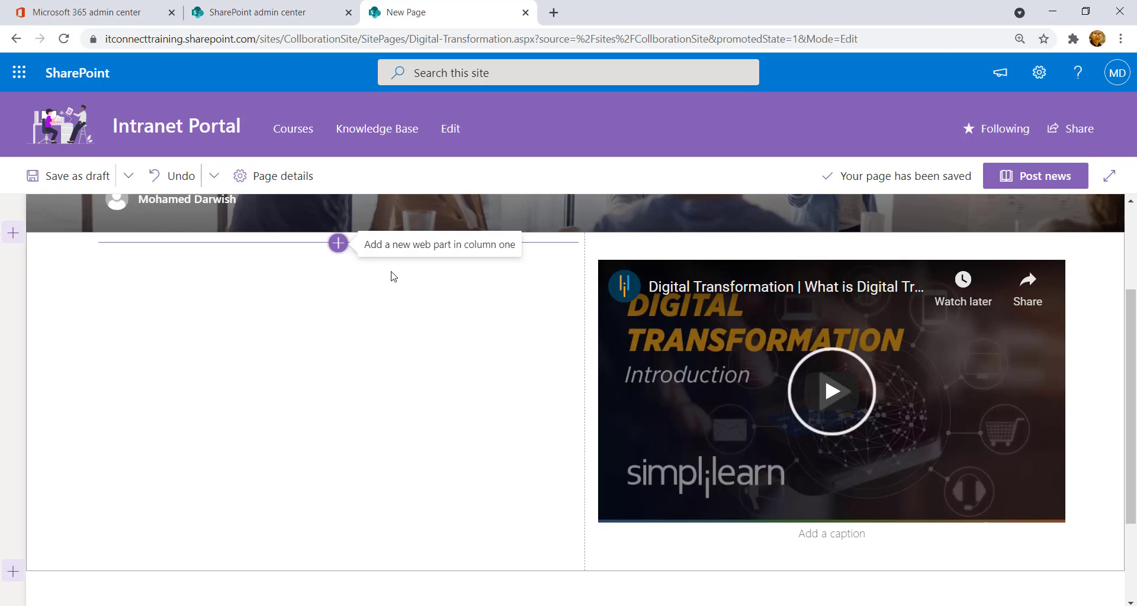
Add a Countdown Timer web part in column one, beside the embedded video
{"action": "left_click", "coordinate": [338, 242]}
{"action": "type", "text": "coun"}
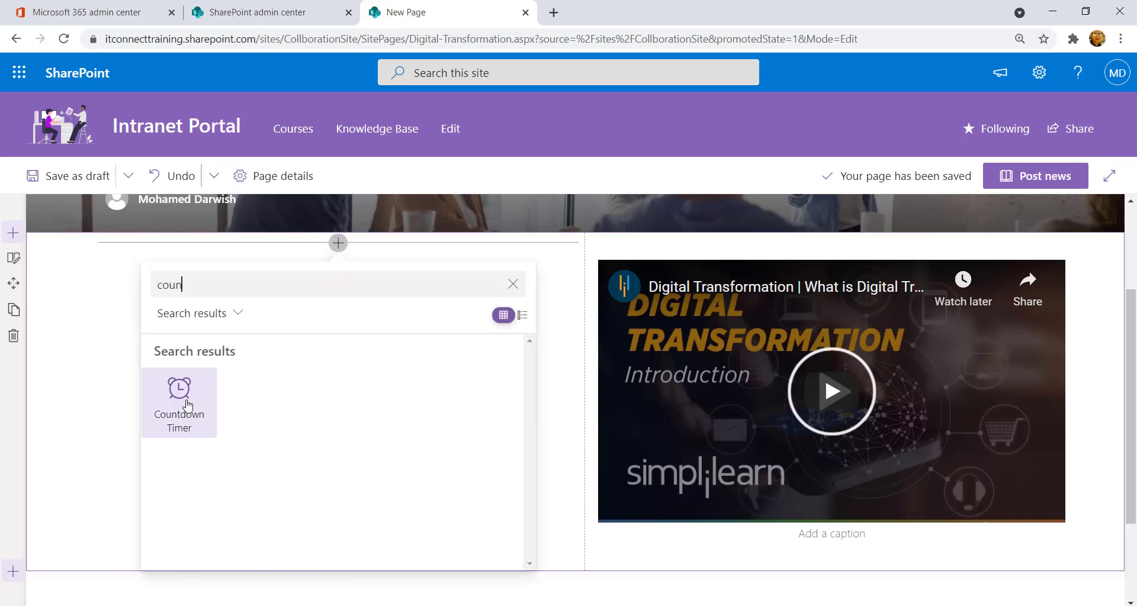
{"action": "left_click", "coordinate": [179, 400]}
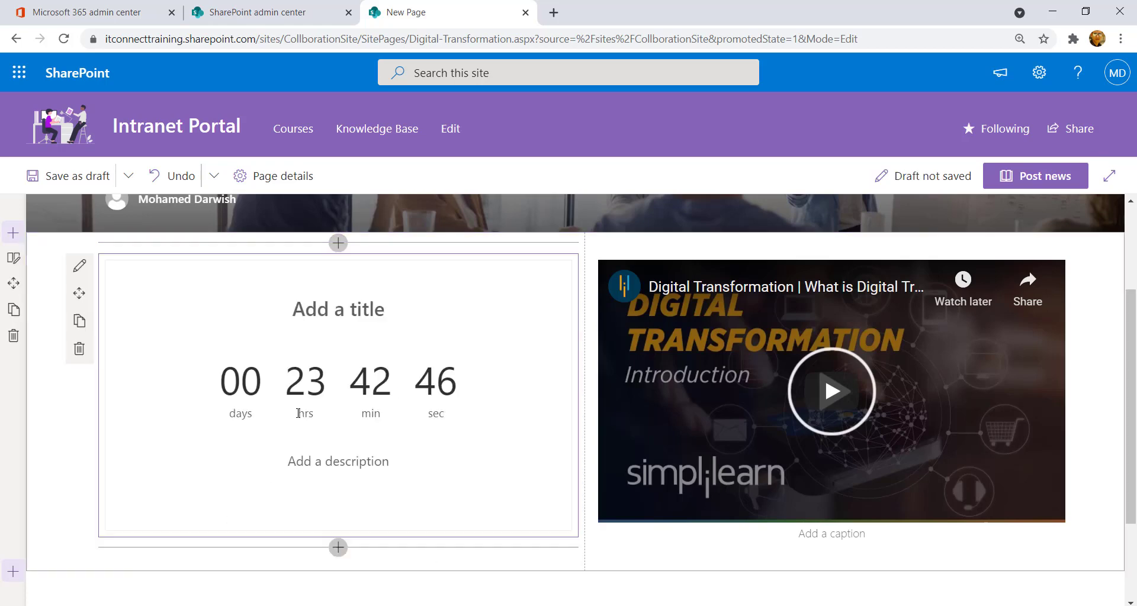
Set the countdown timer's target to Fri Oct 01 2021 at 8:00 AM and check its display format options
{"action": "left_click", "coordinate": [83, 274]}
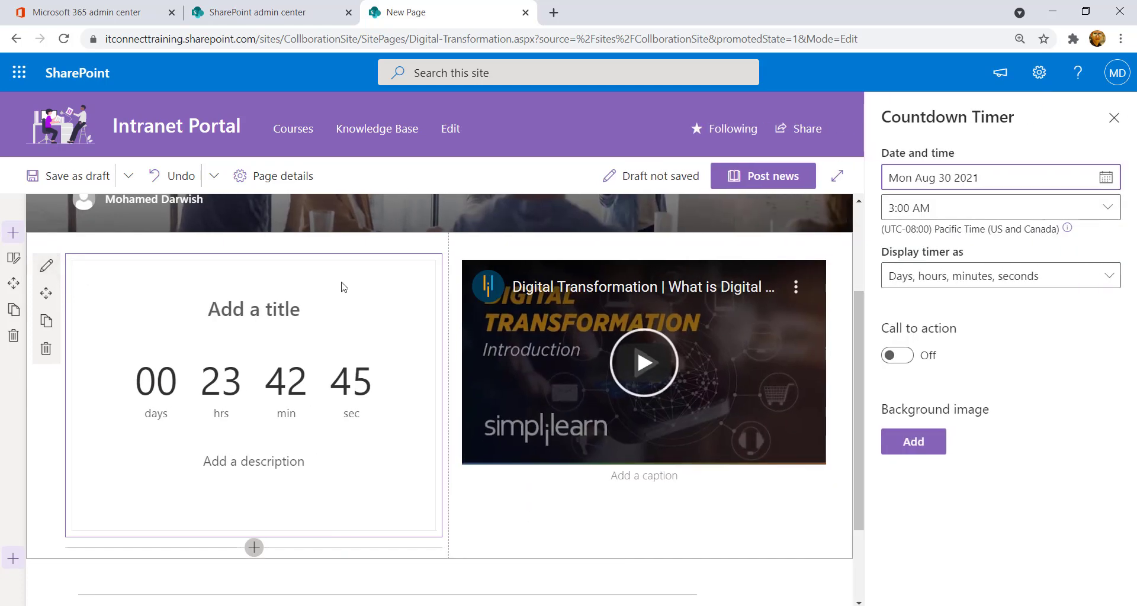
{"action": "left_click", "coordinate": [1105, 180]}
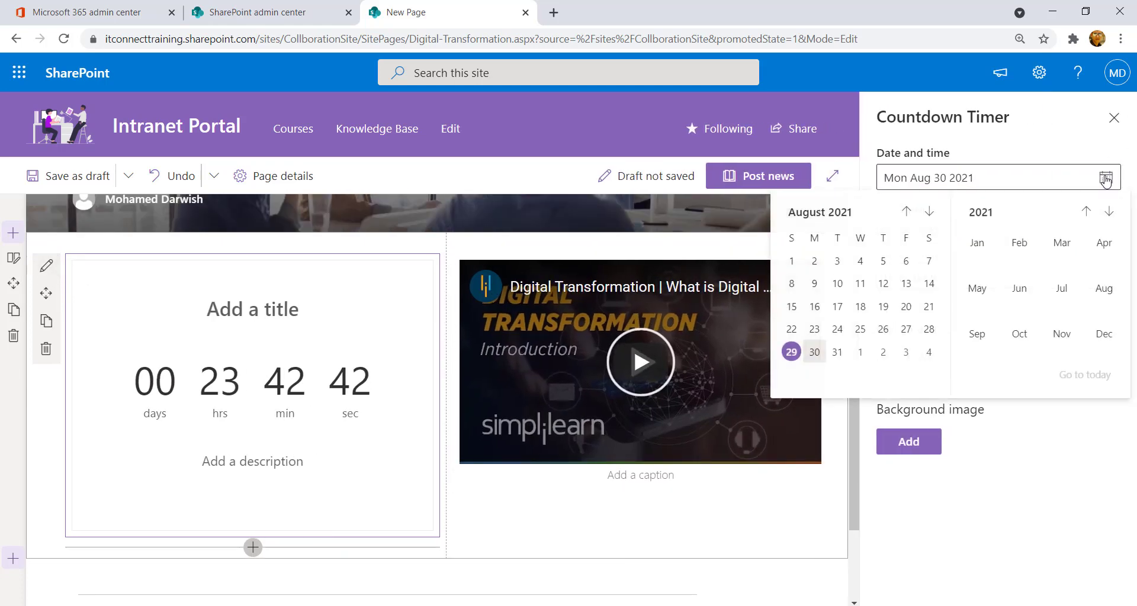
{"action": "left_click", "coordinate": [930, 213]}
{"action": "left_click", "coordinate": [930, 212]}
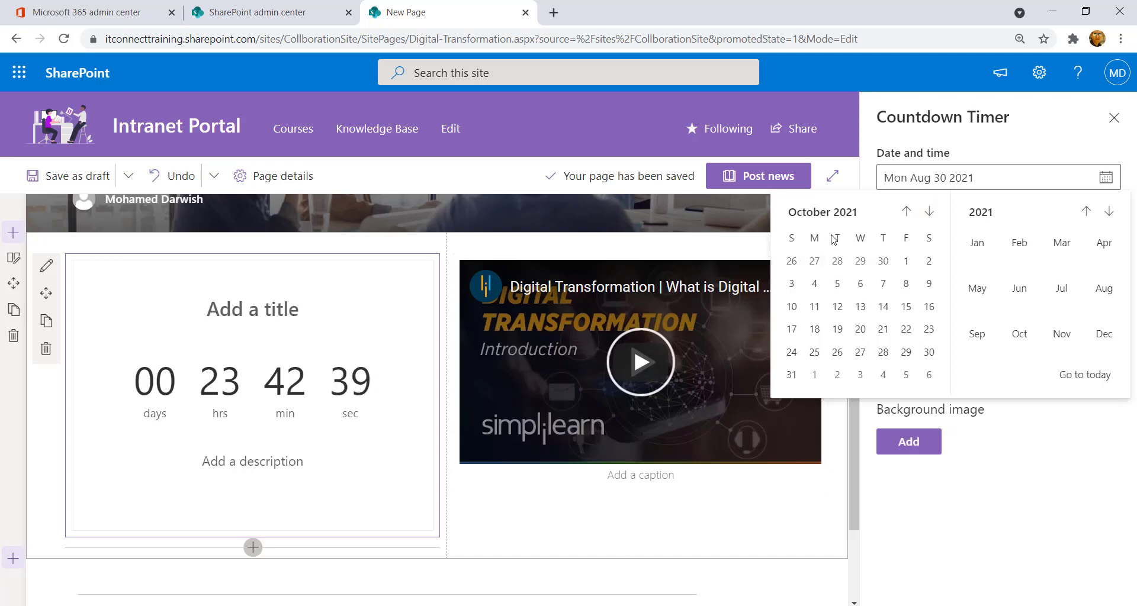
{"action": "left_click", "coordinate": [906, 261]}
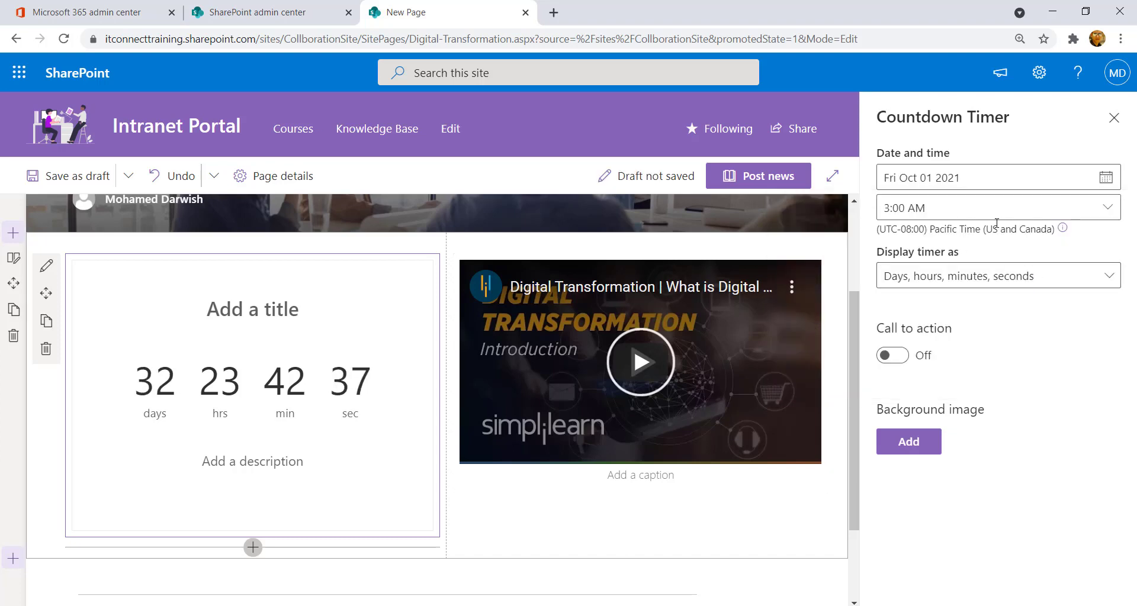
{"action": "left_click", "coordinate": [1107, 207]}
{"action": "left_click", "coordinate": [828, 536]}
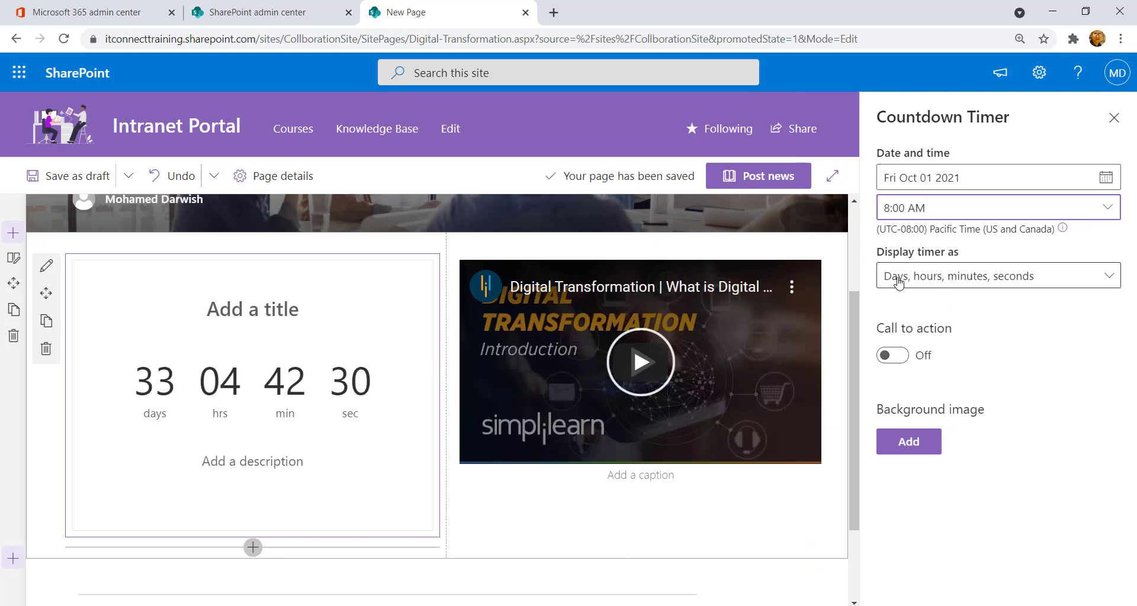
{"action": "left_click", "coordinate": [1114, 280]}
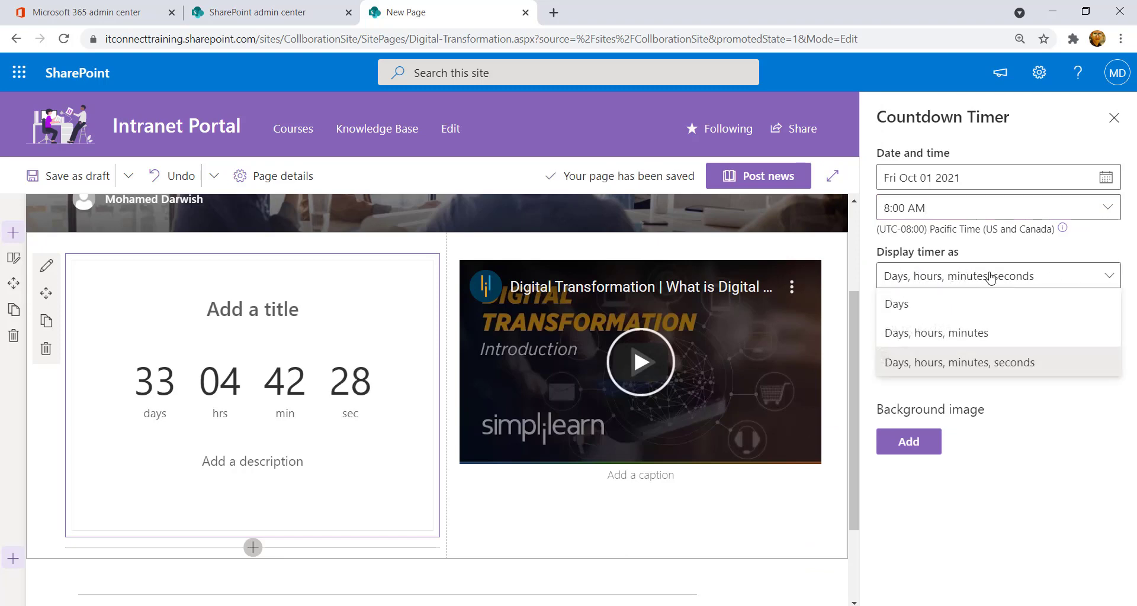
{"action": "left_click", "coordinate": [1097, 423]}
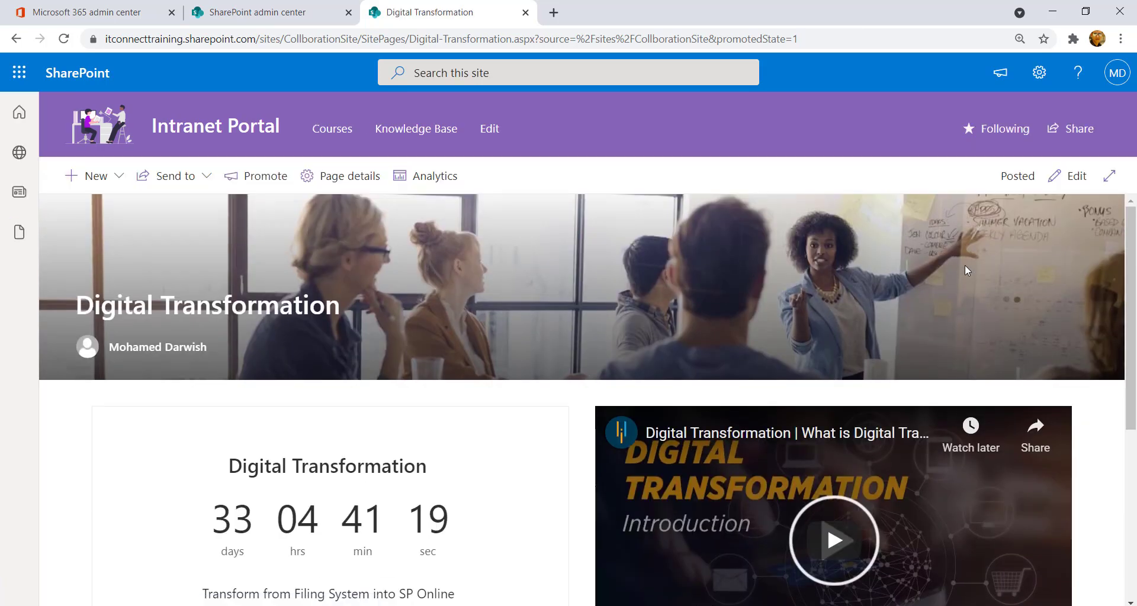
Go to the Intranet Portal home page and view the Digital Transformation post through News from the learning center
{"action": "left_click", "coordinate": [220, 129]}
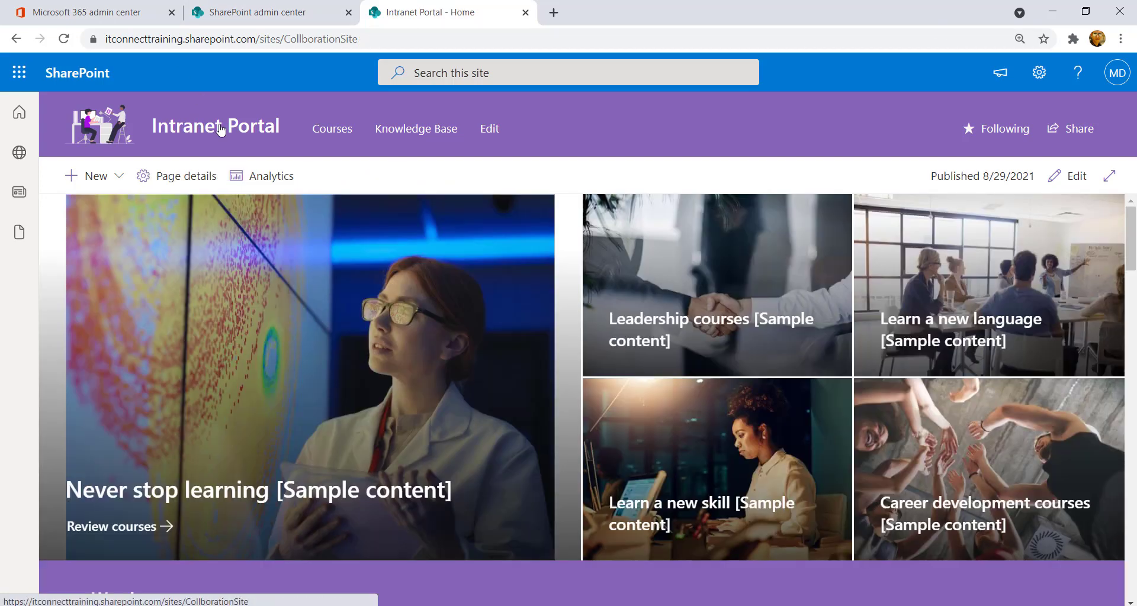
{"action": "scroll", "coordinate": [622, 330], "scroll_direction": "down", "scroll_amount": 15}
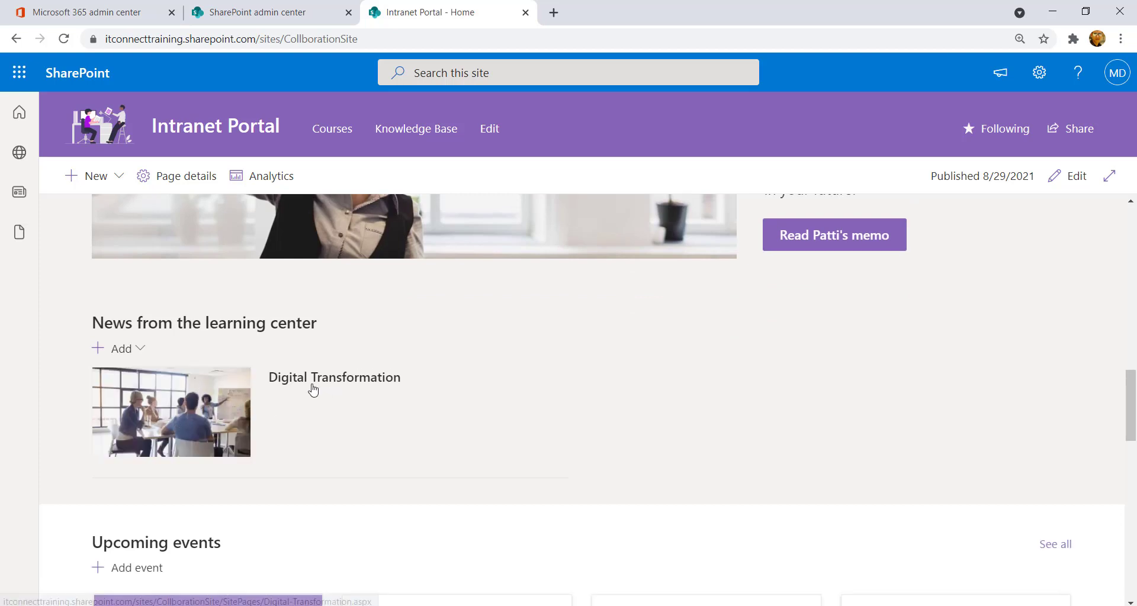
{"action": "left_click", "coordinate": [230, 402]}
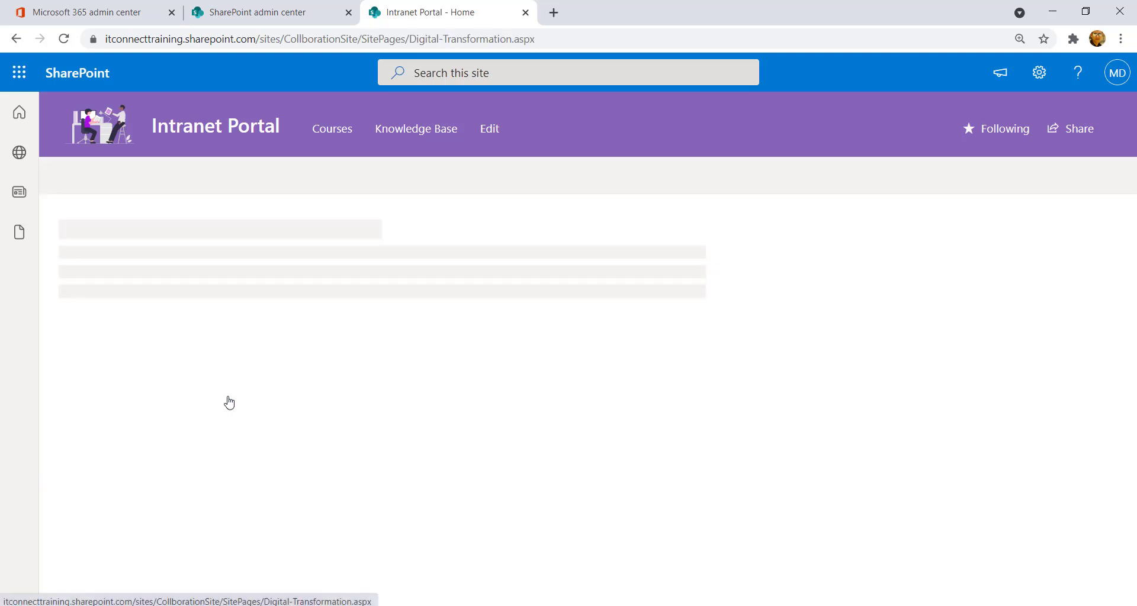
{"action": "scroll", "coordinate": [281, 403], "scroll_direction": "down", "scroll_amount": 1}
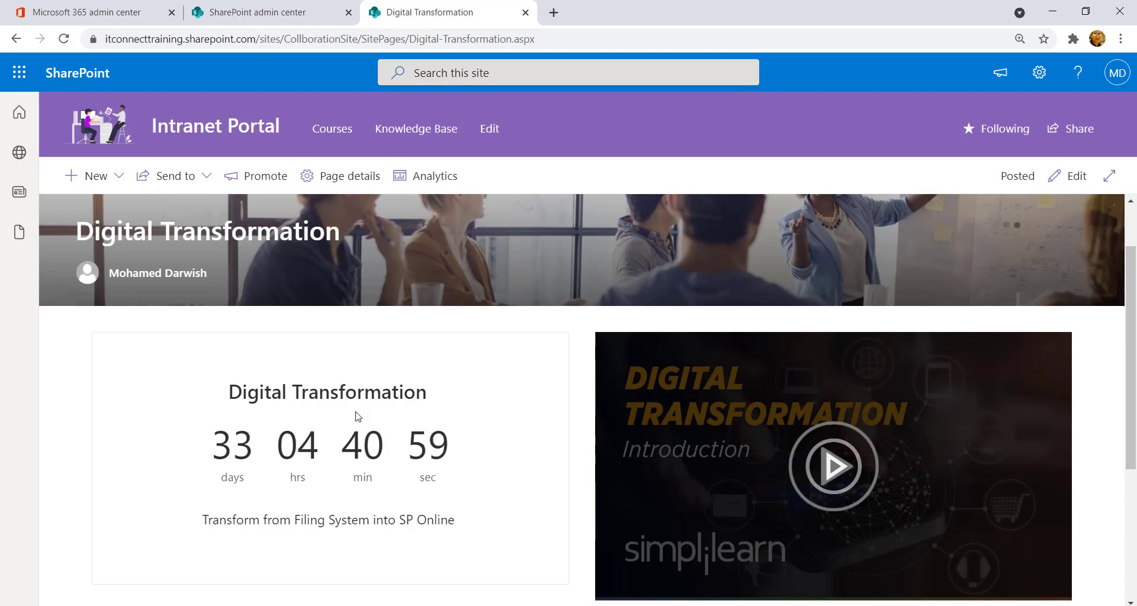
Return to the Intranet Portal home page and start a new event under Upcoming events
{"action": "left_click", "coordinate": [165, 131]}
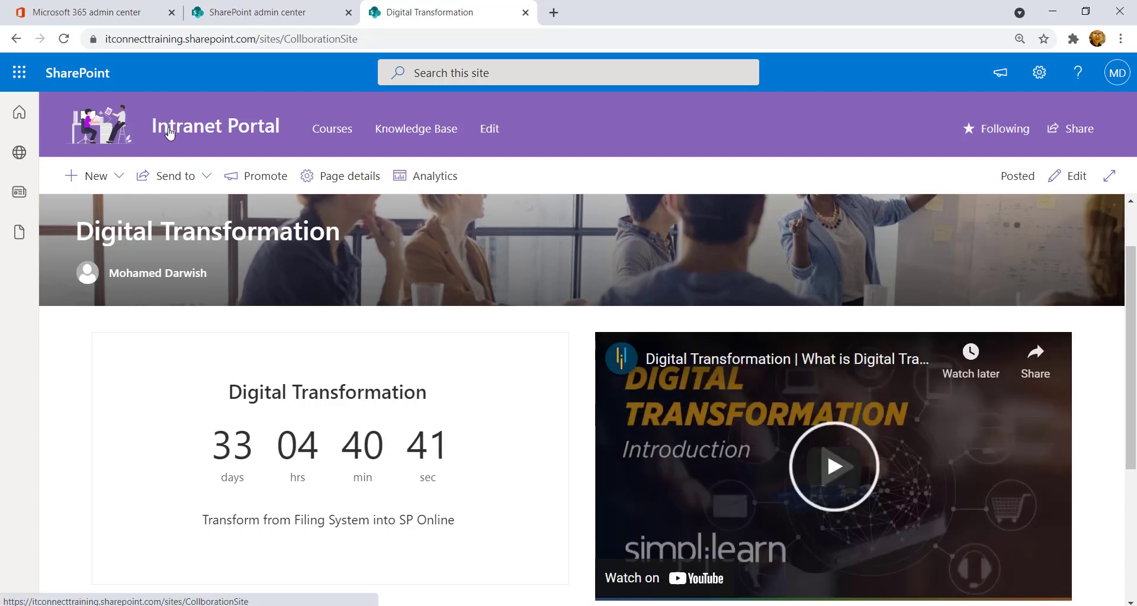
{"action": "scroll", "coordinate": [755, 355], "scroll_direction": "down", "scroll_amount": 12}
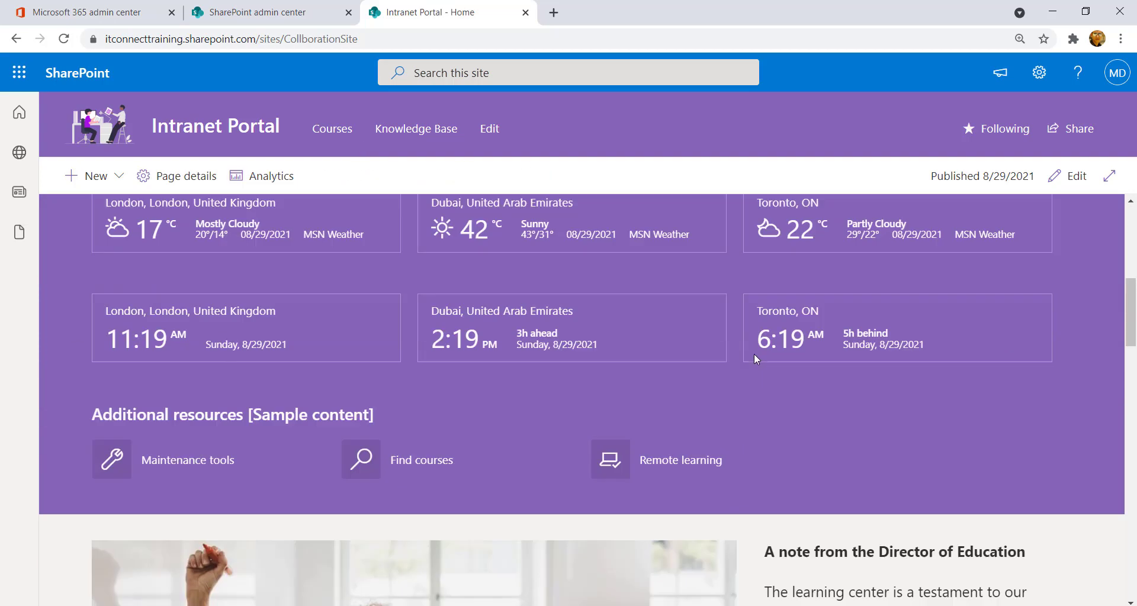
{"action": "left_click", "coordinate": [242, 339]}
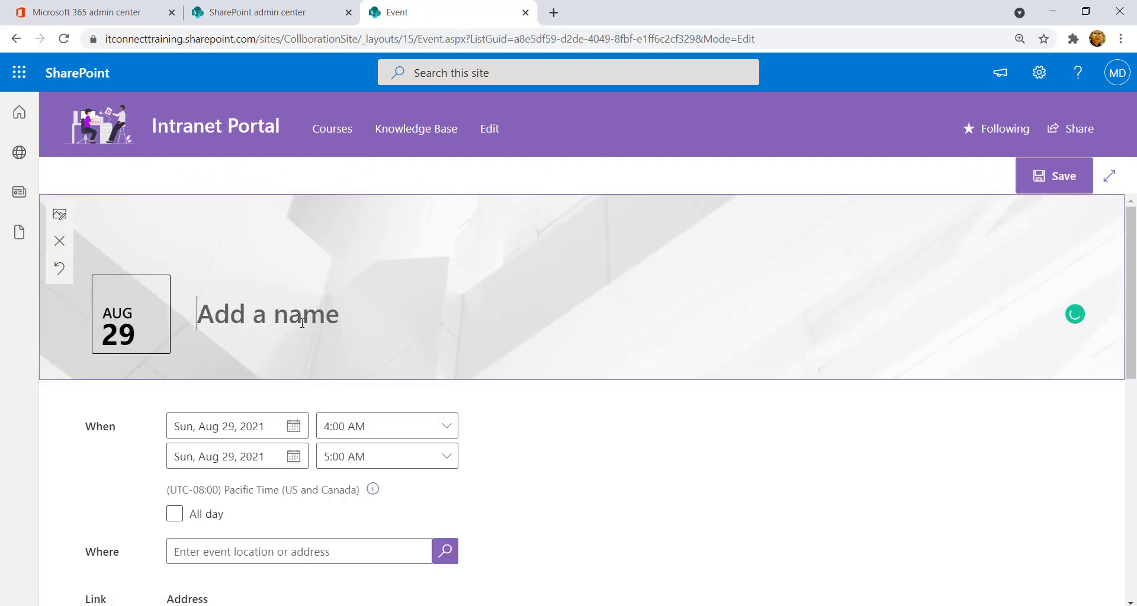
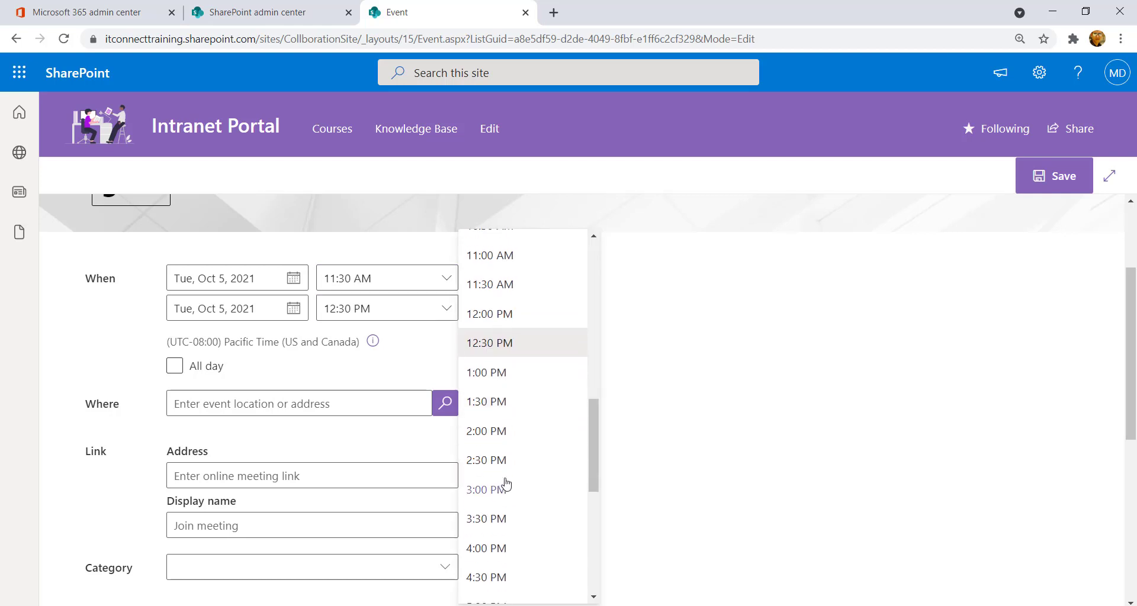
Set the event's end time to 2:30 PM and its location to Dubai, United Arab Emirates
{"action": "left_click", "coordinate": [495, 470]}
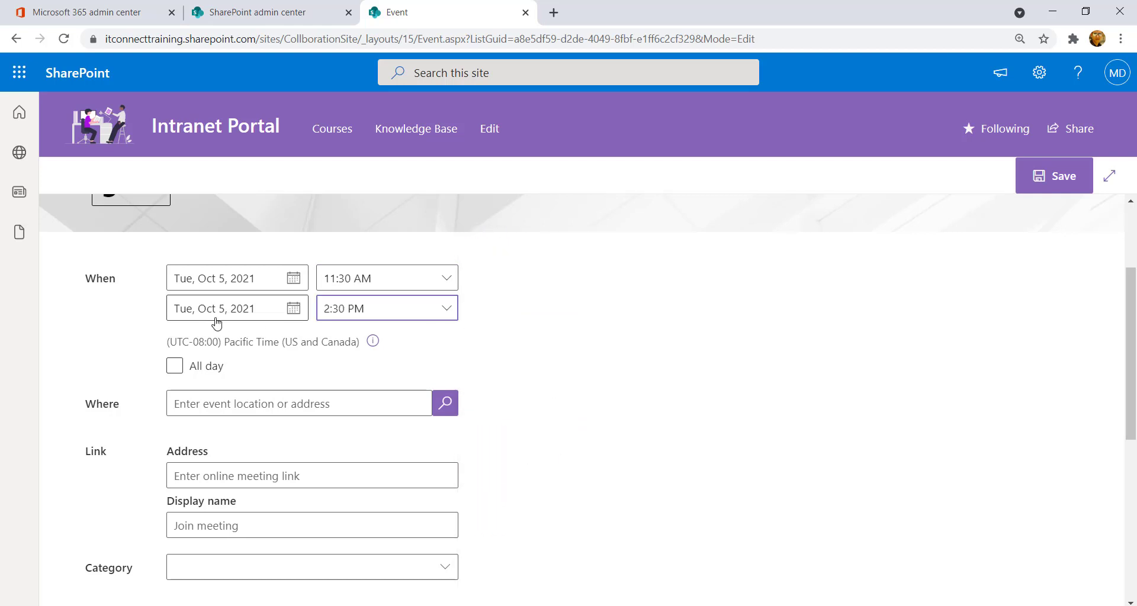
{"action": "scroll", "coordinate": [471, 355], "scroll_direction": "down", "scroll_amount": 2}
{"action": "scroll", "coordinate": [282, 308], "scroll_direction": "up", "scroll_amount": 2}
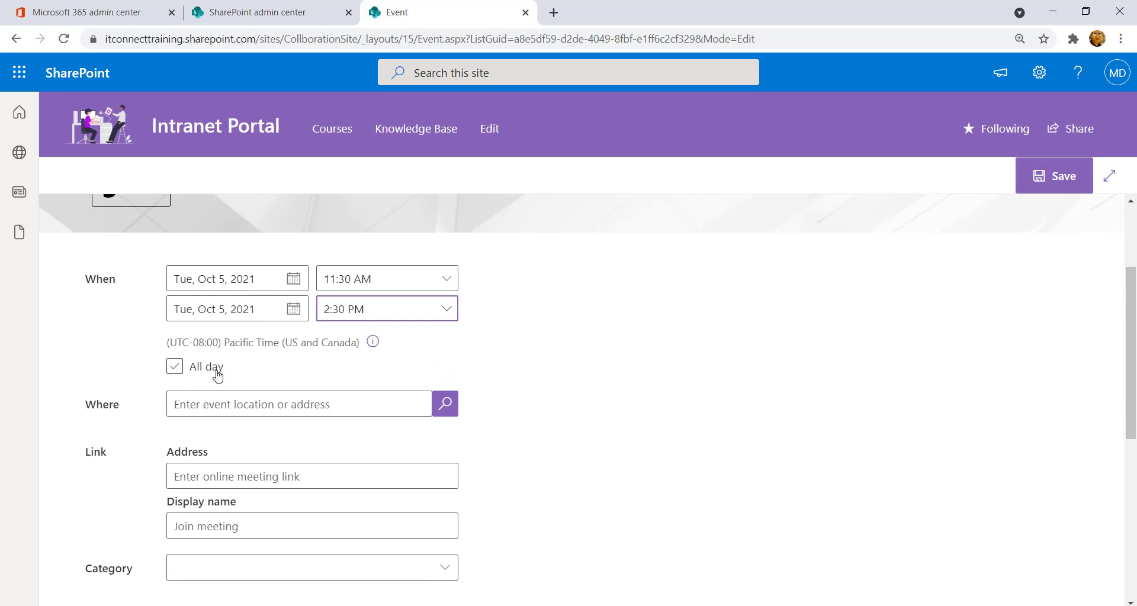
{"action": "left_click", "coordinate": [281, 403]}
{"action": "type", "text": "Dubai"}
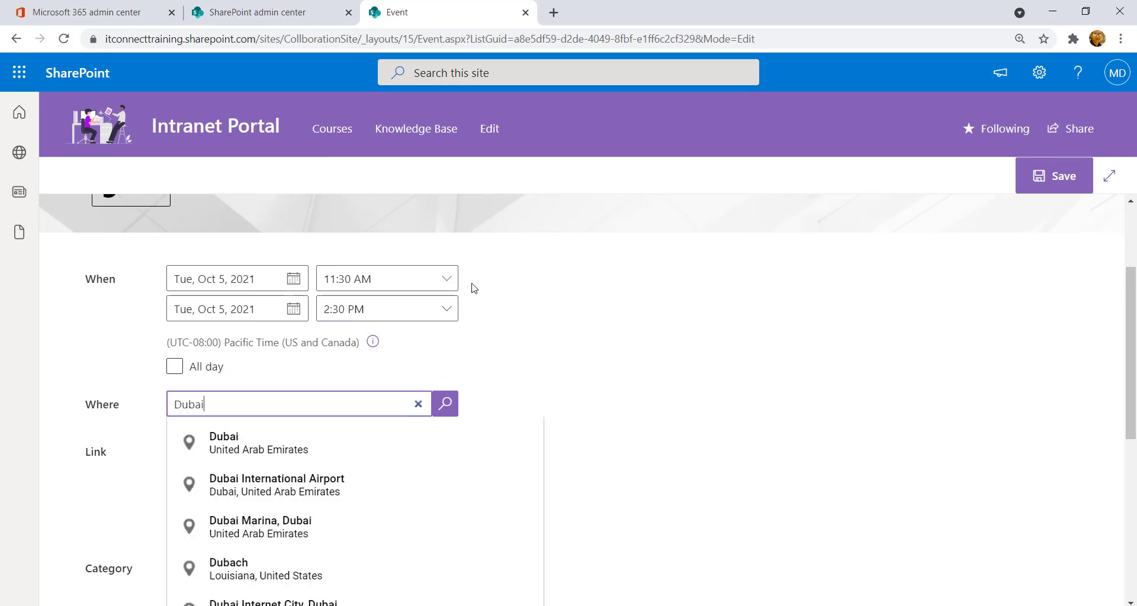
{"action": "left_click", "coordinate": [282, 450]}
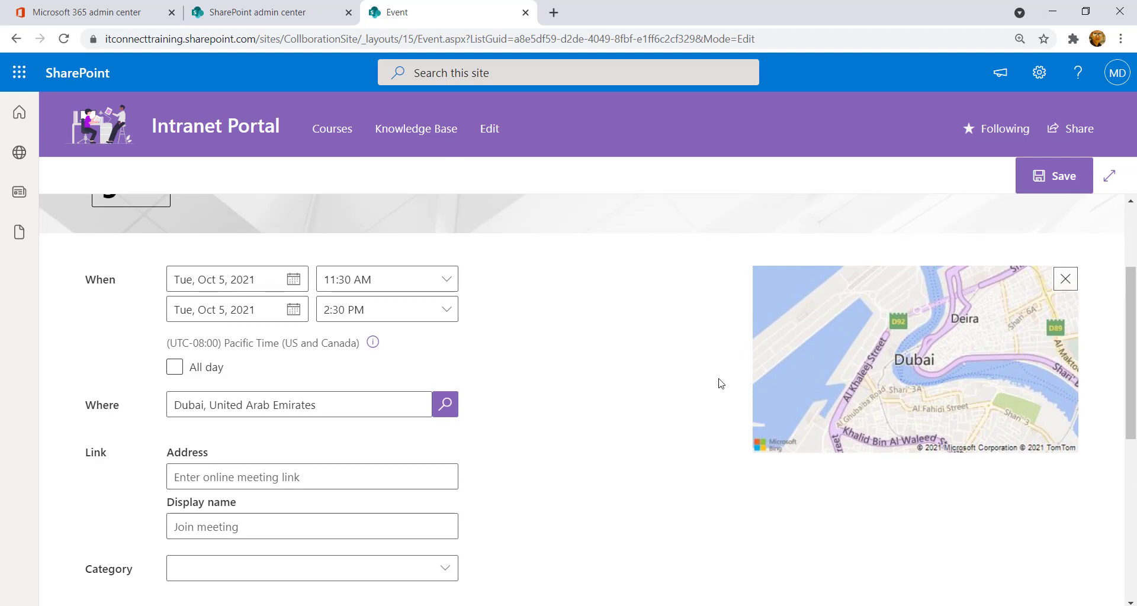
Set the event's category to Meeting
{"action": "scroll", "coordinate": [570, 352], "scroll_direction": "down", "scroll_amount": 3}
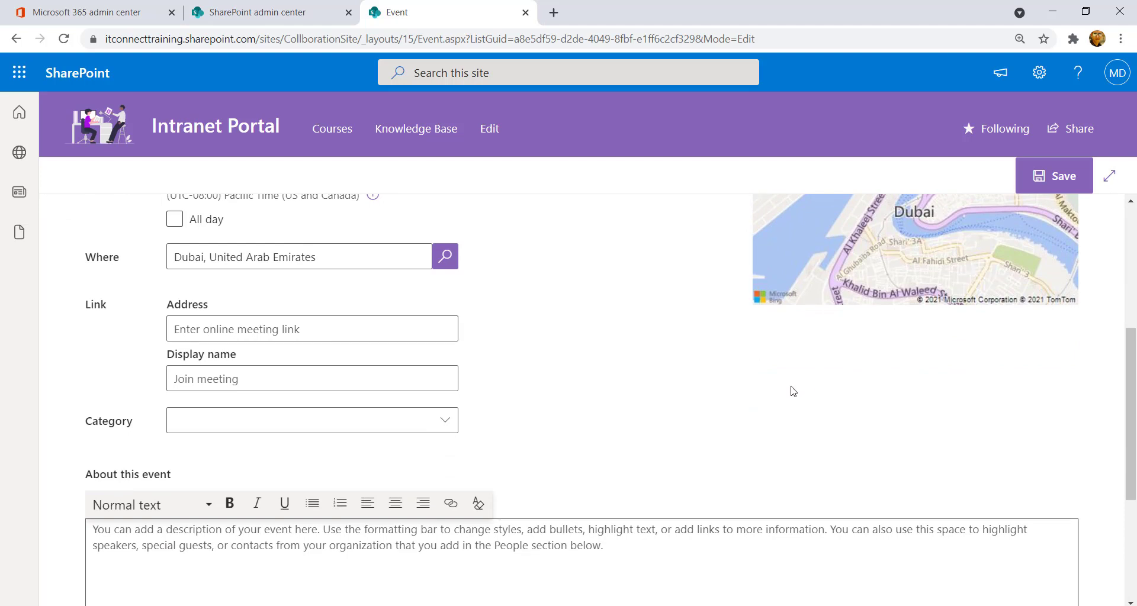
{"action": "left_click", "coordinate": [277, 379]}
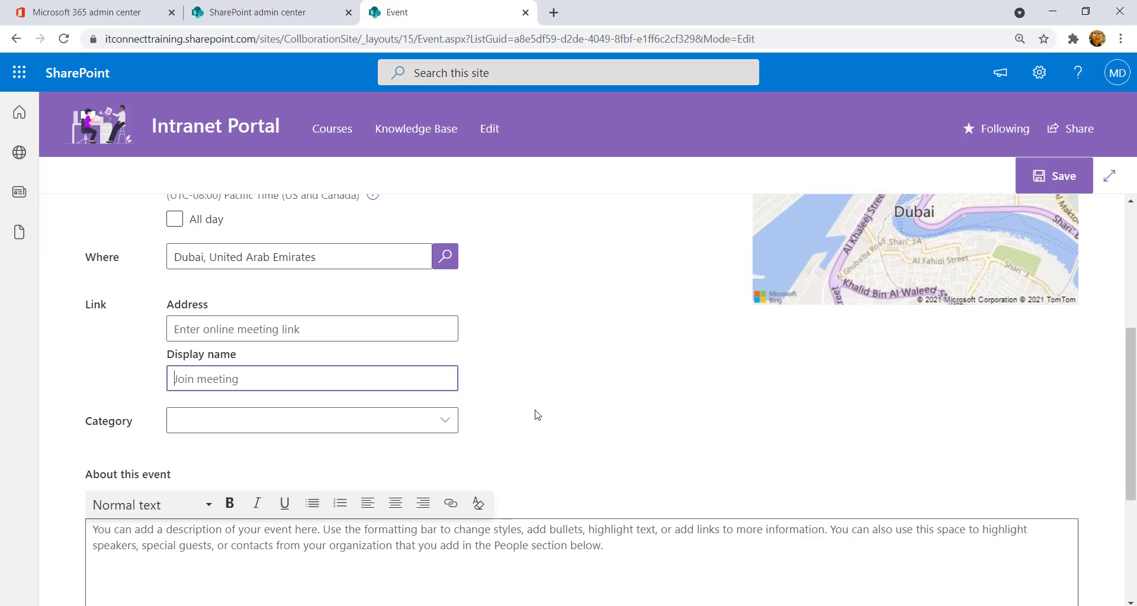
{"action": "scroll", "coordinate": [521, 415], "scroll_direction": "down", "scroll_amount": 1}
{"action": "left_click", "coordinate": [447, 357]}
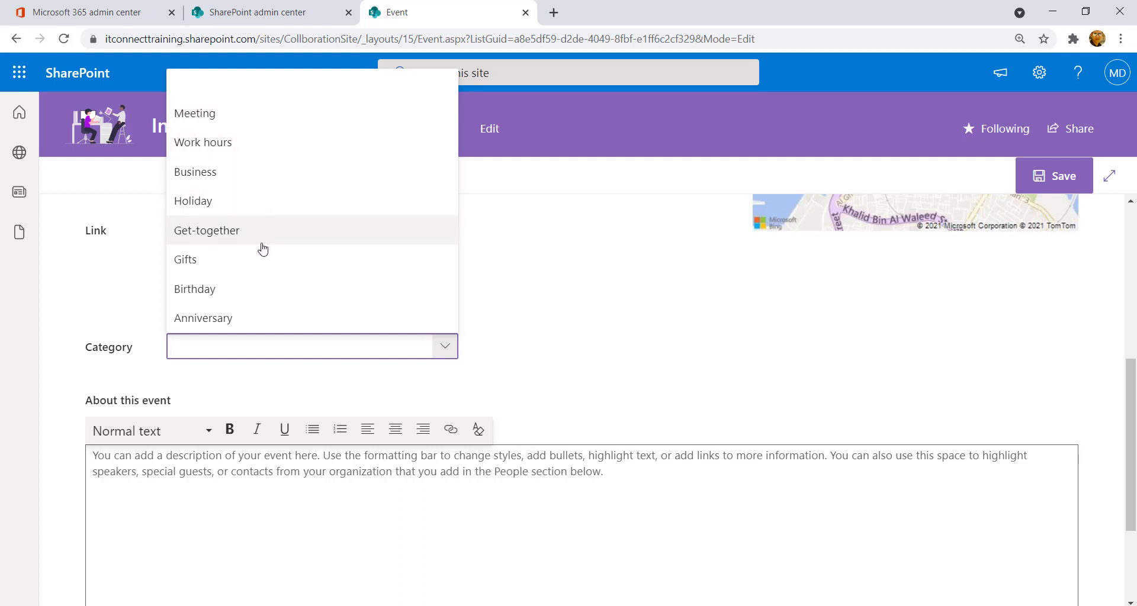
{"action": "left_click", "coordinate": [226, 124]}
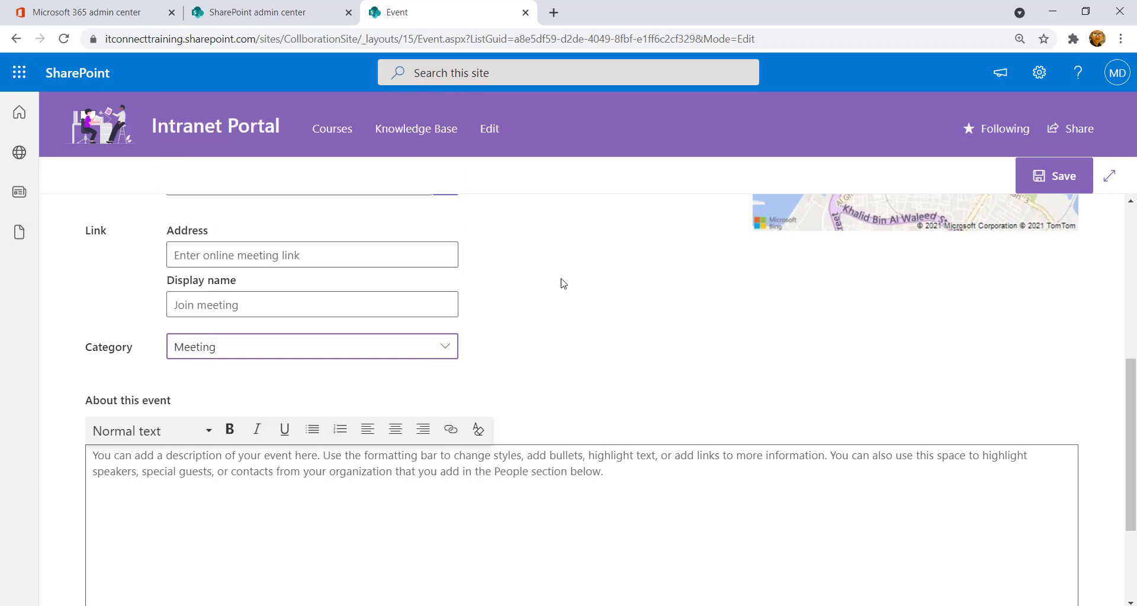
Fill the event description with the placeholder word lorem repeated thirteen times
{"action": "scroll", "coordinate": [577, 293], "scroll_direction": "down", "scroll_amount": 2}
{"action": "left_click", "coordinate": [355, 341]}
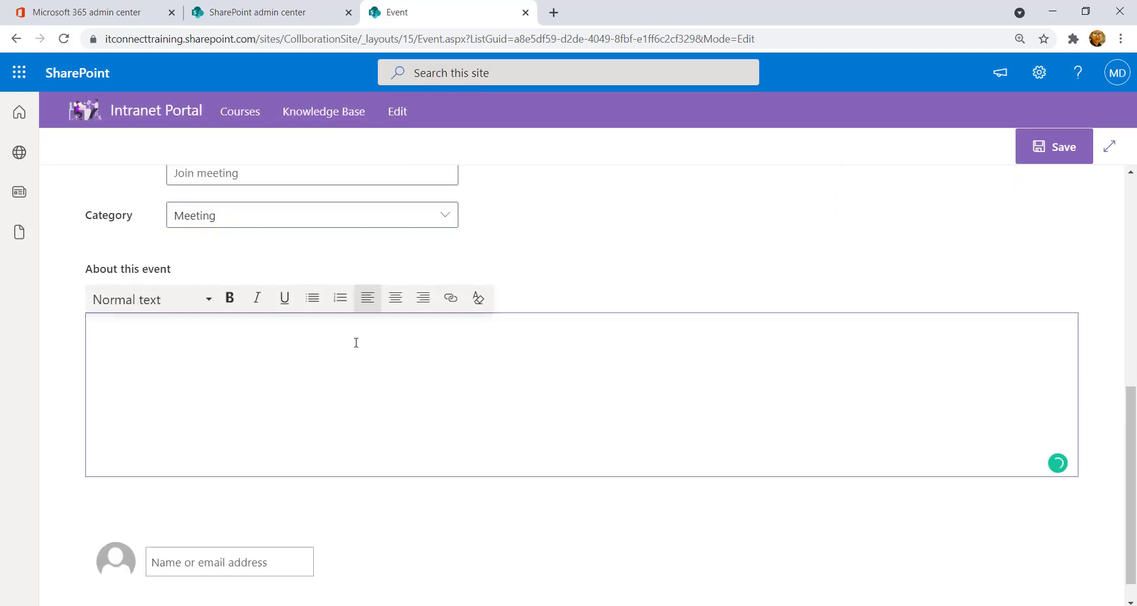
{"action": "type", "text": "lorem"}
{"action": "key", "text": "ctrl+a"}
{"action": "key", "text": "ctrl+c"}
{"action": "key", "text": "Right"}
{"action": "key", "text": "ctrl+v"}
{"action": "key", "text": "ctrl+v"}
{"action": "key", "text": "ctrl+v"}
{"action": "key", "text": "ctrl+v"}
{"action": "key", "text": "ctrl+v"}
{"action": "key", "text": "ctrl+v"}
{"action": "key", "text": "ctrl+v"}
{"action": "key", "text": "ctrl+v"}
{"action": "key", "text": "ctrl+v"}
{"action": "key", "text": "ctrl+v"}
{"action": "key", "text": "ctrl+v"}
{"action": "key", "text": "ctrl+v"}
Add the contact person to the event's people section and save the event
{"action": "left_click", "coordinate": [223, 562]}
{"action": "type", "text": "darwish"}
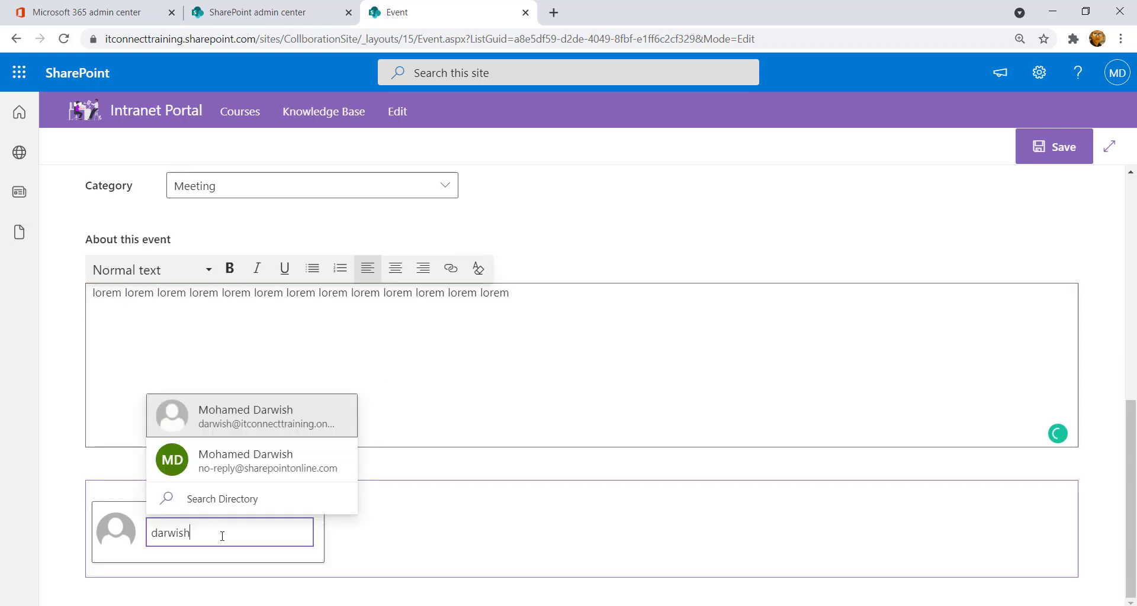
{"action": "left_click", "coordinate": [315, 420]}
{"action": "left_click", "coordinate": [472, 535]}
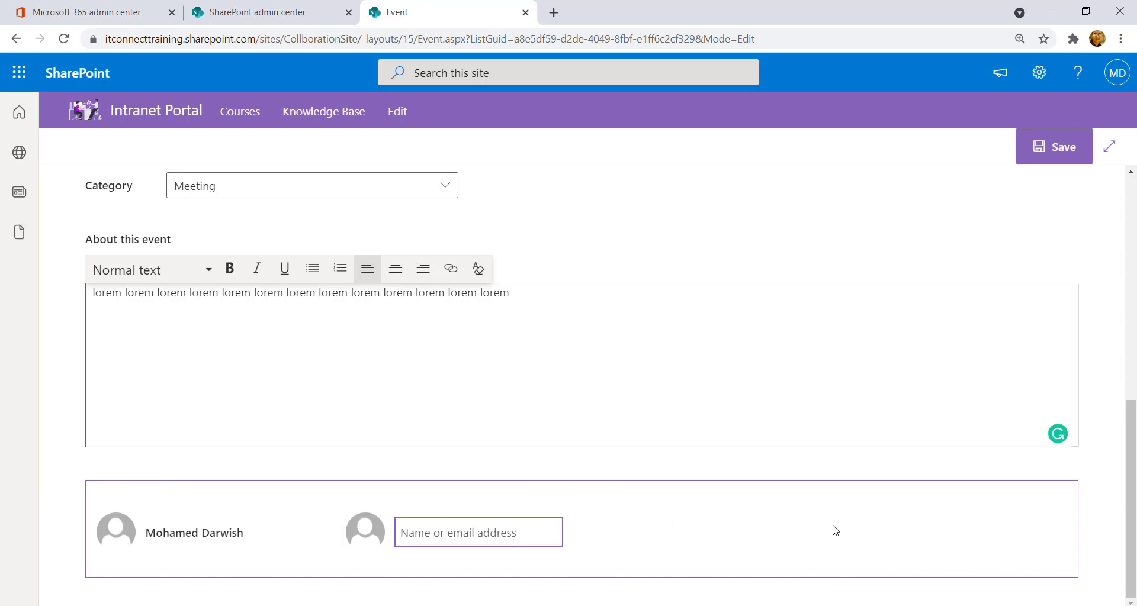
{"action": "left_click", "coordinate": [1064, 147]}
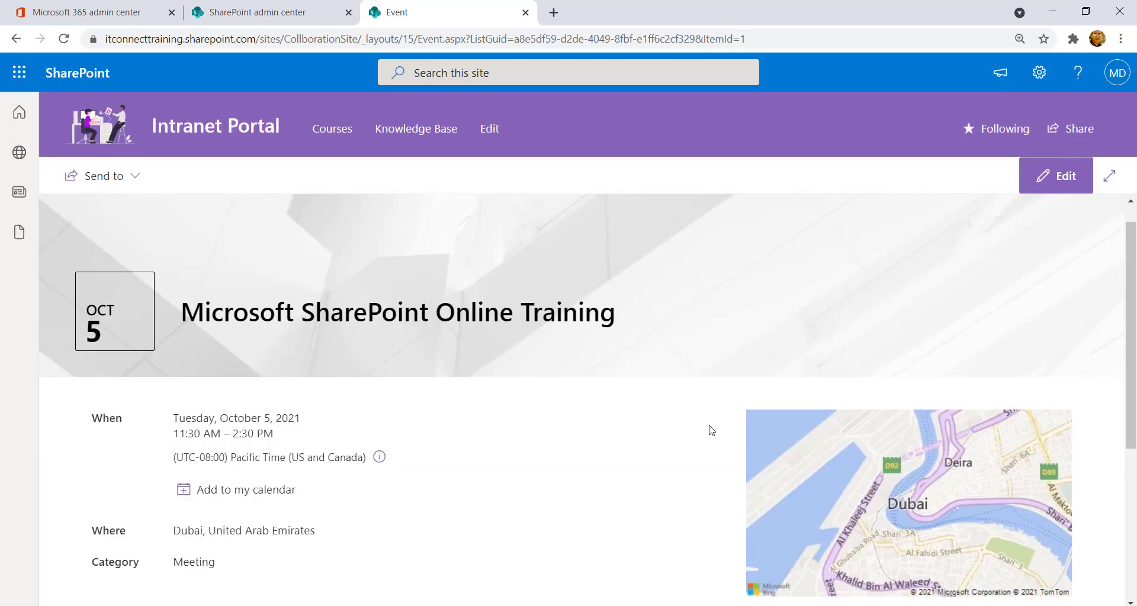
{"action": "scroll", "coordinate": [548, 430], "scroll_direction": "down", "scroll_amount": 3}
{"action": "scroll", "coordinate": [548, 431], "scroll_direction": "down", "scroll_amount": 2}
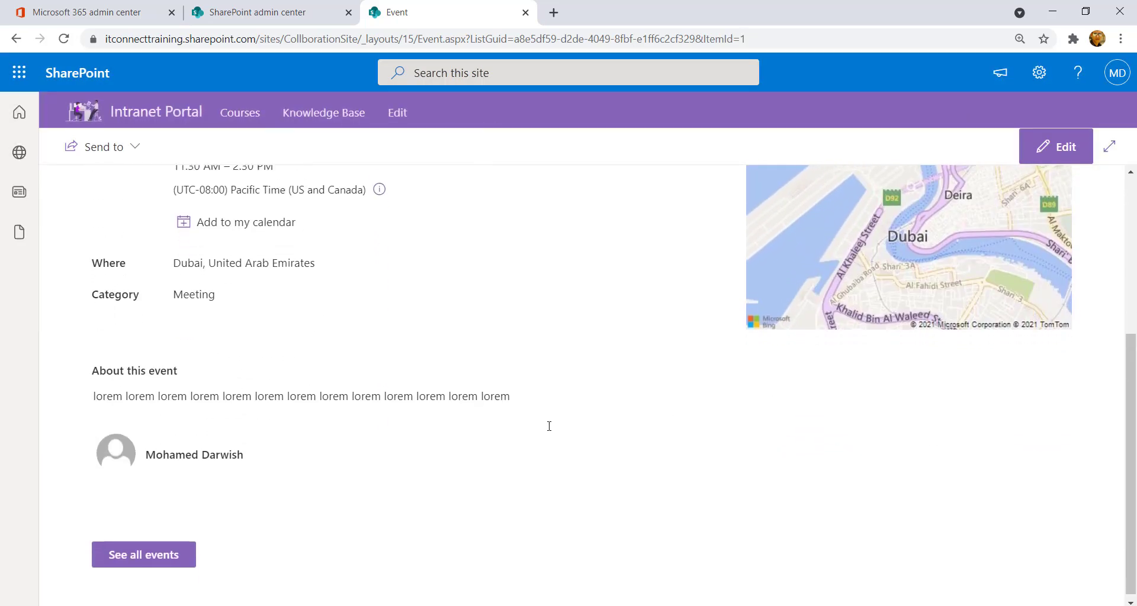
{"action": "scroll", "coordinate": [292, 197], "scroll_direction": "up", "scroll_amount": 5}
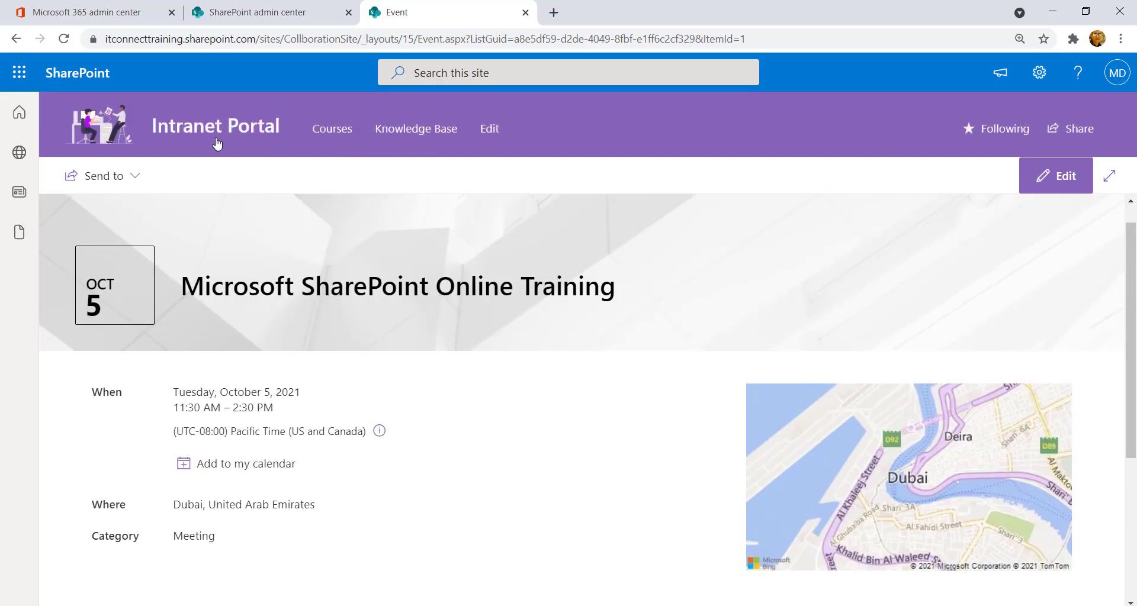
Return to the Intranet Portal home page and start another upcoming event named Birthday Party
{"action": "left_click", "coordinate": [215, 140]}
{"action": "scroll", "coordinate": [559, 359], "scroll_direction": "down", "scroll_amount": 15}
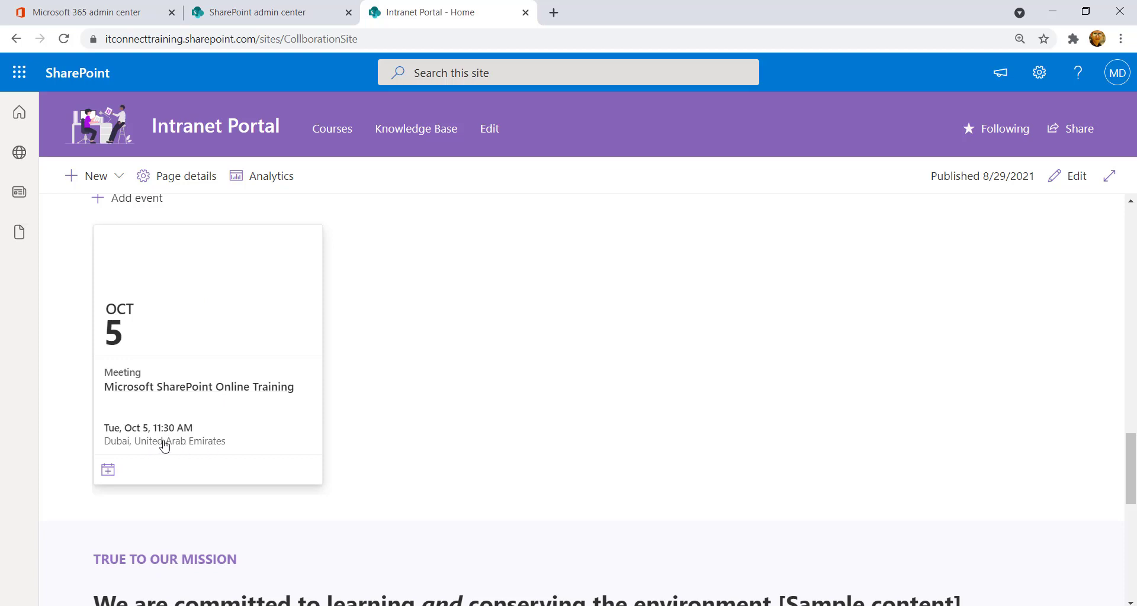
{"action": "scroll", "coordinate": [416, 418], "scroll_direction": "up", "scroll_amount": 3}
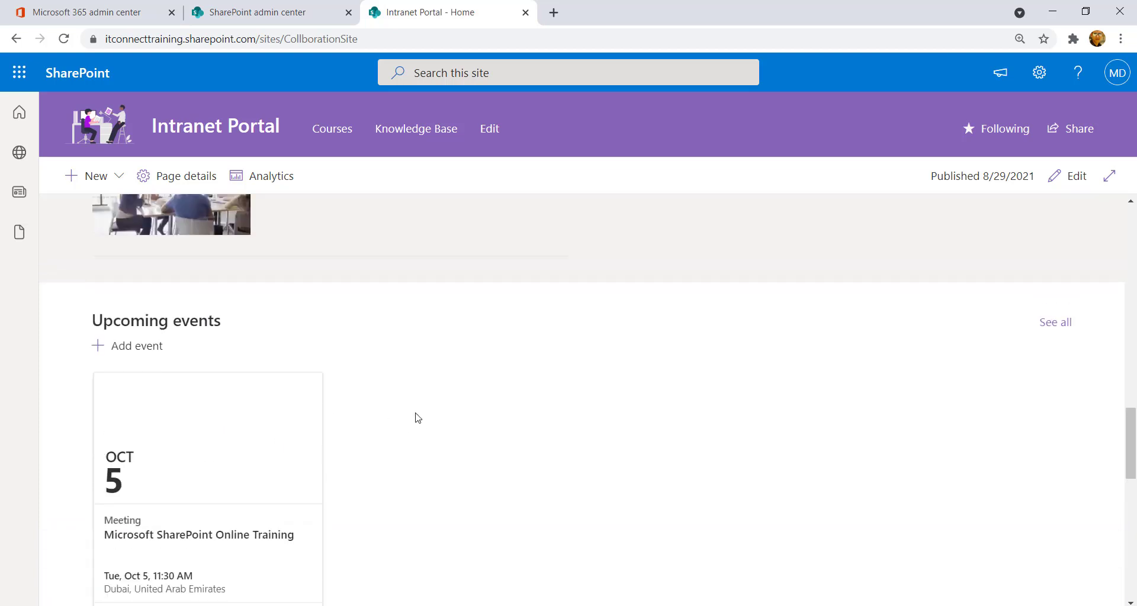
{"action": "left_click", "coordinate": [122, 346]}
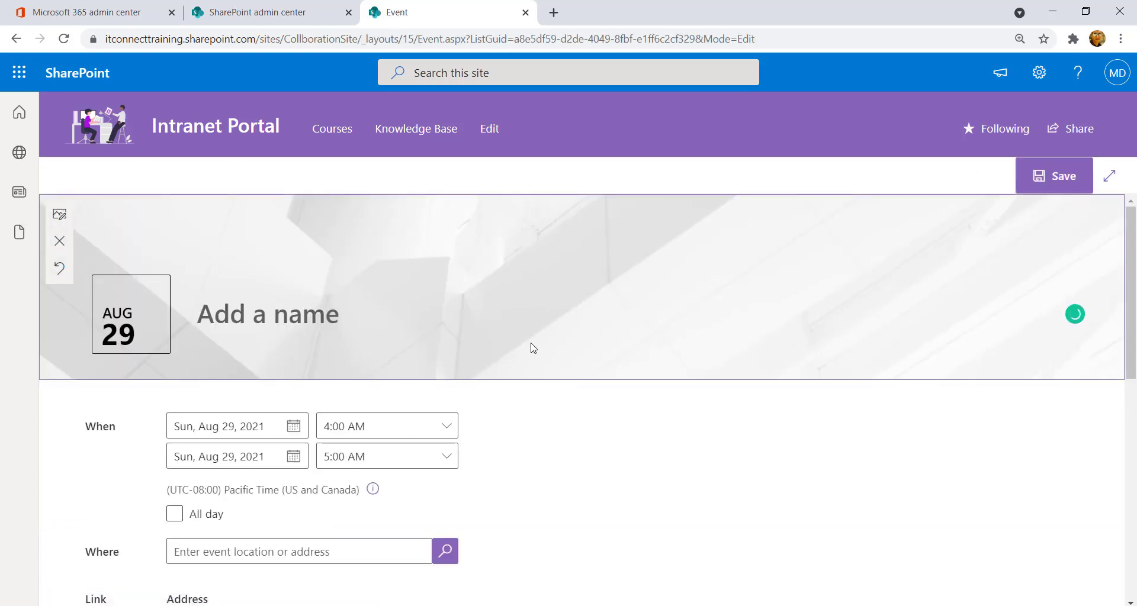
{"action": "type", "text": "Birthday Party"}
Schedule the event for September 8, 2021, 8:00 PM to 9:00 PM, in Dubai, United Arab Emirates
{"action": "scroll", "coordinate": [290, 363], "scroll_direction": "down", "scroll_amount": 1}
{"action": "left_click", "coordinate": [291, 361]}
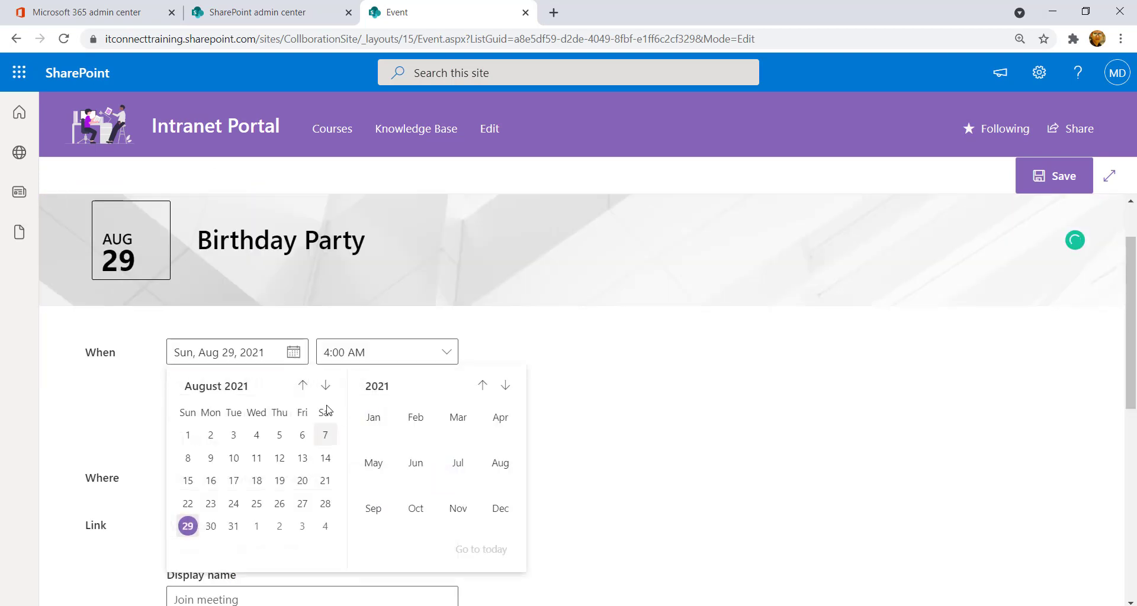
{"action": "left_click", "coordinate": [325, 386]}
{"action": "left_click", "coordinate": [256, 458]}
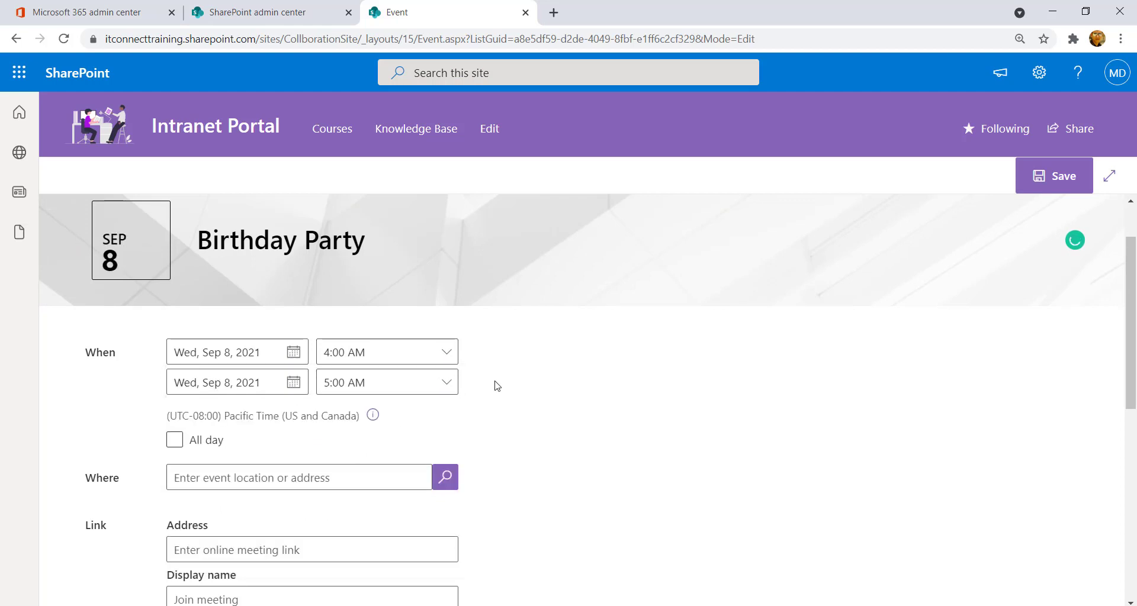
{"action": "left_click", "coordinate": [449, 359]}
Set the event's category to Birthday, enter the description Happy Birthday and save the event
{"action": "scroll", "coordinate": [450, 360], "scroll_direction": "down", "scroll_amount": 6}
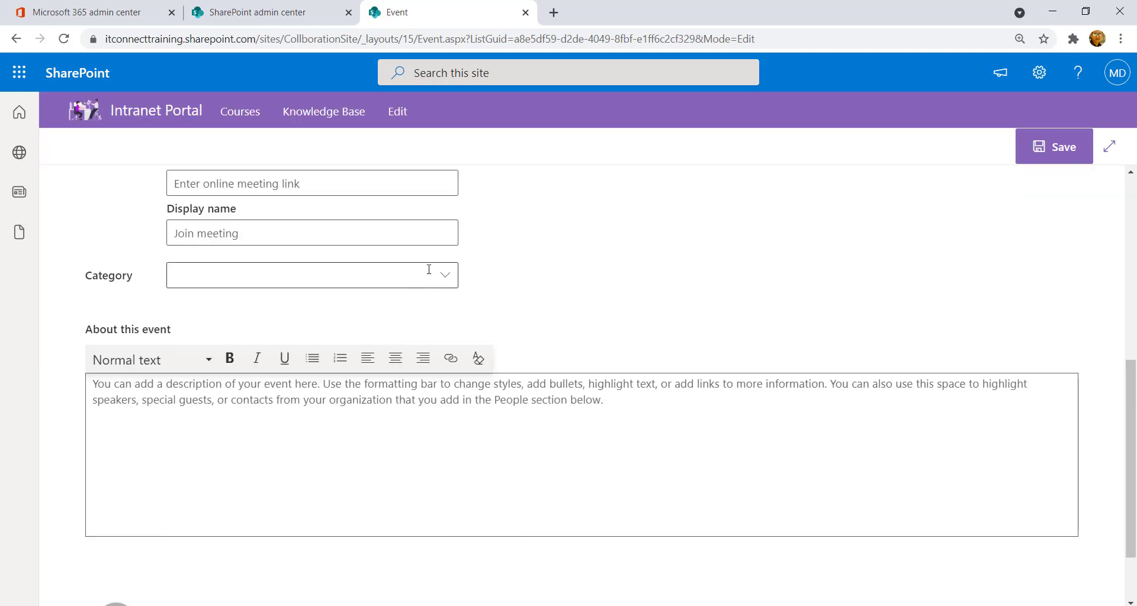
{"action": "left_click", "coordinate": [445, 277]}
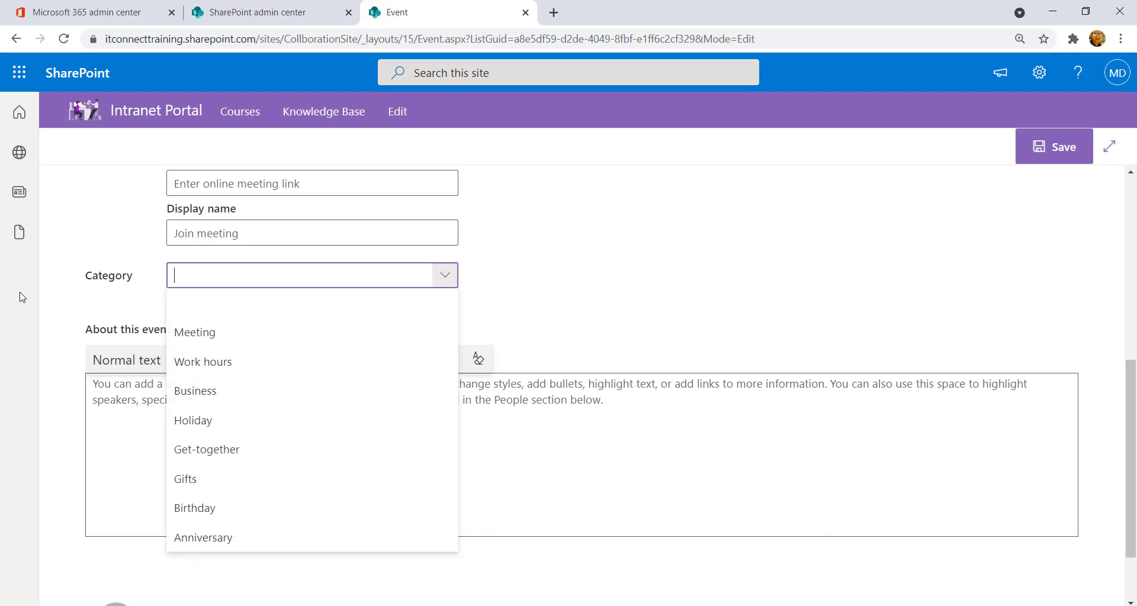
{"action": "left_click", "coordinate": [223, 508]}
{"action": "left_click", "coordinate": [222, 436]}
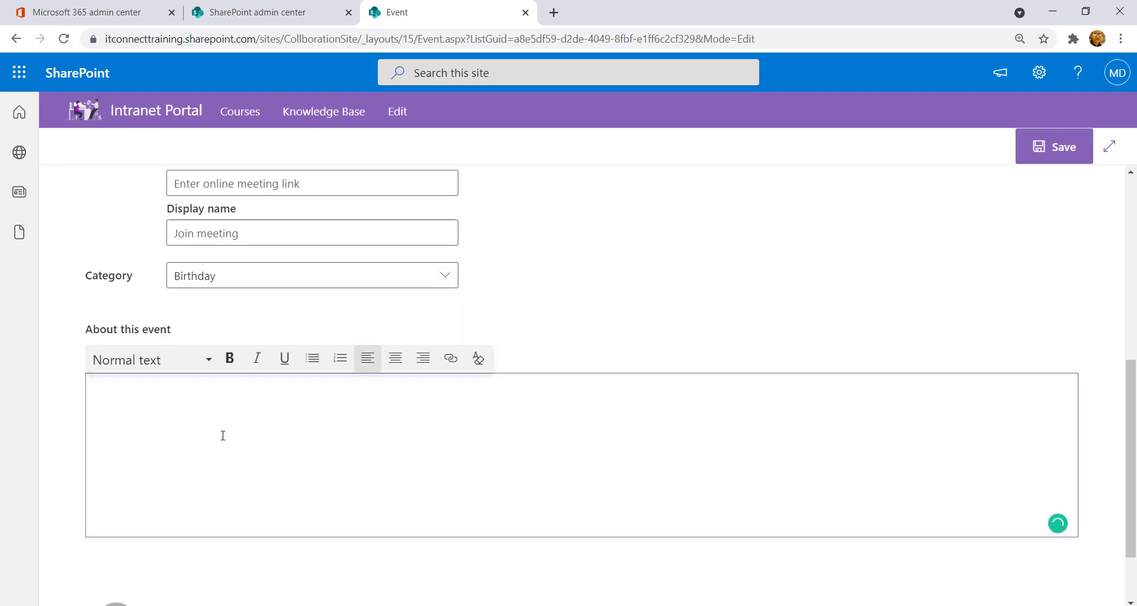
{"action": "type", "text": "Happy Birthda"}
{"action": "left_click", "coordinate": [1043, 155]}
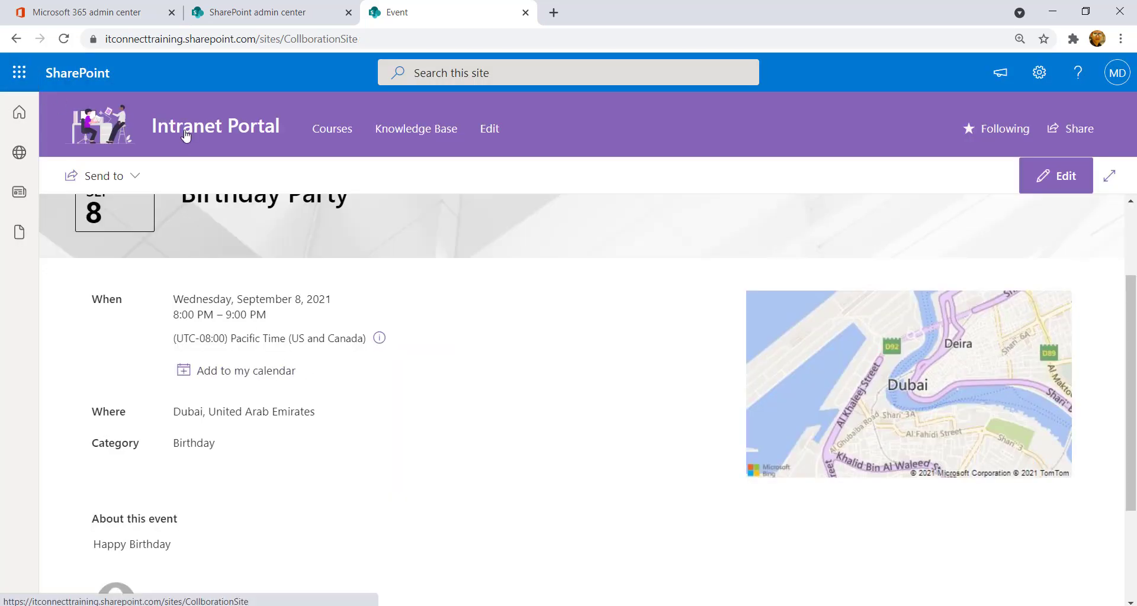
Return to the Intranet Portal home page and review the Upcoming events section and the mission section below it
{"action": "left_click", "coordinate": [185, 136]}
{"action": "scroll", "coordinate": [718, 305], "scroll_direction": "down", "scroll_amount": 10}
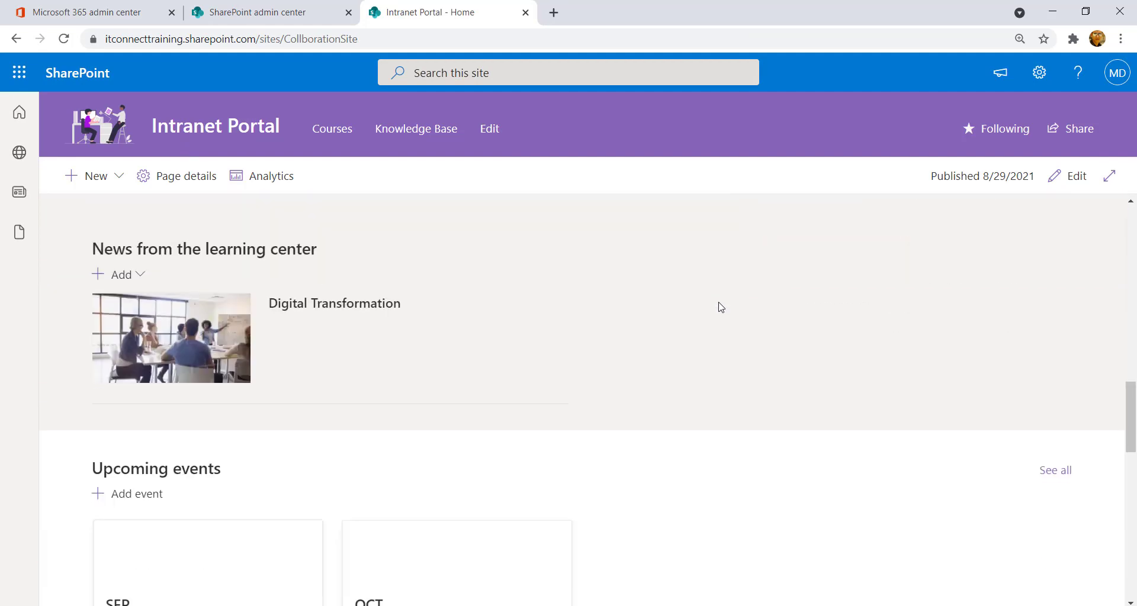
{"action": "scroll", "coordinate": [720, 306], "scroll_direction": "down", "scroll_amount": 7}
{"action": "scroll", "coordinate": [444, 336], "scroll_direction": "up", "scroll_amount": 1}
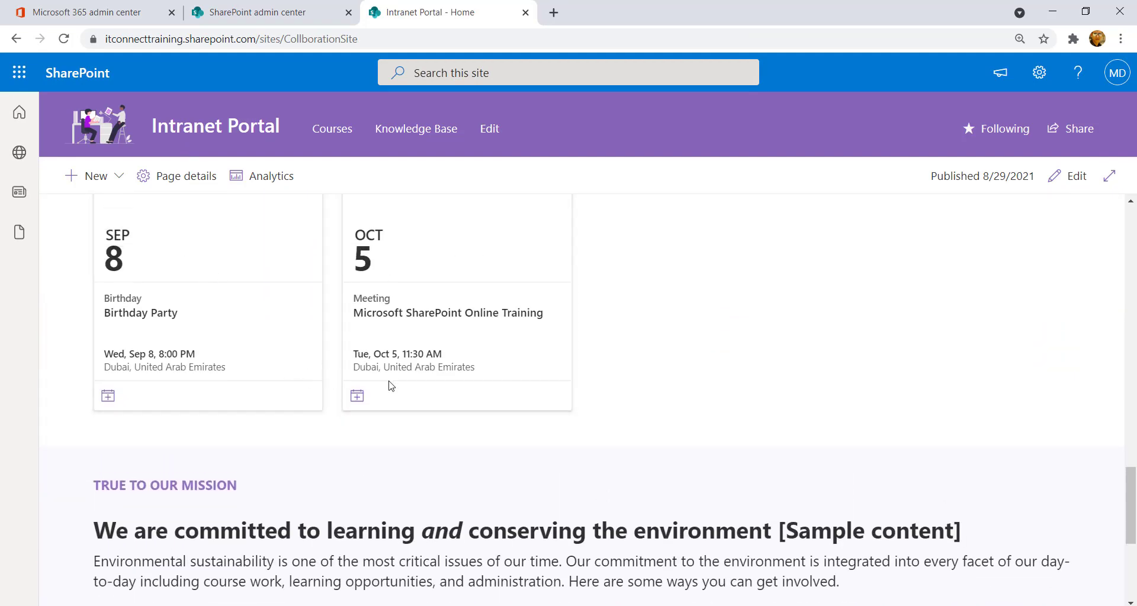
{"action": "scroll", "coordinate": [592, 402], "scroll_direction": "up", "scroll_amount": 1}
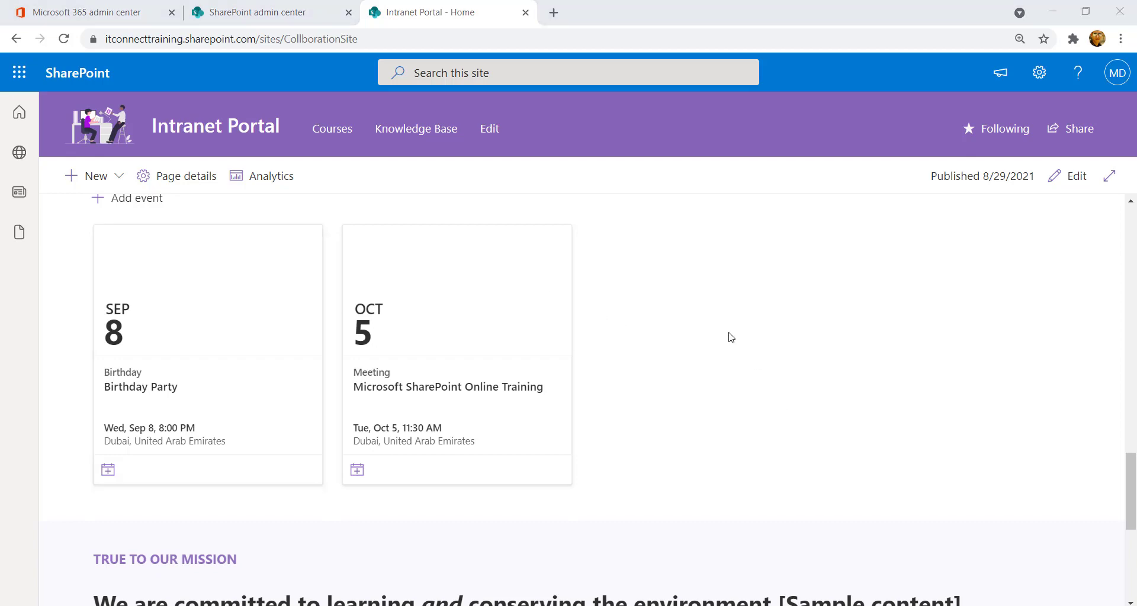
{"action": "scroll", "coordinate": [731, 338], "scroll_direction": "down", "scroll_amount": 3}
{"action": "scroll", "coordinate": [731, 337], "scroll_direction": "down", "scroll_amount": 3}
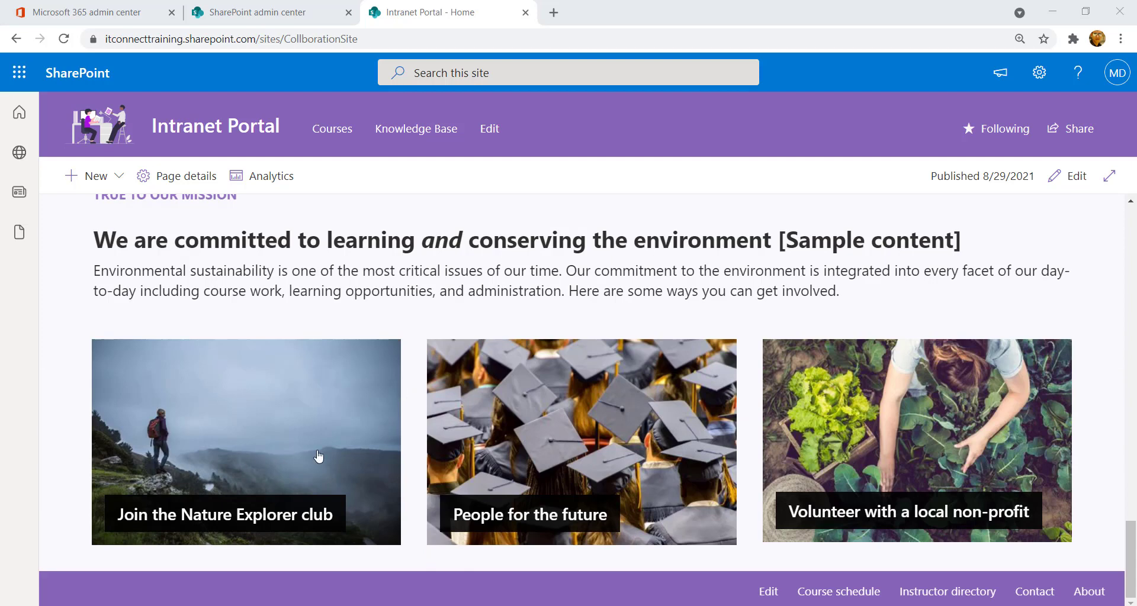
{"action": "scroll", "coordinate": [417, 325], "scroll_direction": "up", "scroll_amount": 15}
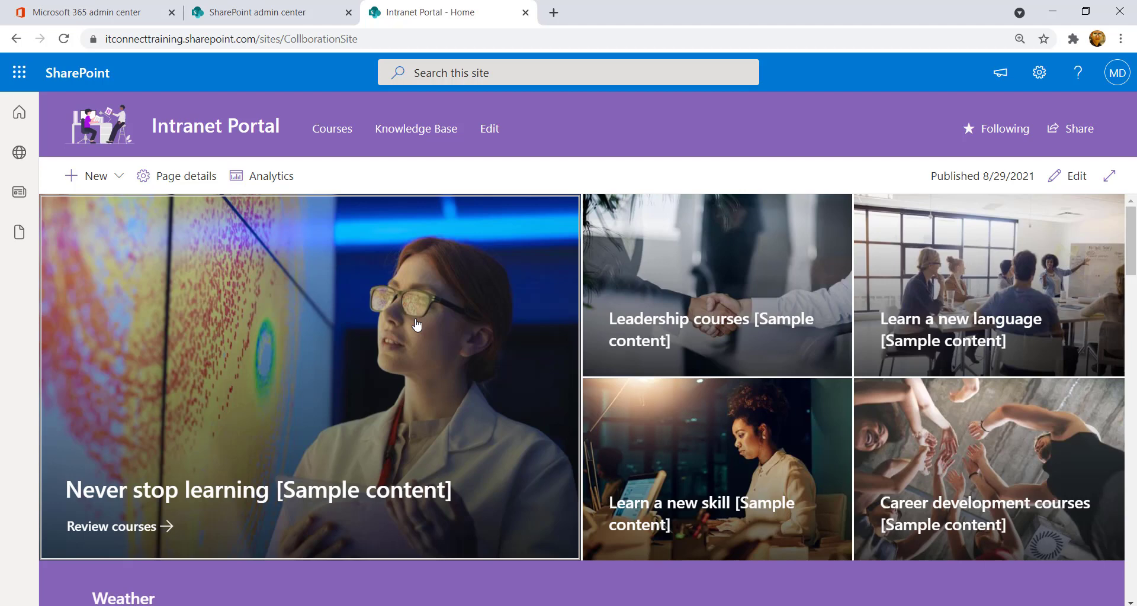
Open the home page's version history from its page details and preview published version 1.0
{"action": "left_click", "coordinate": [180, 176]}
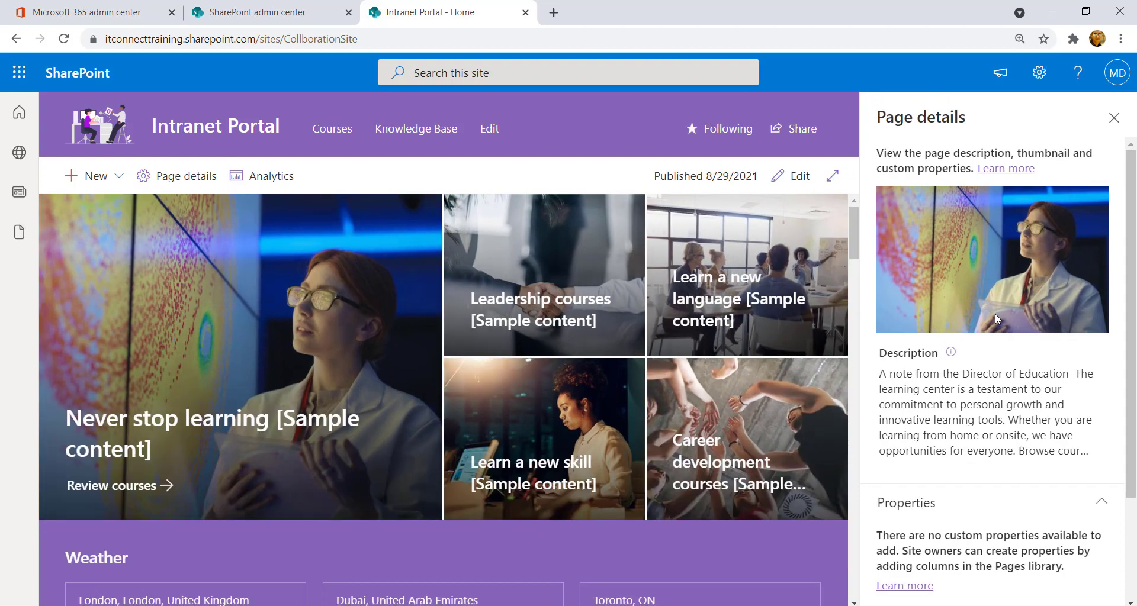
{"action": "scroll", "coordinate": [993, 311], "scroll_direction": "down", "scroll_amount": 3}
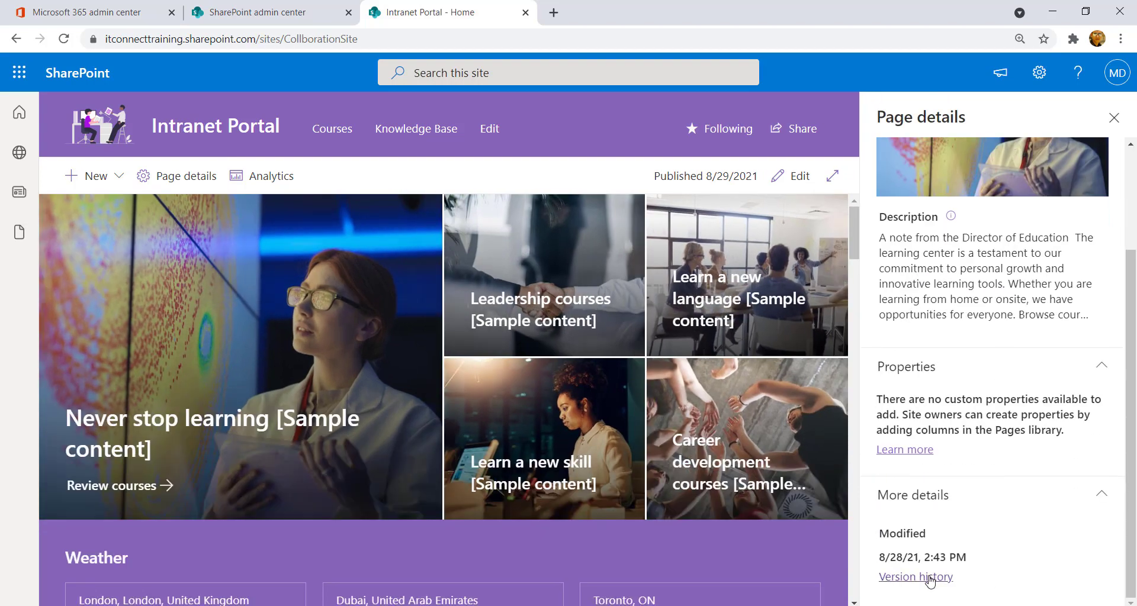
{"action": "left_click", "coordinate": [930, 578]}
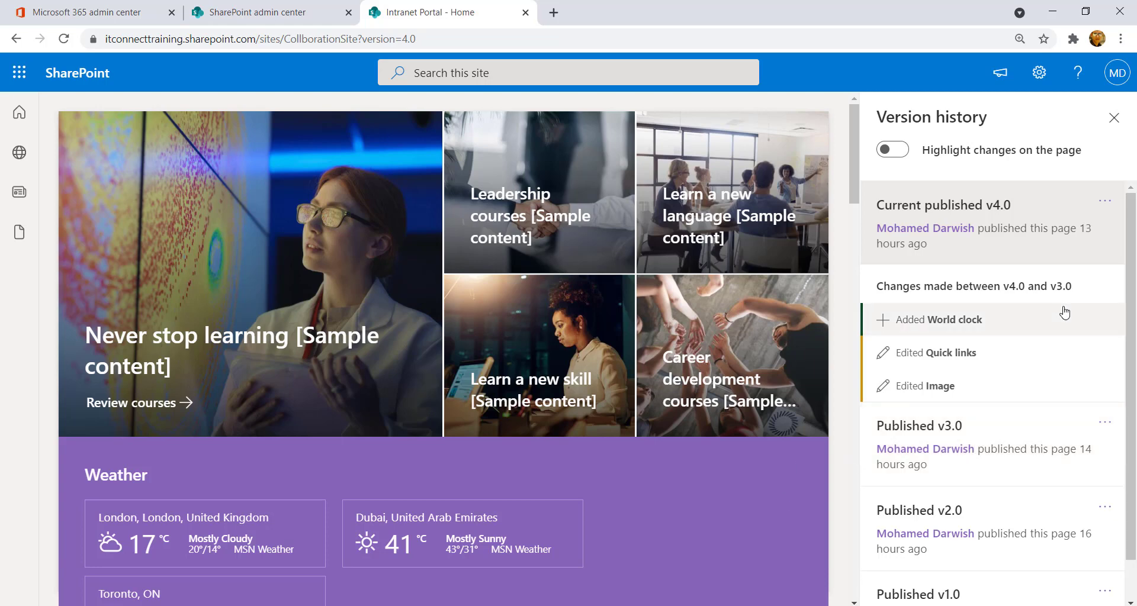
{"action": "scroll", "coordinate": [1042, 543], "scroll_direction": "down", "scroll_amount": 1}
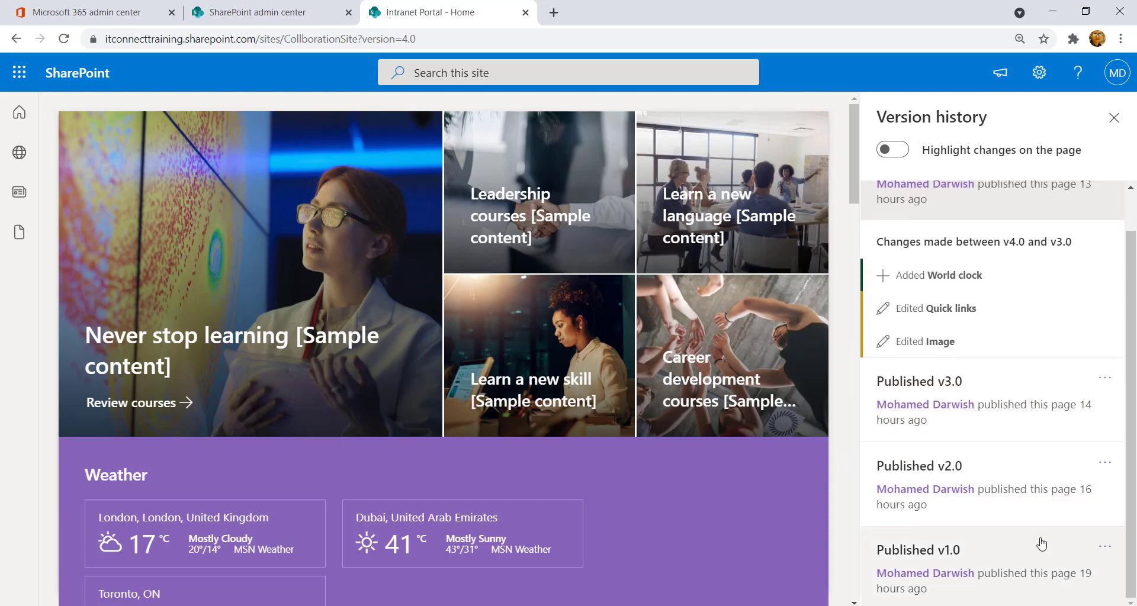
{"action": "left_click", "coordinate": [1012, 556]}
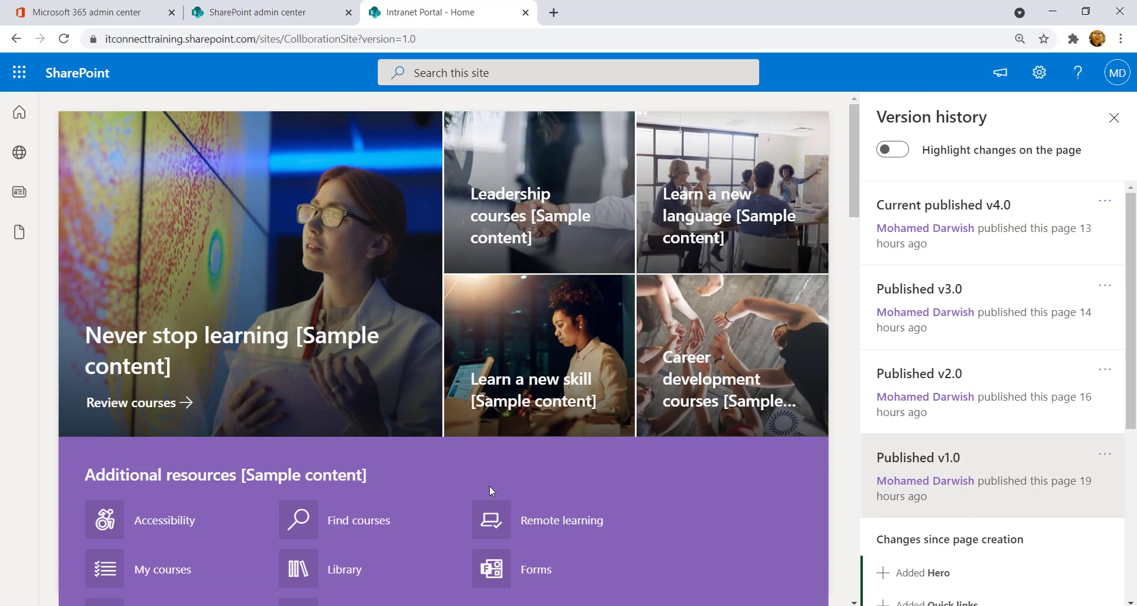
Preview the current published version 4.0 and examine the sections changed since version 3.0
{"action": "left_click", "coordinate": [1058, 237]}
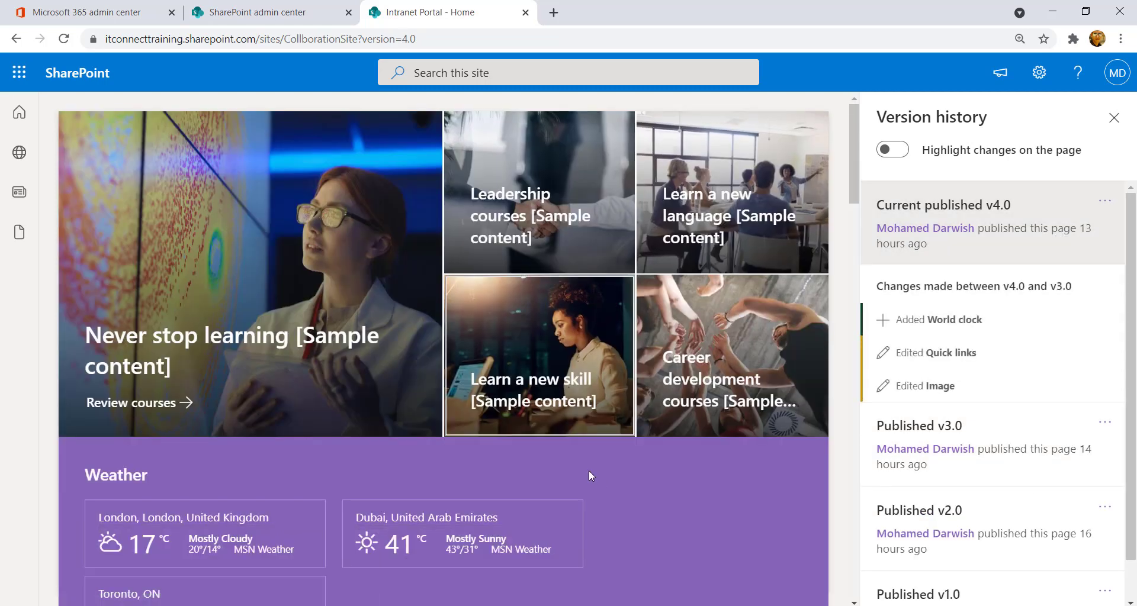
{"action": "scroll", "coordinate": [296, 477], "scroll_direction": "down", "scroll_amount": 3}
{"action": "scroll", "coordinate": [303, 448], "scroll_direction": "down", "scroll_amount": 2}
{"action": "scroll", "coordinate": [477, 521], "scroll_direction": "down", "scroll_amount": 1}
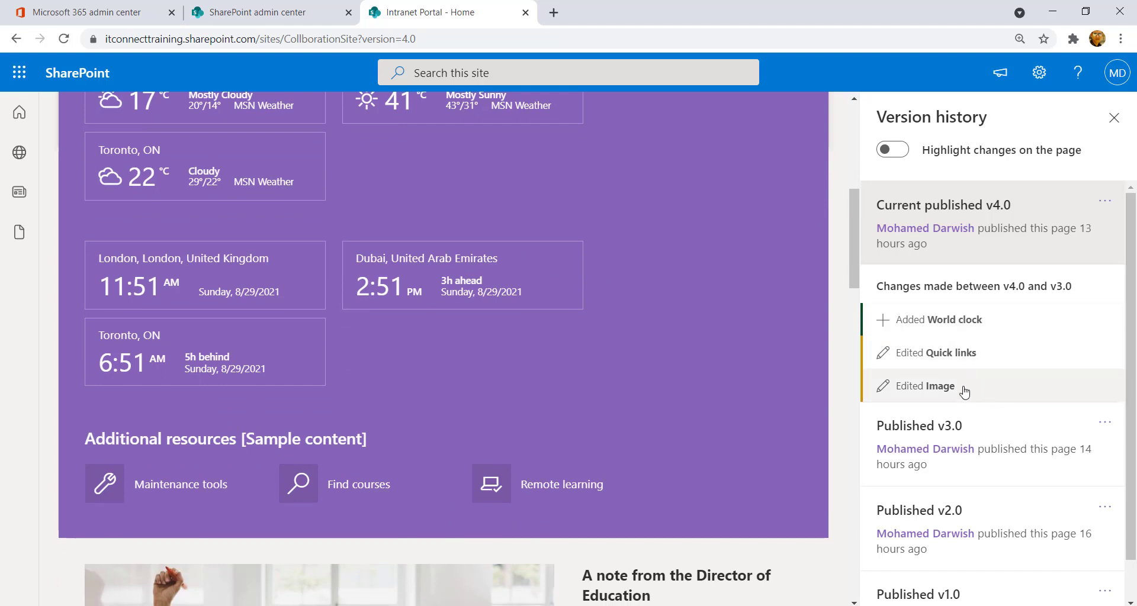
{"action": "scroll", "coordinate": [1038, 388], "scroll_direction": "down", "scroll_amount": 1}
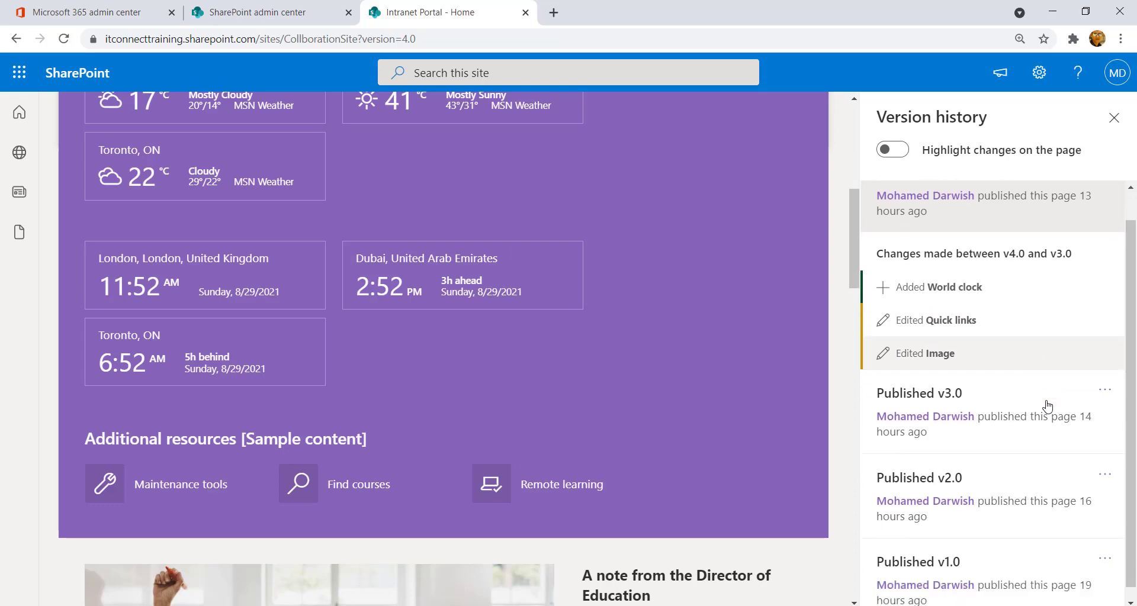
Compare the page previews of published versions 3.0 and 4.0, ending on version 3.0
{"action": "left_click", "coordinate": [1026, 398]}
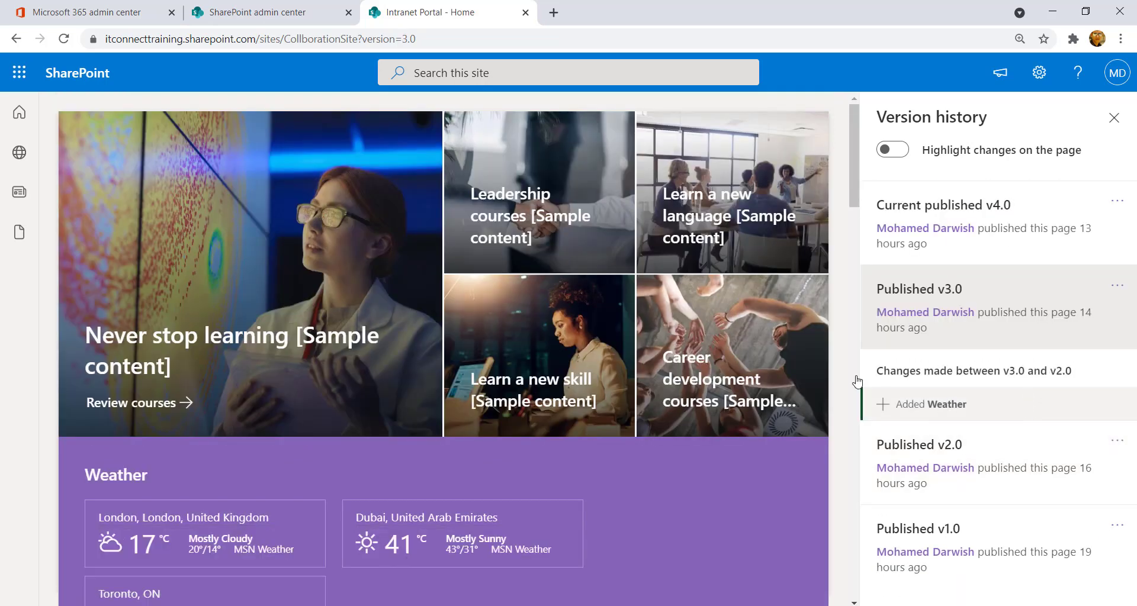
{"action": "scroll", "coordinate": [677, 412], "scroll_direction": "down", "scroll_amount": 3}
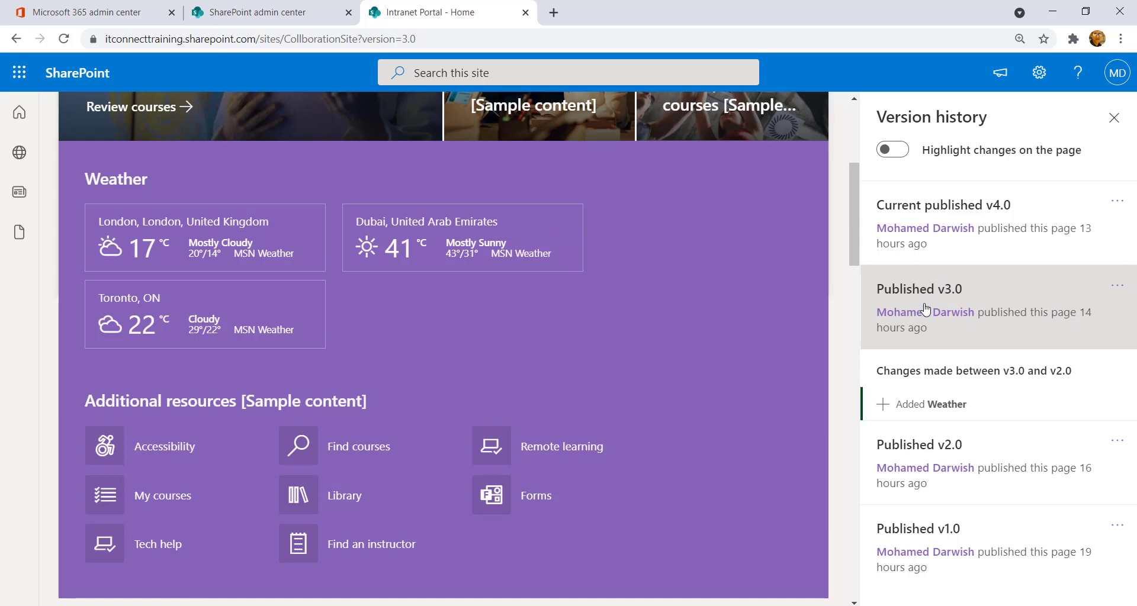
{"action": "left_click", "coordinate": [1016, 240]}
{"action": "scroll", "coordinate": [354, 402], "scroll_direction": "down", "scroll_amount": 5}
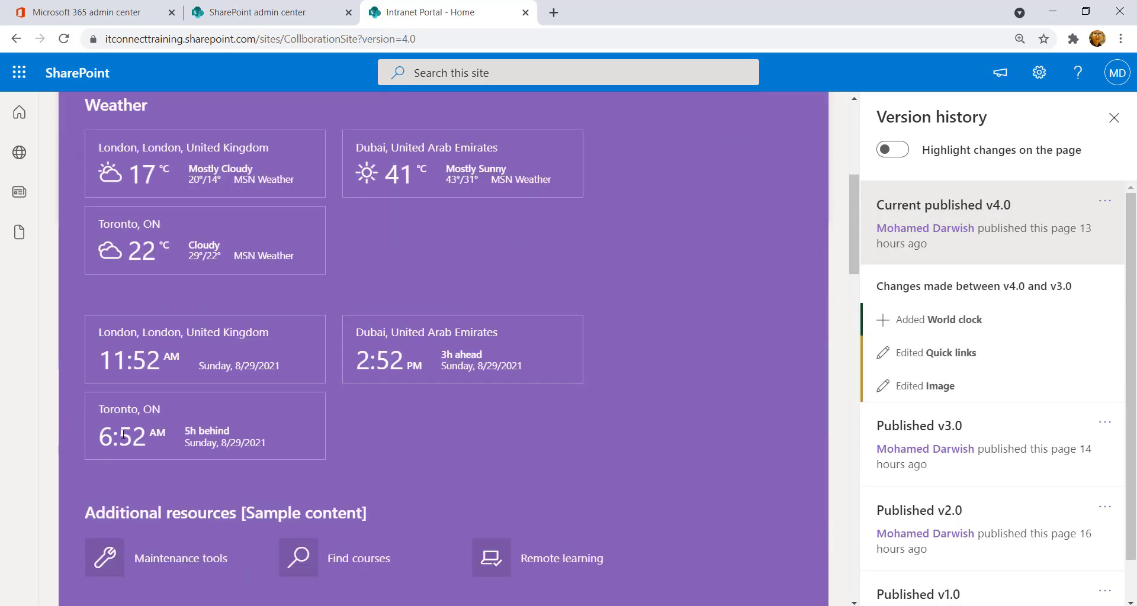
{"action": "scroll", "coordinate": [340, 425], "scroll_direction": "down", "scroll_amount": 3}
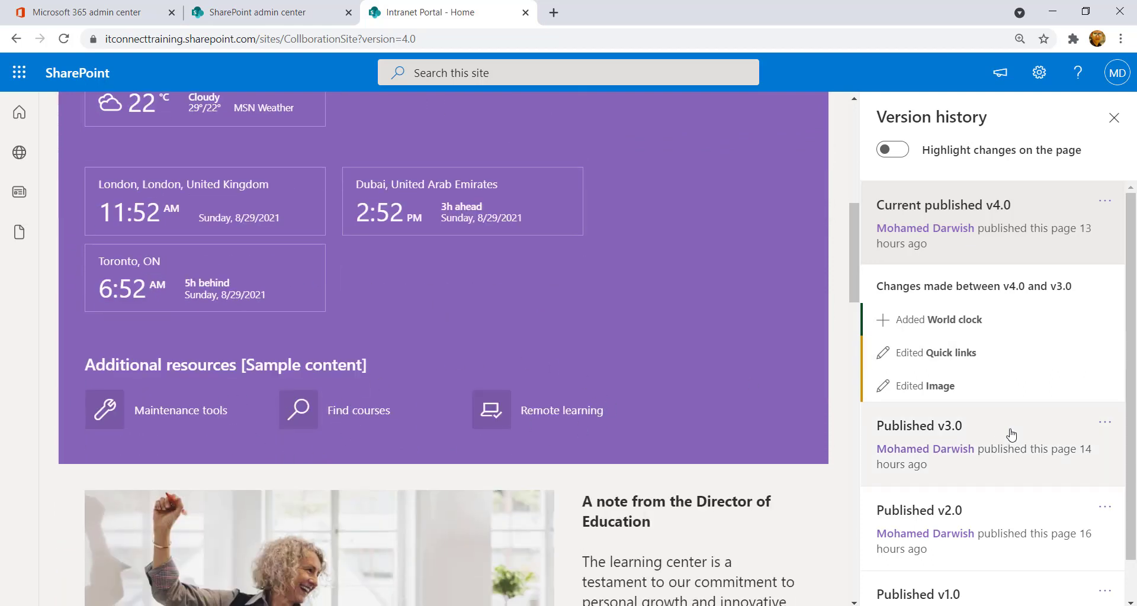
{"action": "scroll", "coordinate": [1006, 414], "scroll_direction": "down", "scroll_amount": 1}
{"action": "left_click", "coordinate": [1024, 391]}
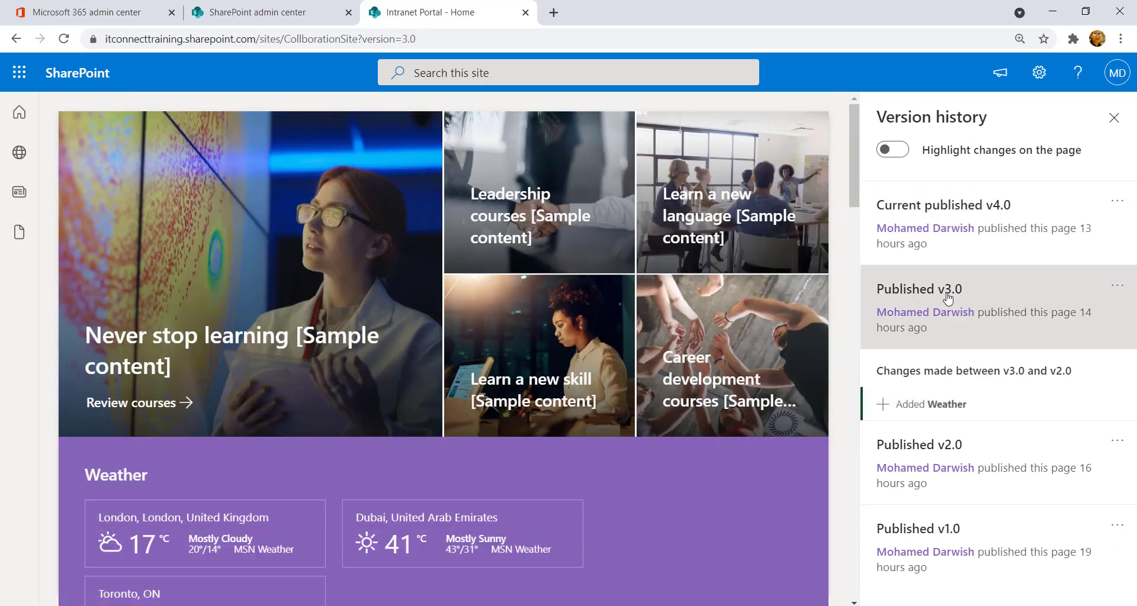
Try to restore published version 3.0 of the home page, and close the version history
{"action": "left_click", "coordinate": [1117, 287]}
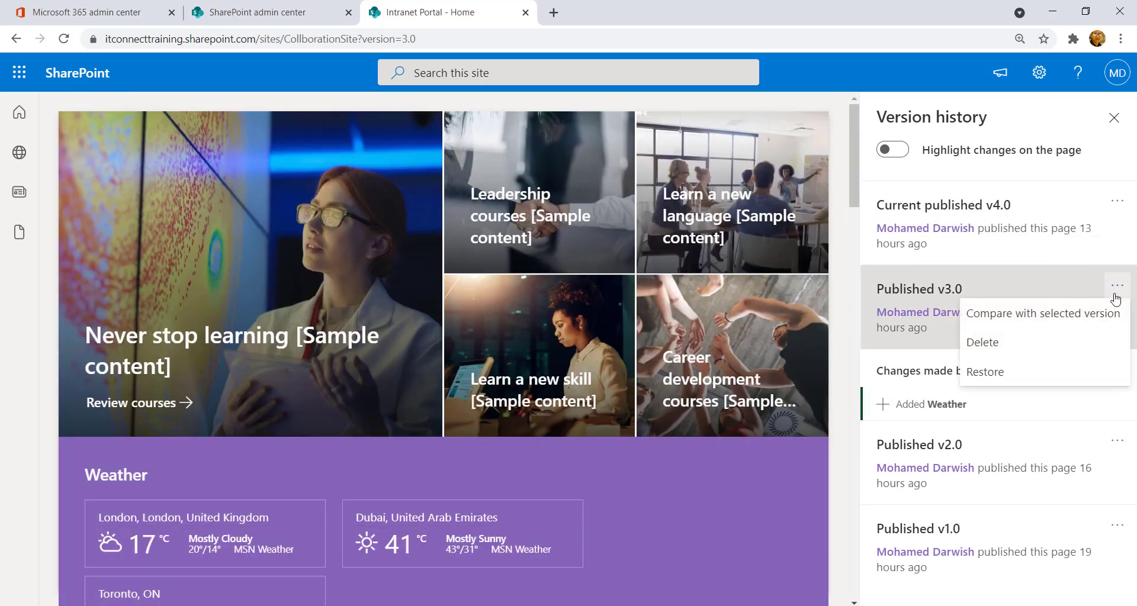
{"action": "left_click", "coordinate": [1026, 379]}
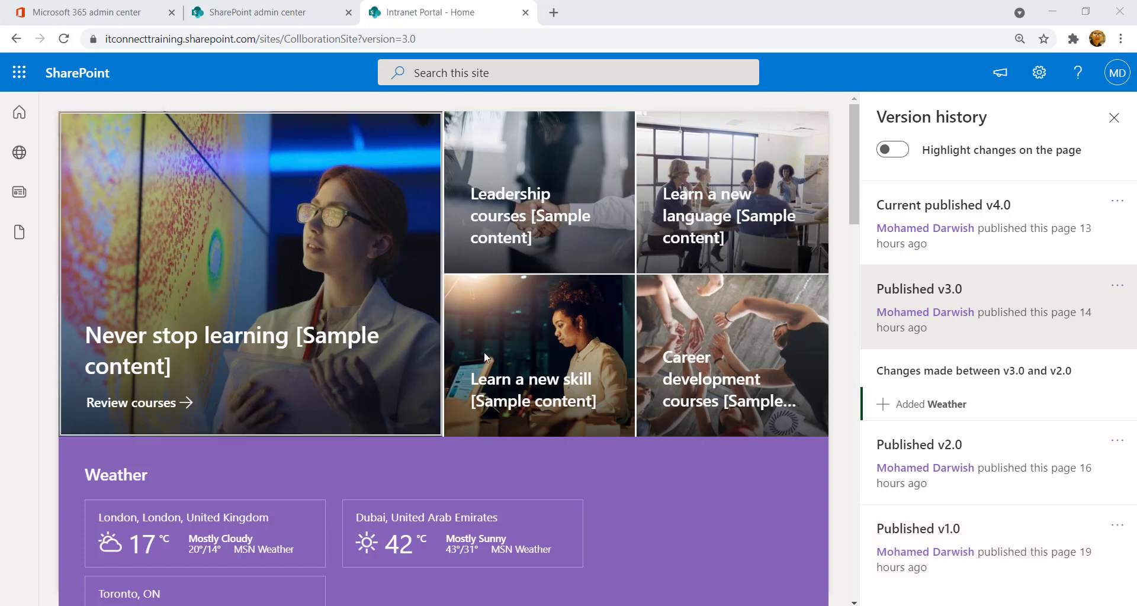
{"action": "left_click", "coordinate": [1113, 118]}
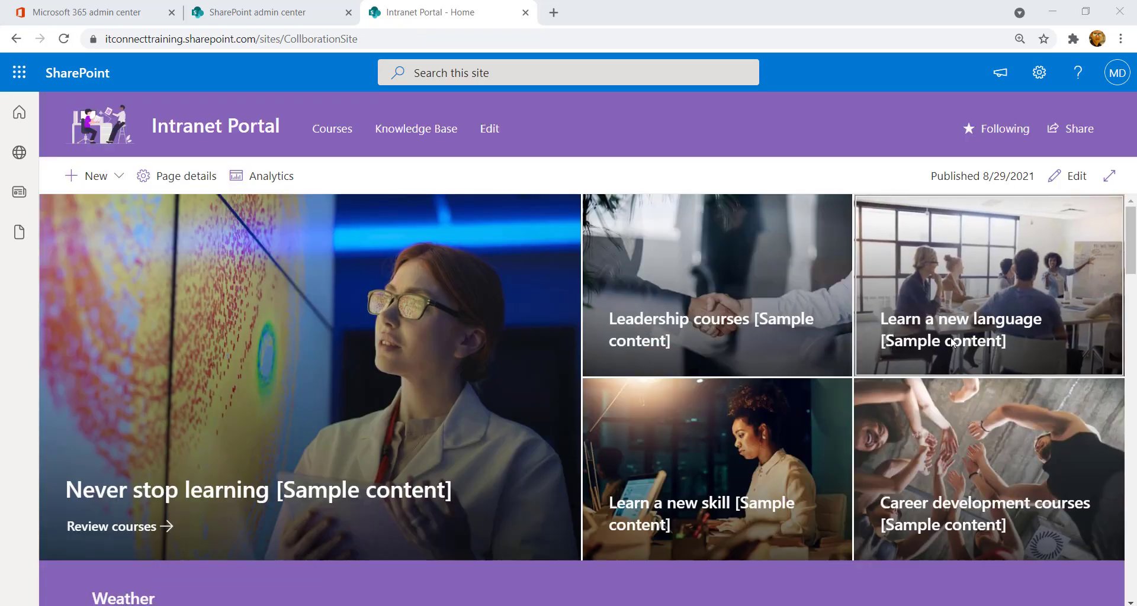